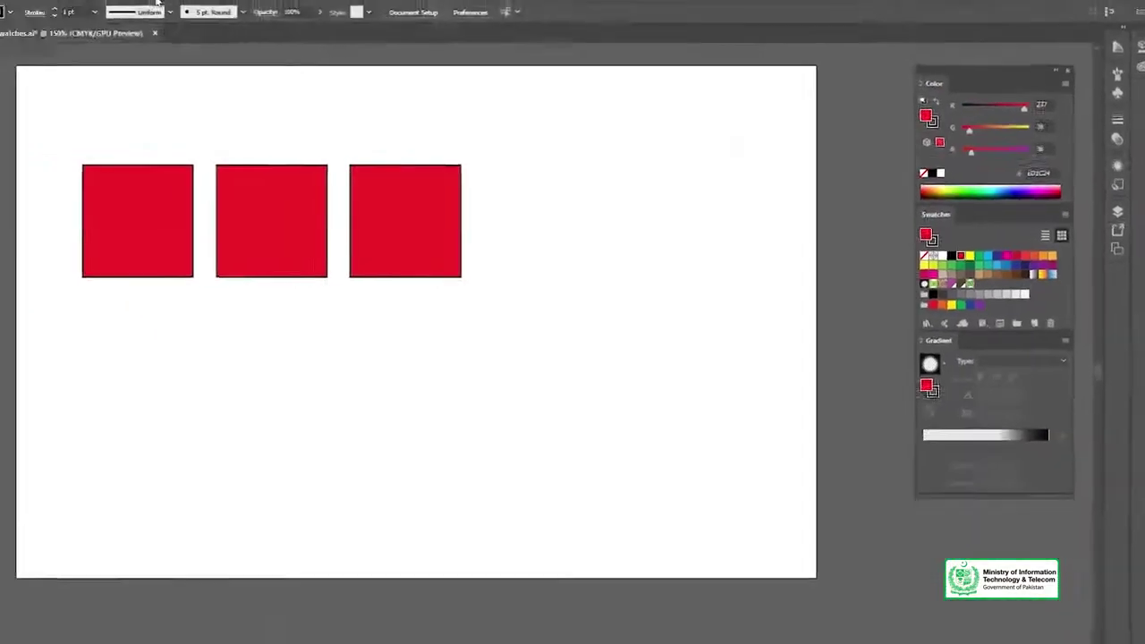
- Show the Swatches panel from the Window menu and select the third red square
left_click(225, 6)
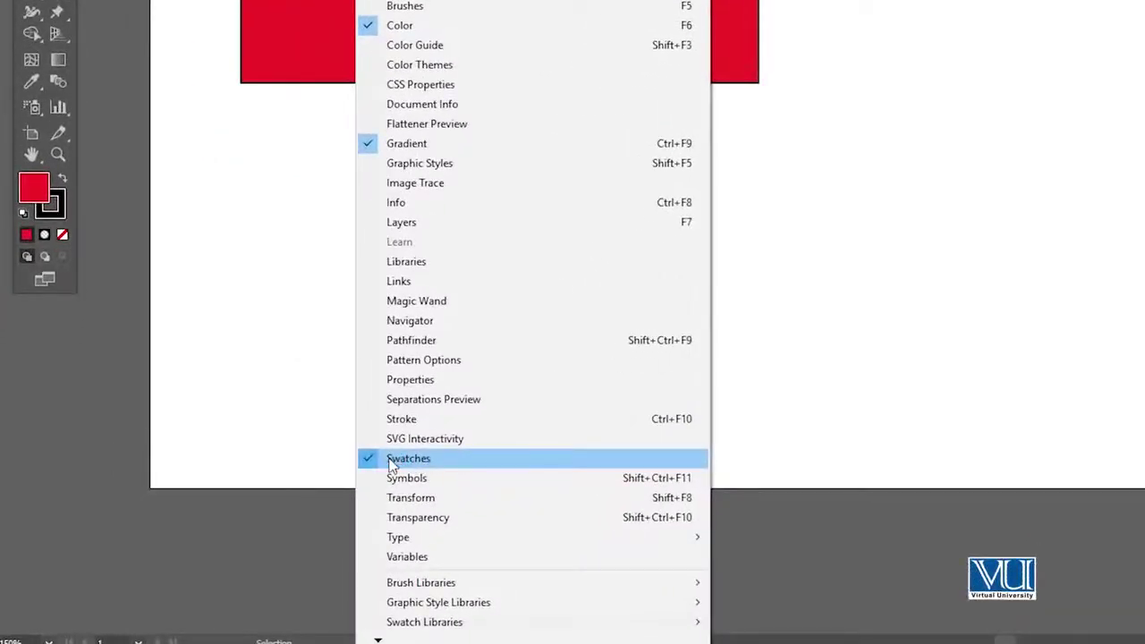
left_click(892, 107)
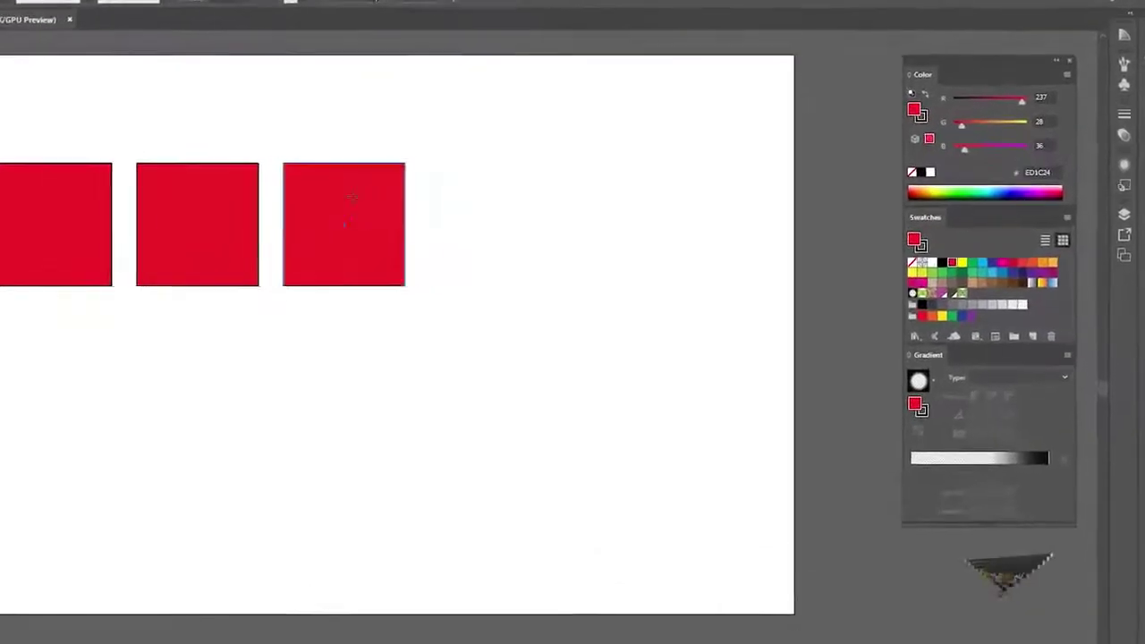
left_click(350, 197)
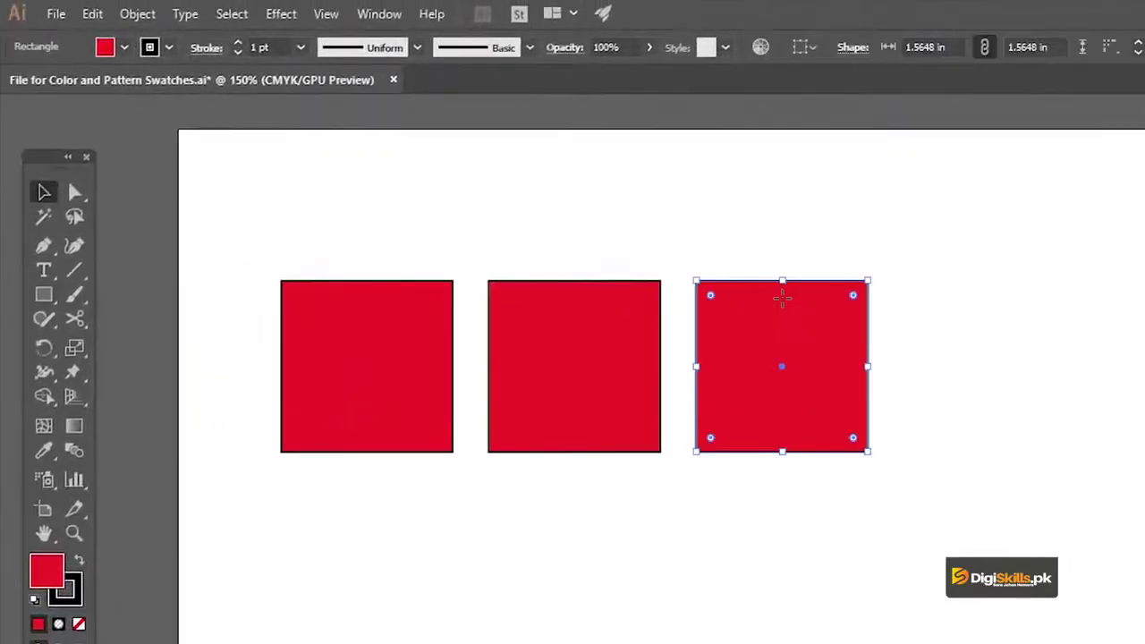
- Try yellow, green, dark blue, magenta, orange-red and orange swatch fills on the third square
left_click(777, 264)
left_click(783, 304)
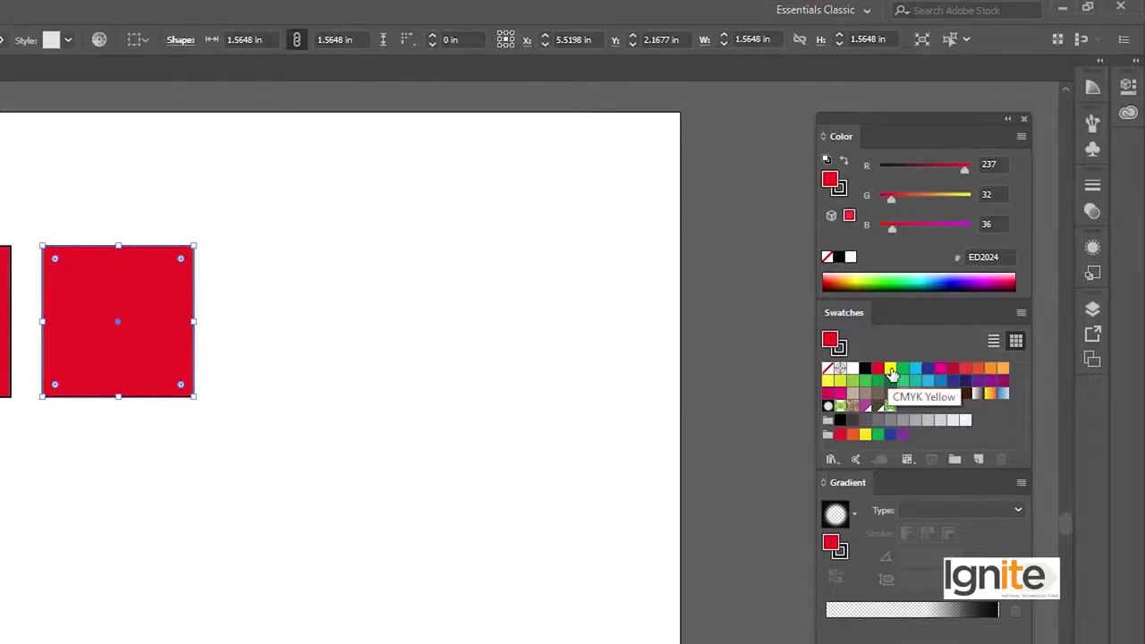
left_click(892, 370)
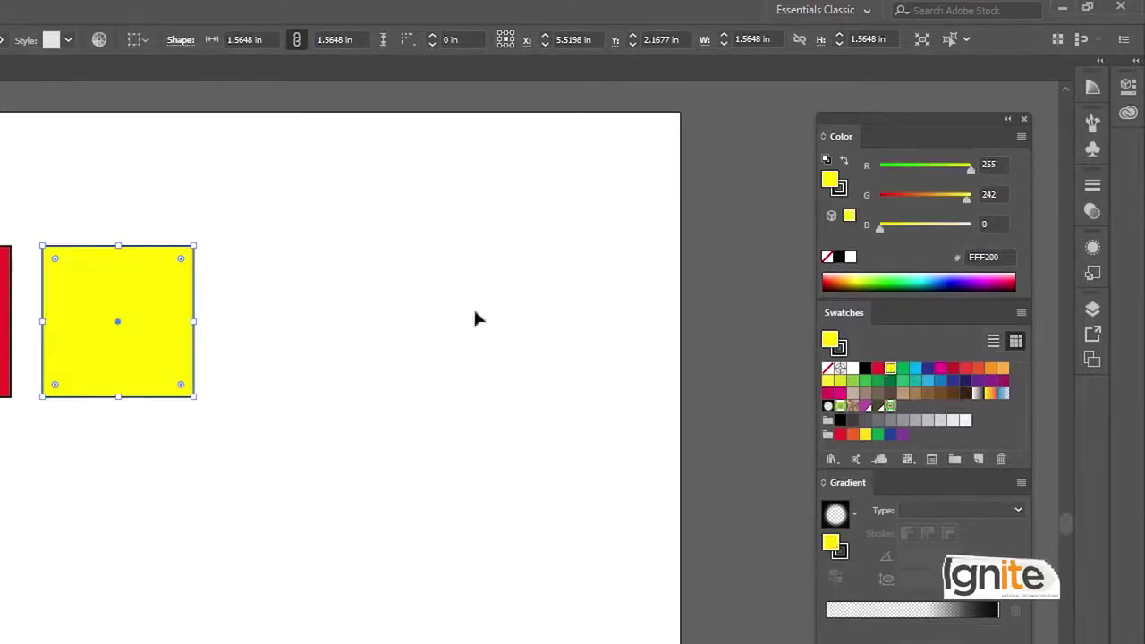
left_click(904, 370)
left_click(915, 370)
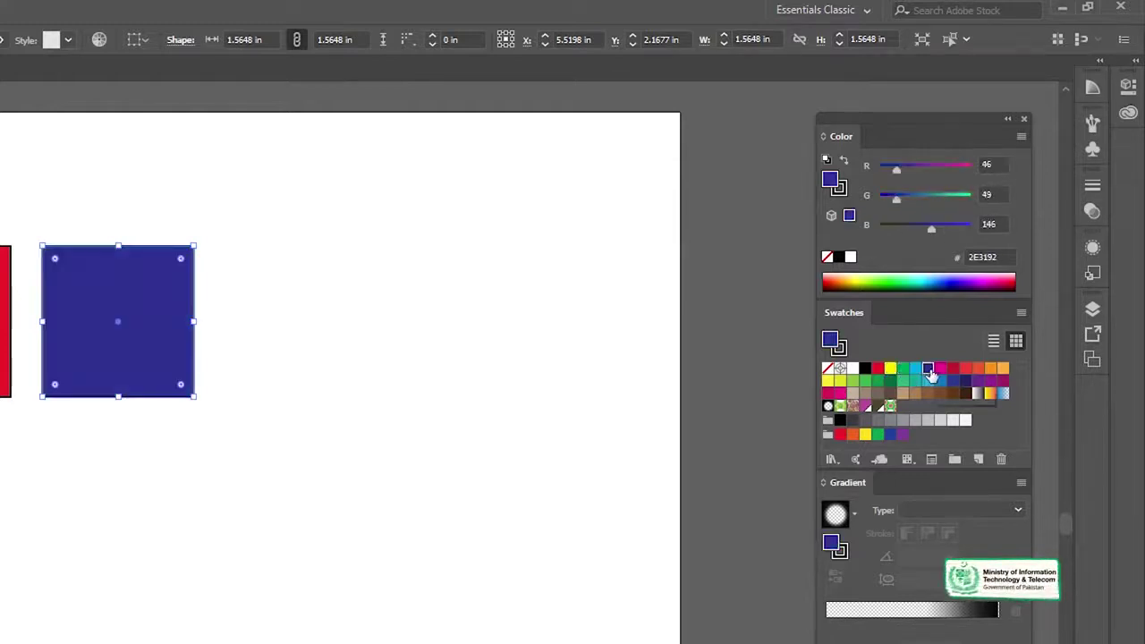
left_click(941, 370)
left_click(965, 370)
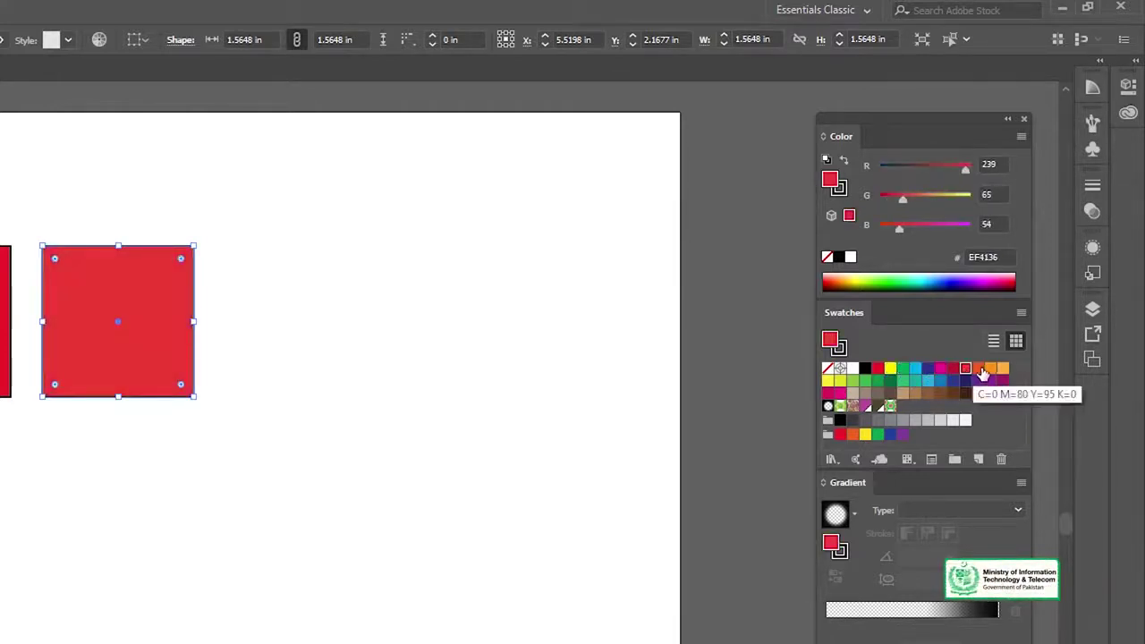
left_click(990, 369)
left_click(1002, 371)
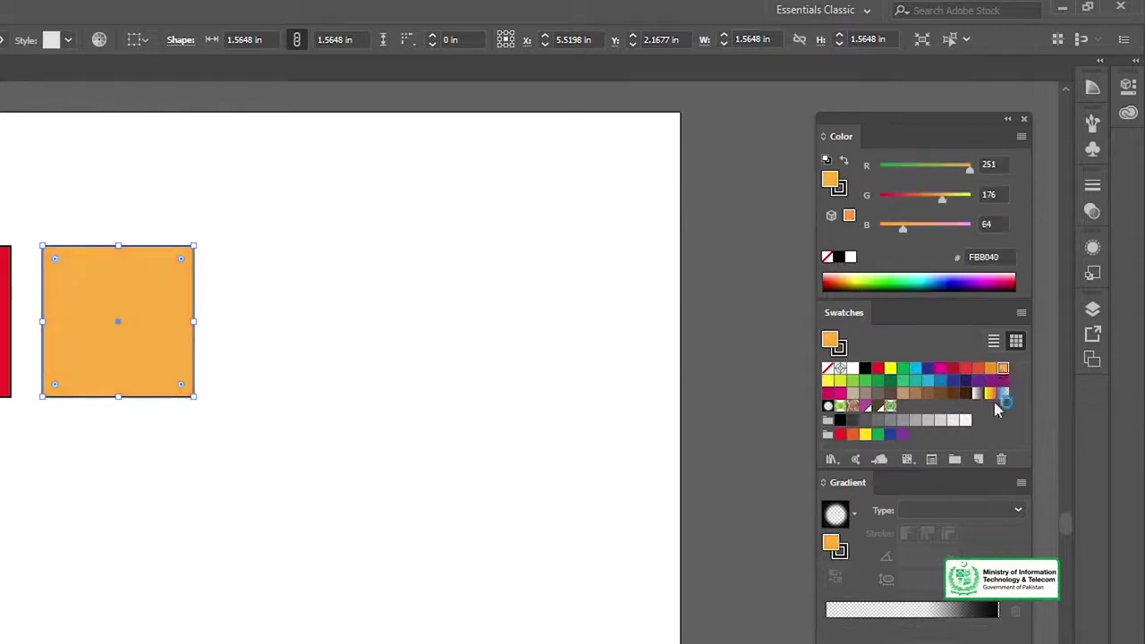
- Try purple, blue, teal and green swatches, ending on a lighter green fill
left_click(976, 381)
left_click(953, 382)
left_click(928, 382)
left_click(915, 382)
left_click(890, 382)
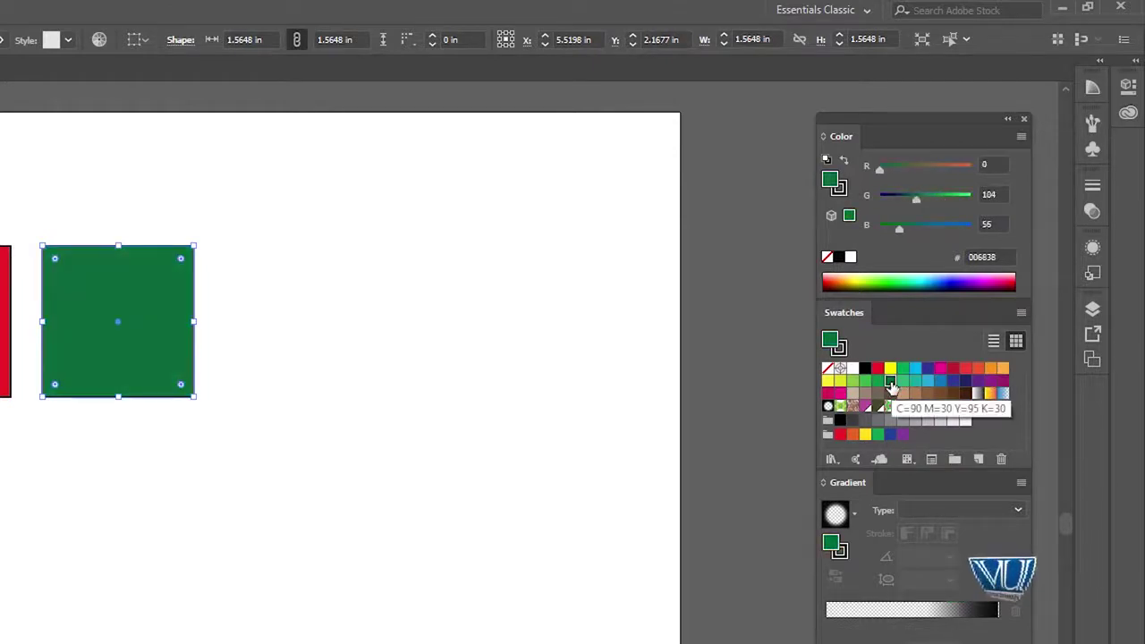
left_click(878, 382)
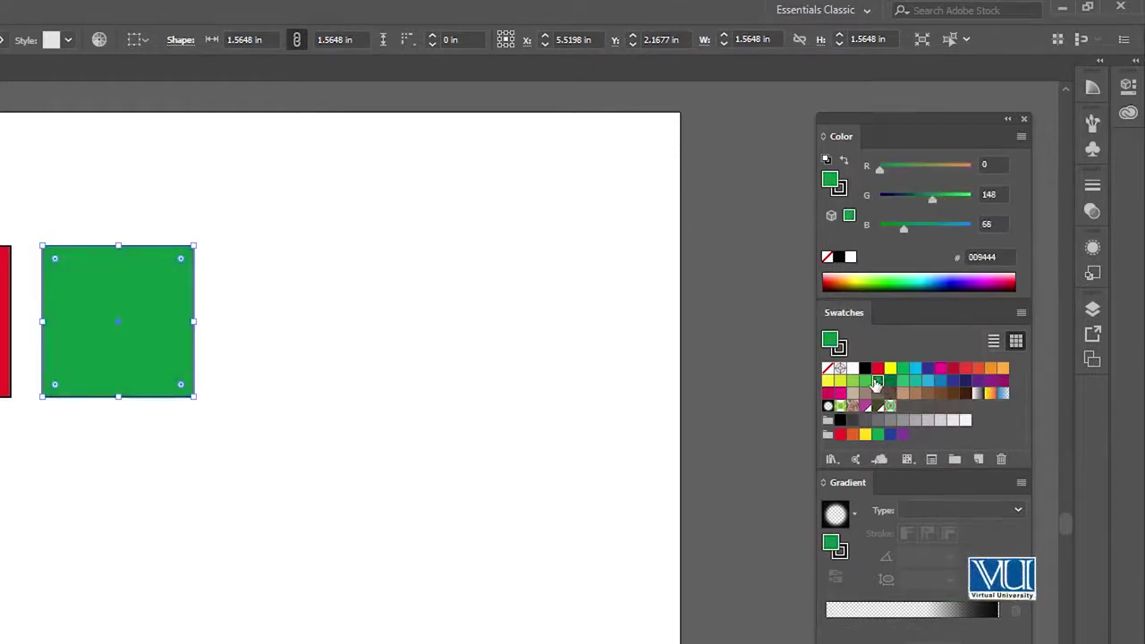
left_click(866, 382)
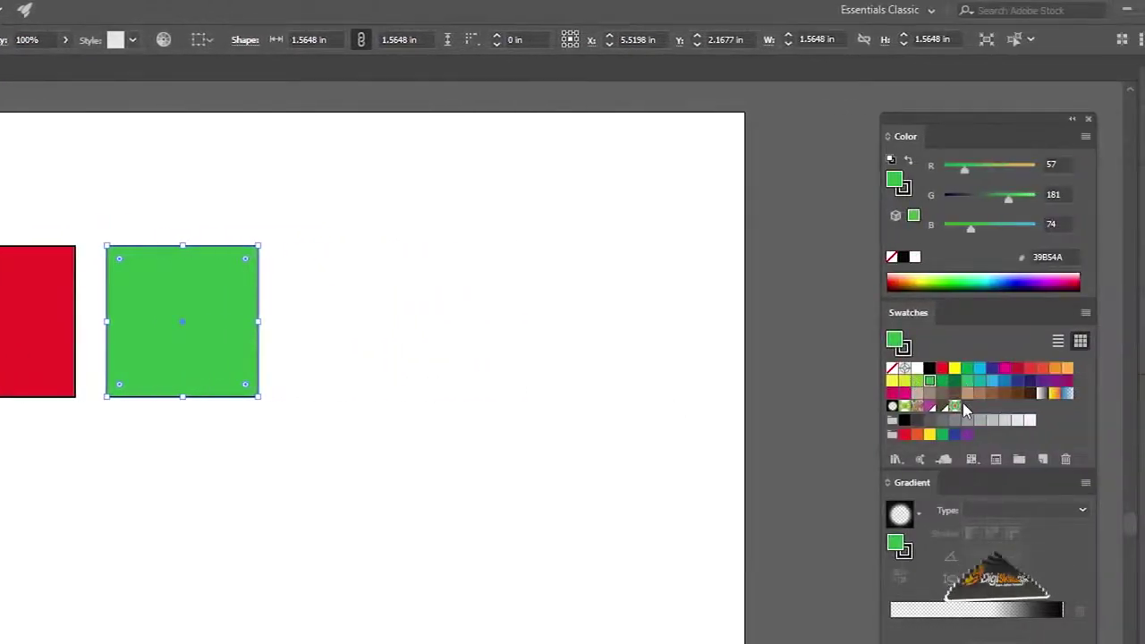
- Try the white-black, orange-yellow and blue-white gradients, then light and darker grey fills
left_click(1045, 396)
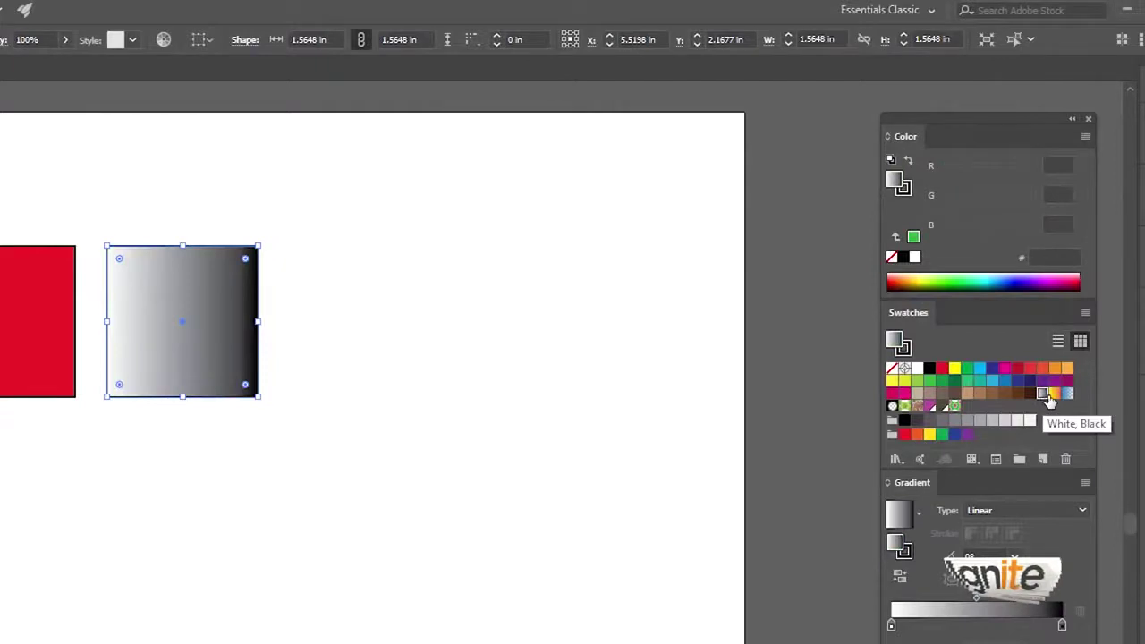
left_click(1056, 395)
left_click(1067, 395)
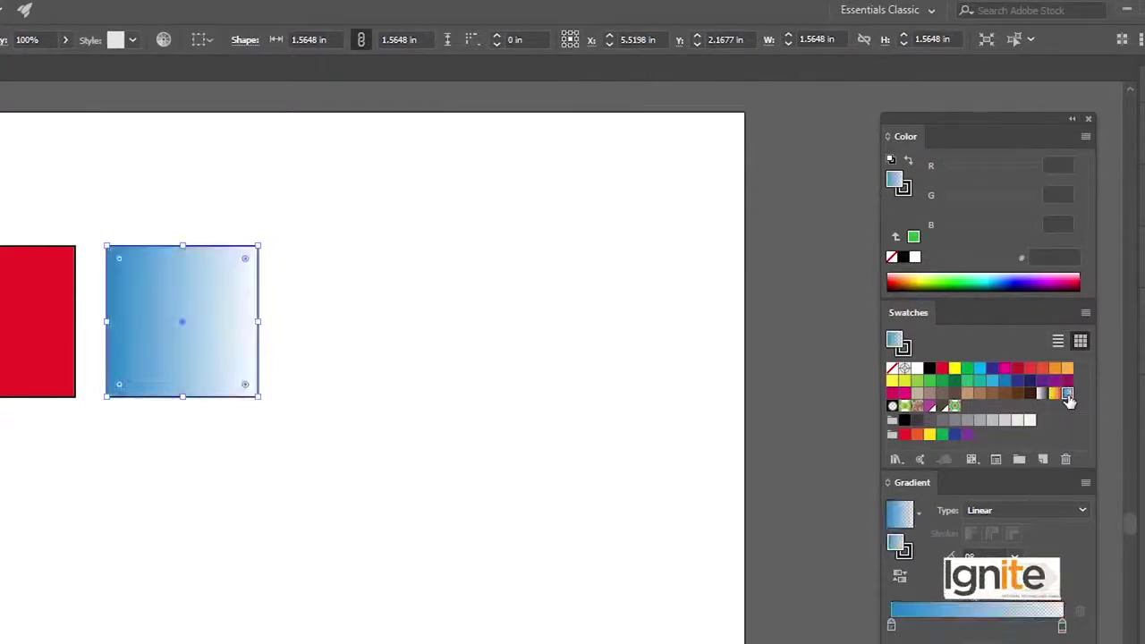
left_click(1002, 423)
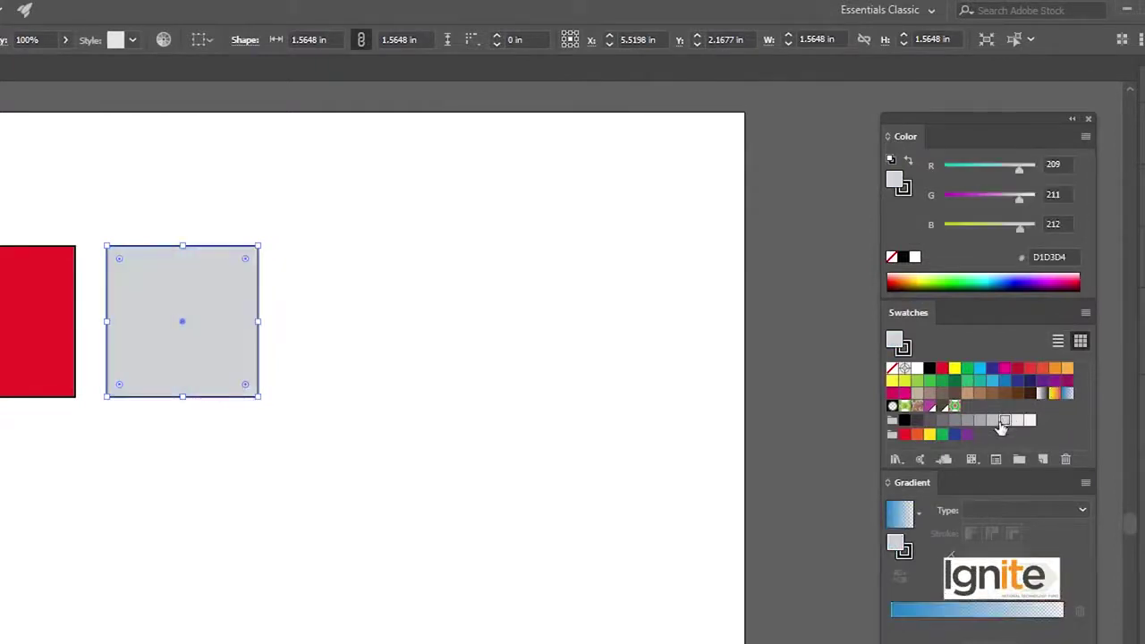
left_click(969, 421)
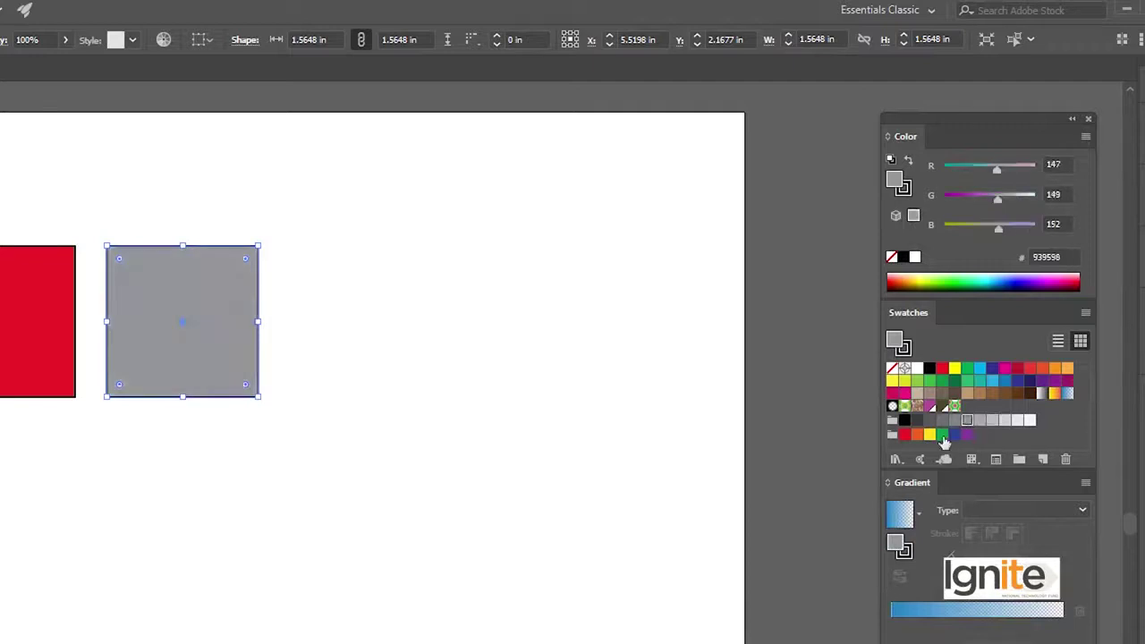
- Try the leafy, swirl and hexagon pattern swatches, then return the square to red and deselect
left_click(904, 407)
left_click(917, 407)
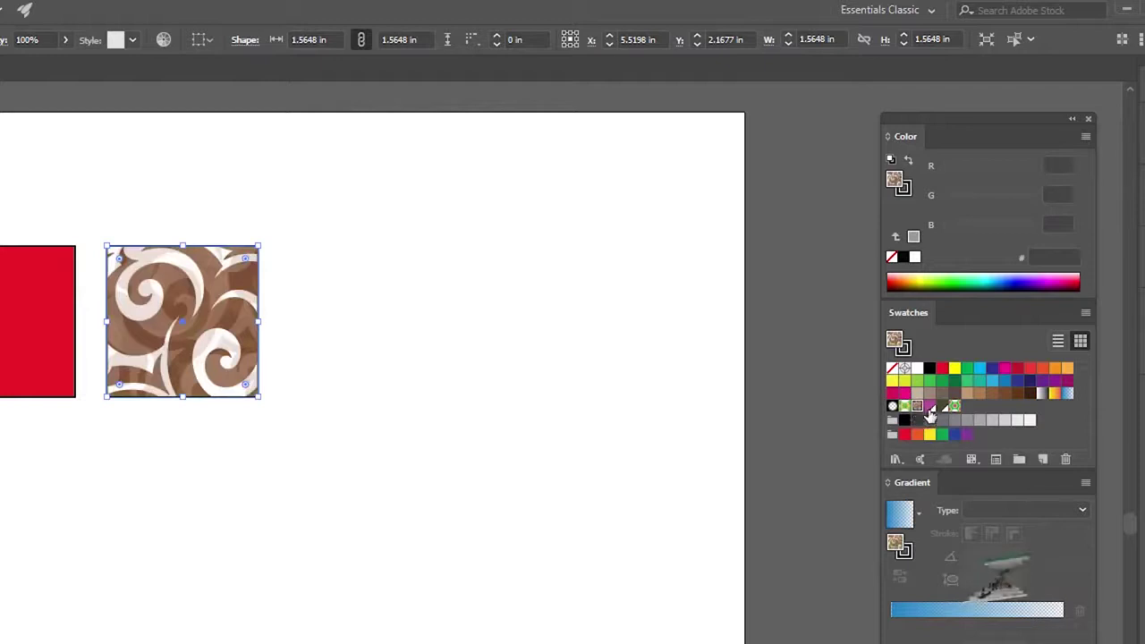
left_click(929, 407)
left_click(944, 407)
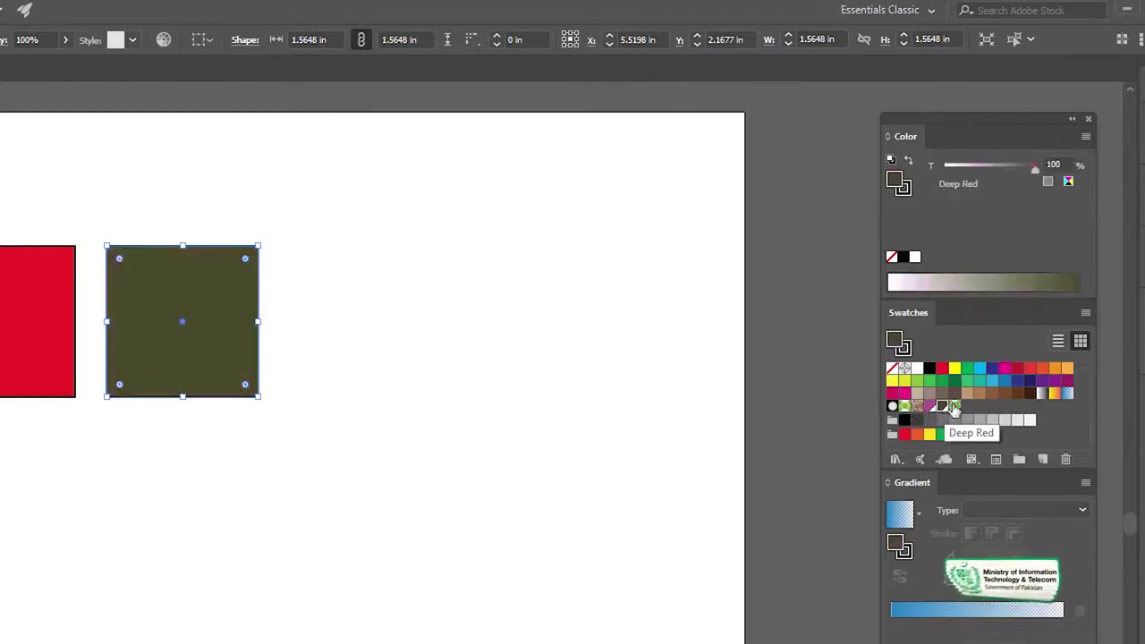
left_click(955, 407)
left_click(917, 408)
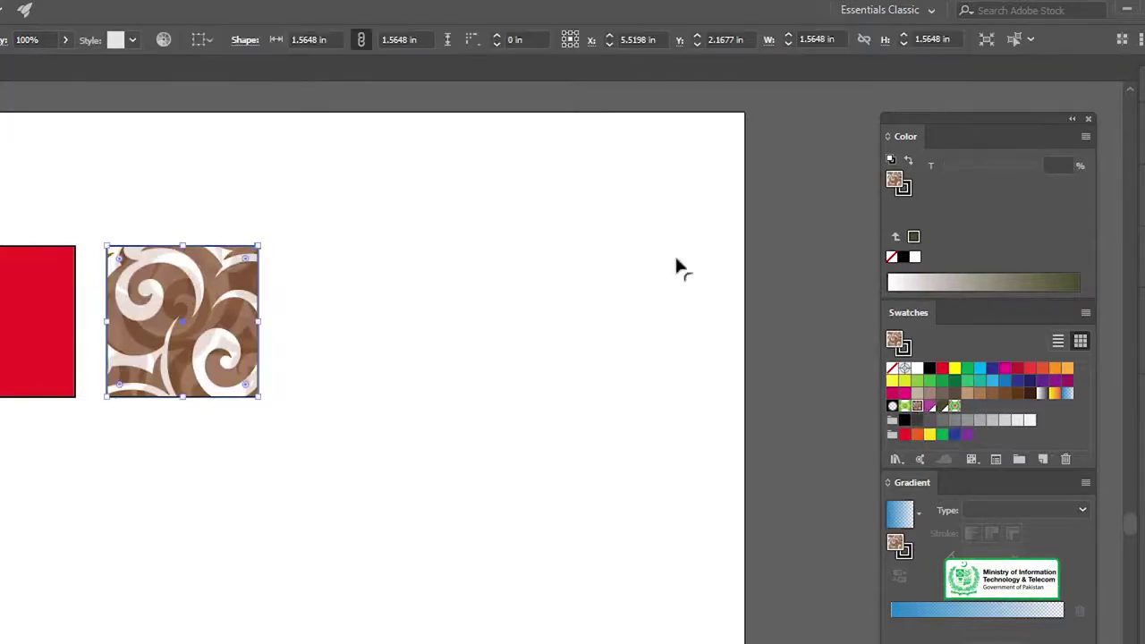
left_click(944, 369)
key("ctrl+shift+a")
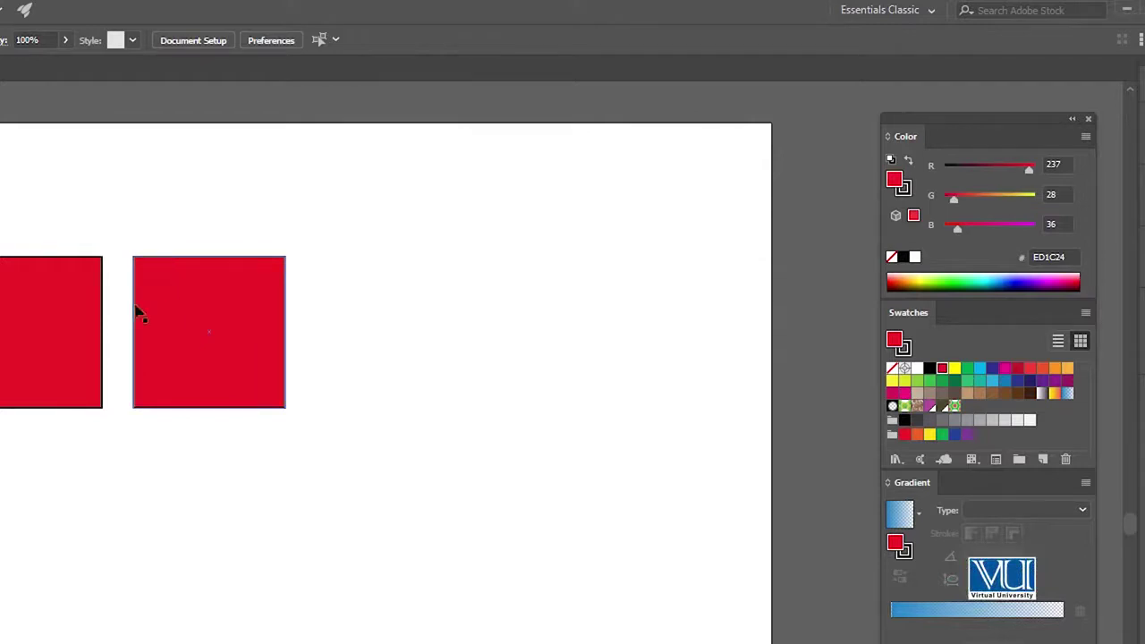
- Fill the left square with a light yellow-green from the Color panel spectrum, then select the red square
left_click(207, 313)
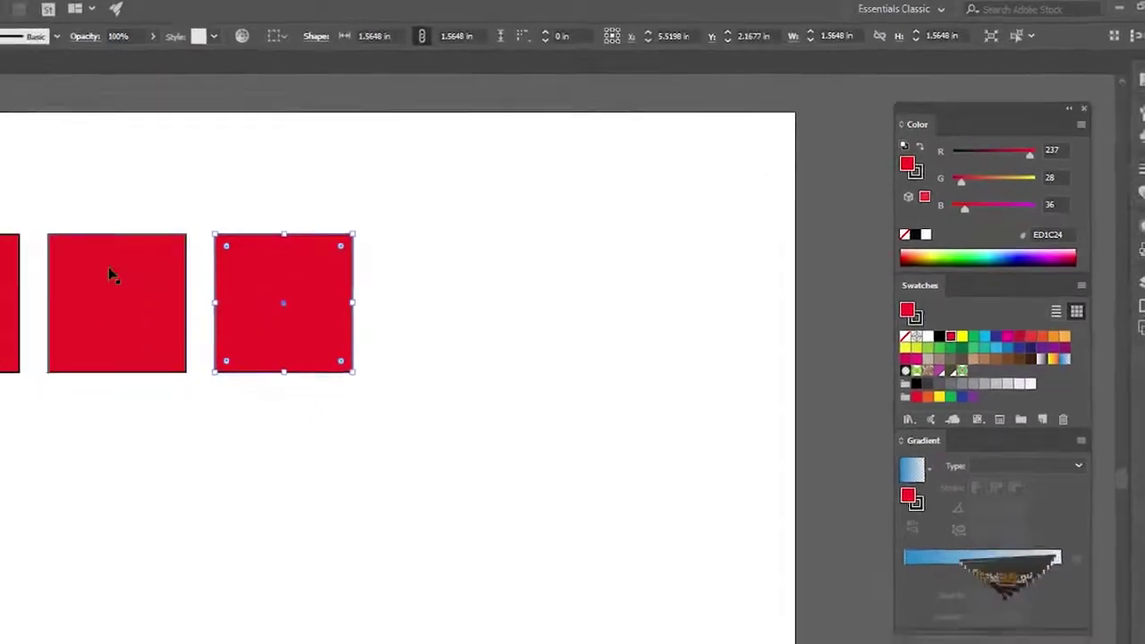
left_click(110, 274)
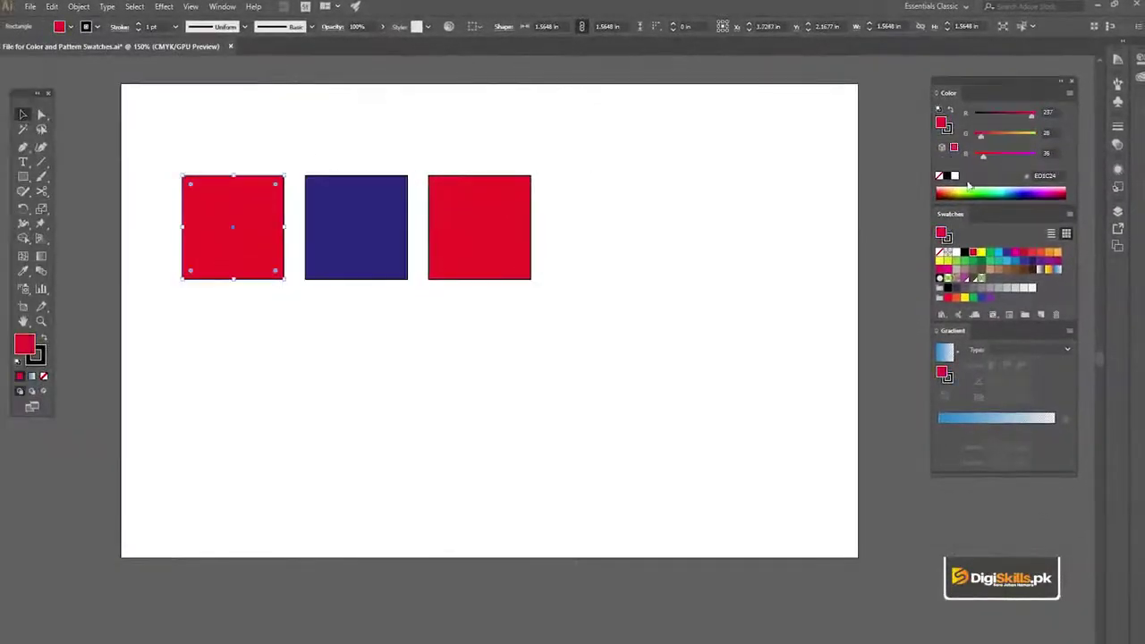
left_click(963, 189)
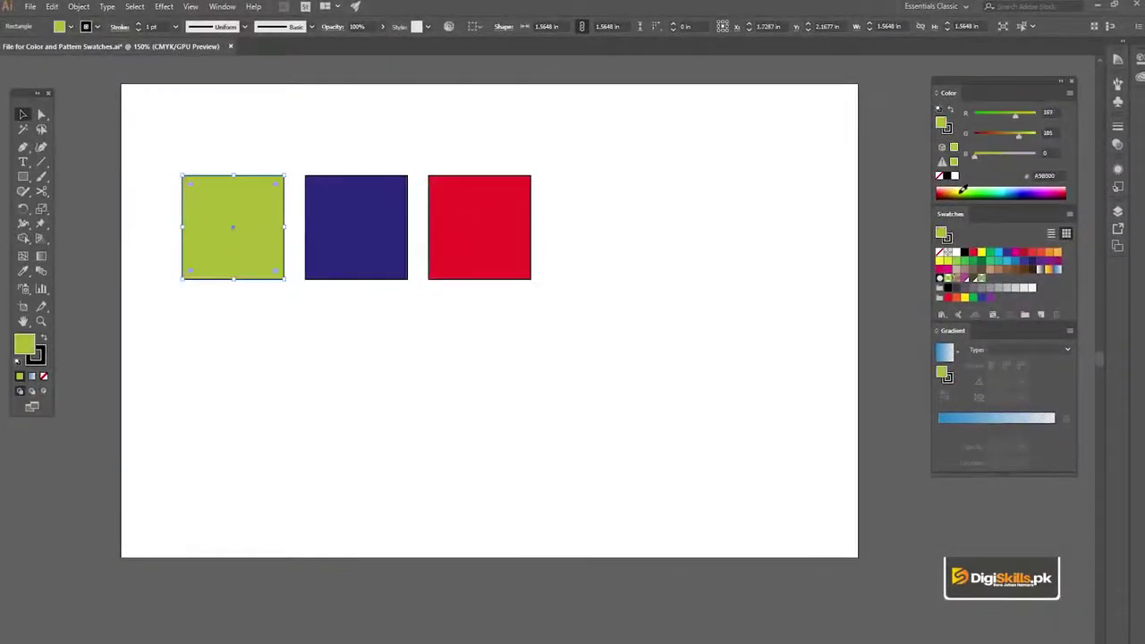
left_click_drag(959, 191, 971, 190)
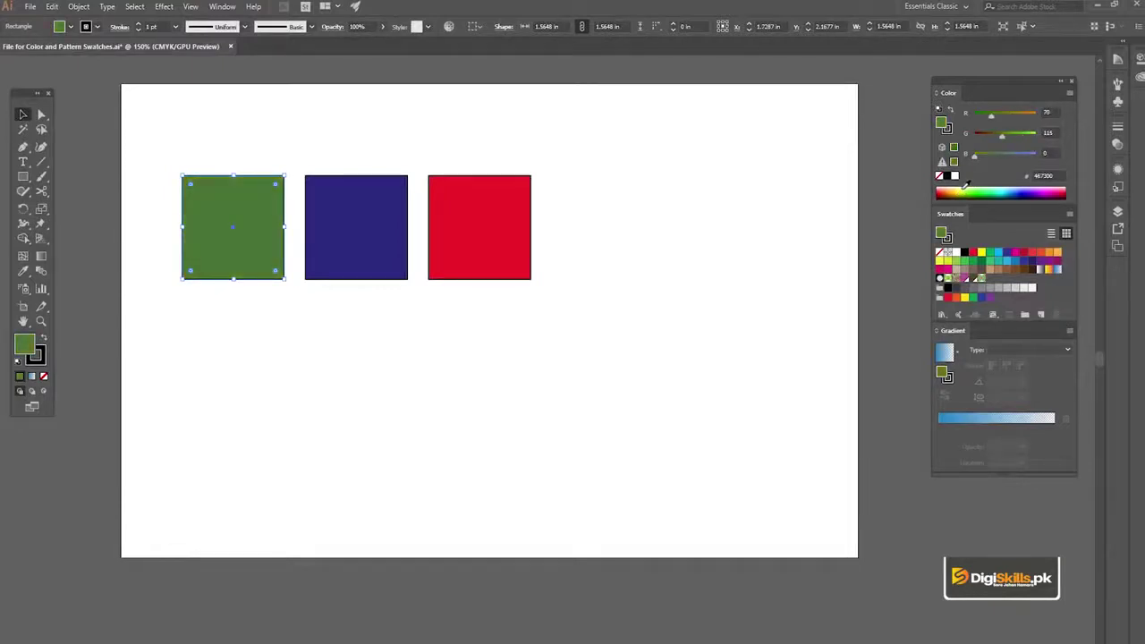
left_click(962, 188)
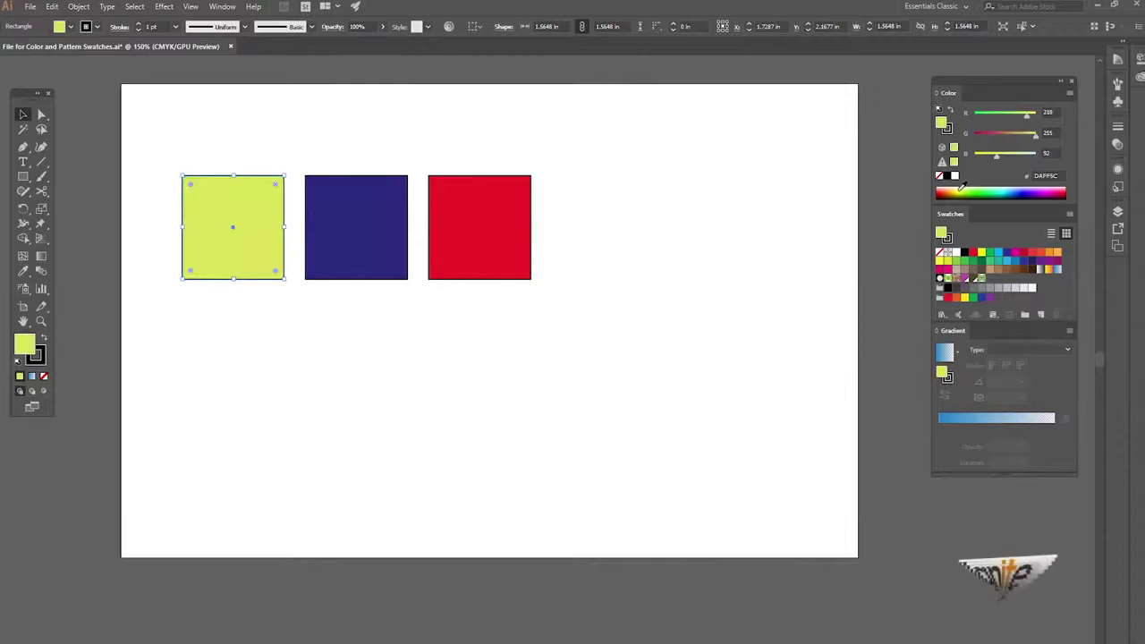
left_click(967, 189)
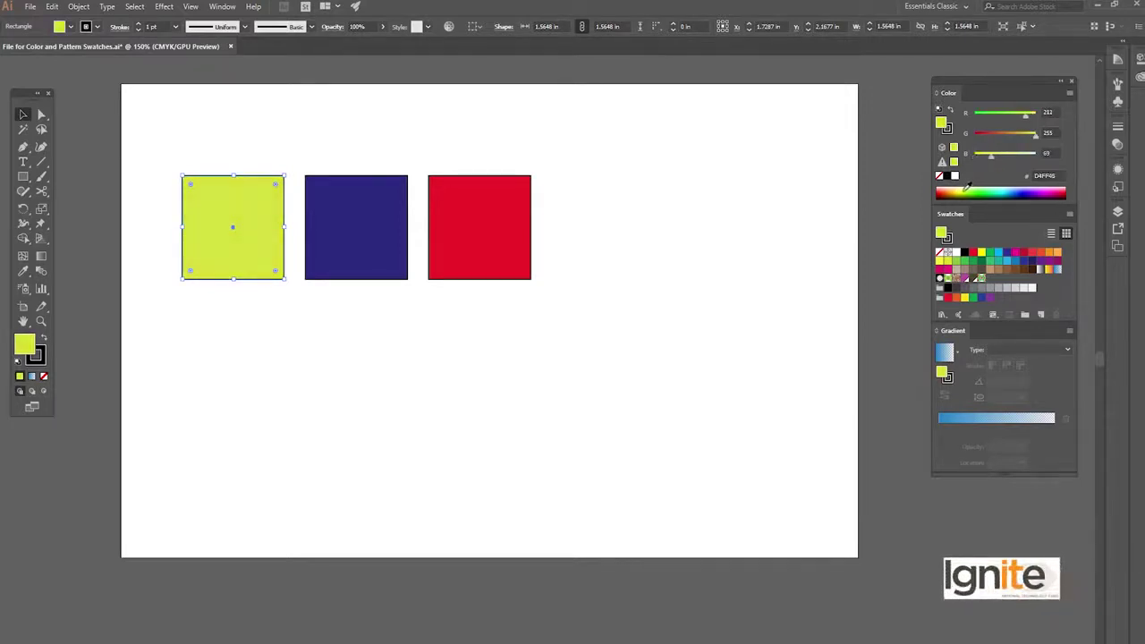
left_click(967, 187)
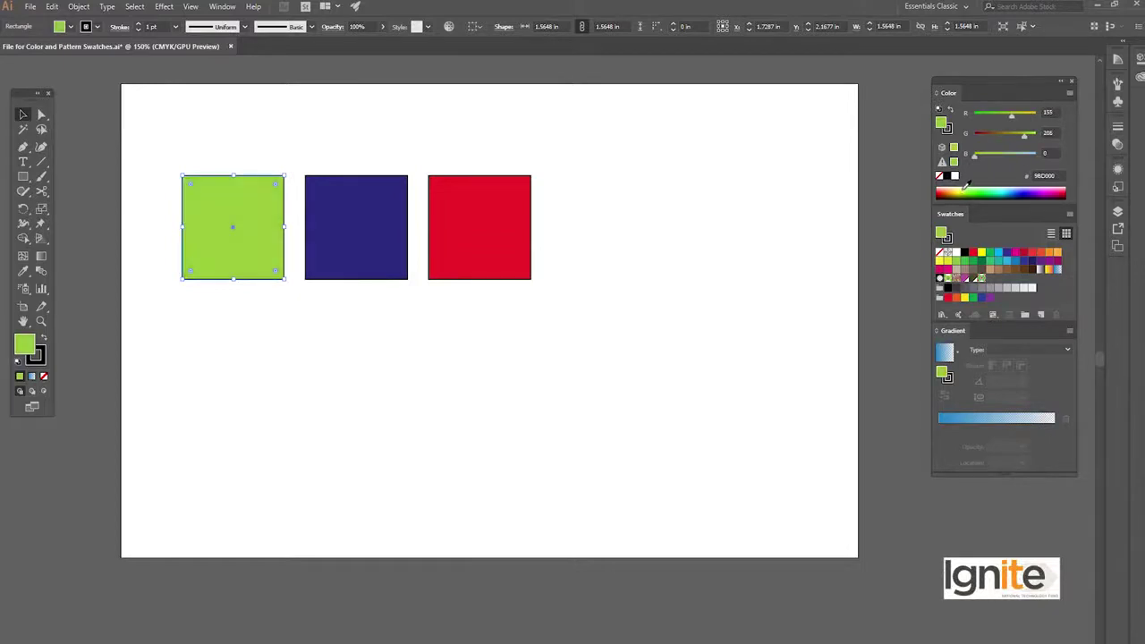
left_click(966, 187)
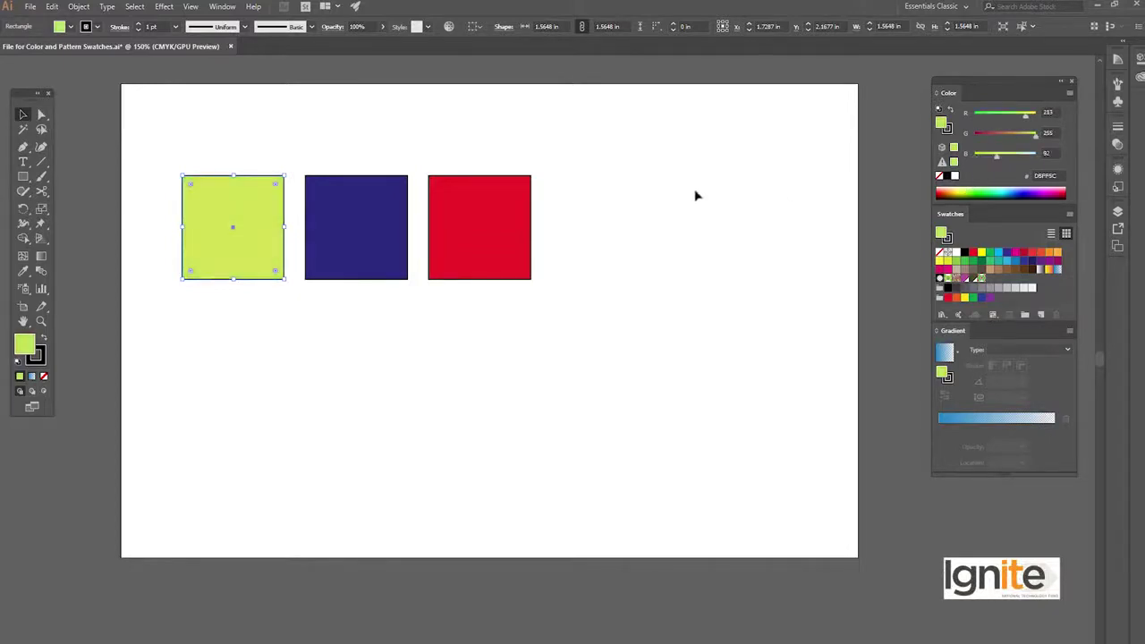
left_click(627, 205)
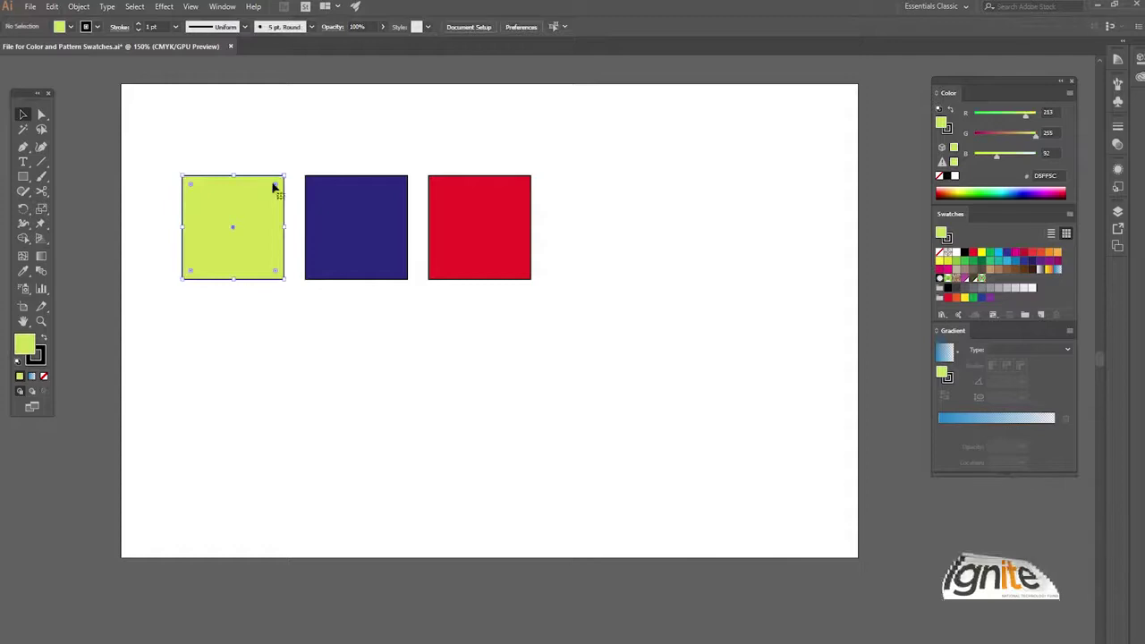
left_click(499, 200)
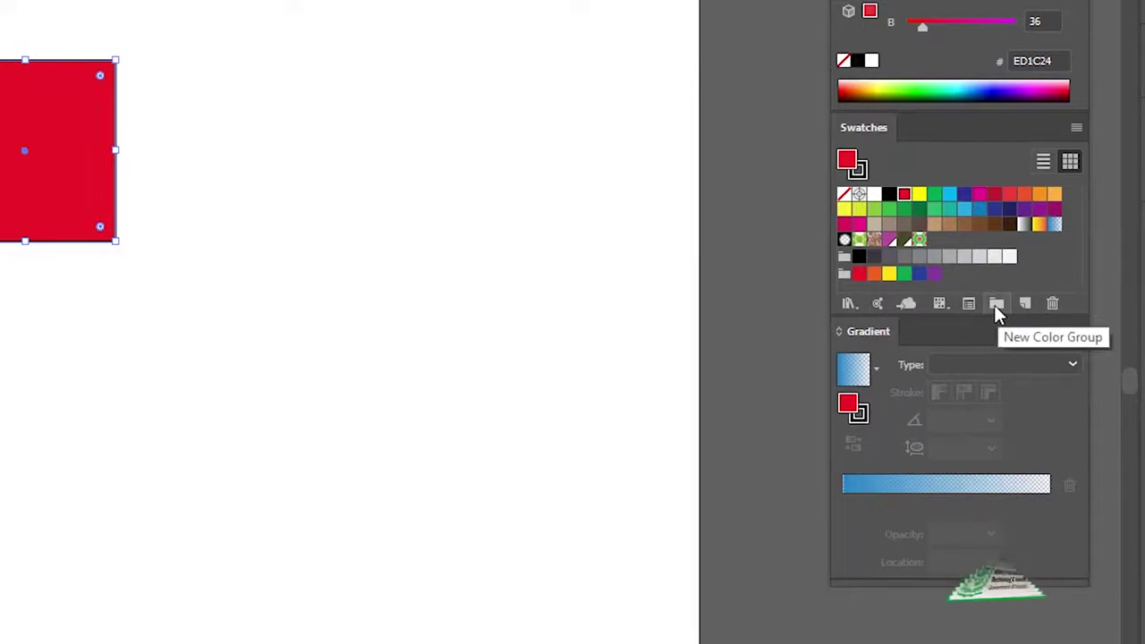
- Create a new colour group from the selected artwork named 'My Color Group'
left_click(996, 305)
left_click_drag(242, 201, 379, 92)
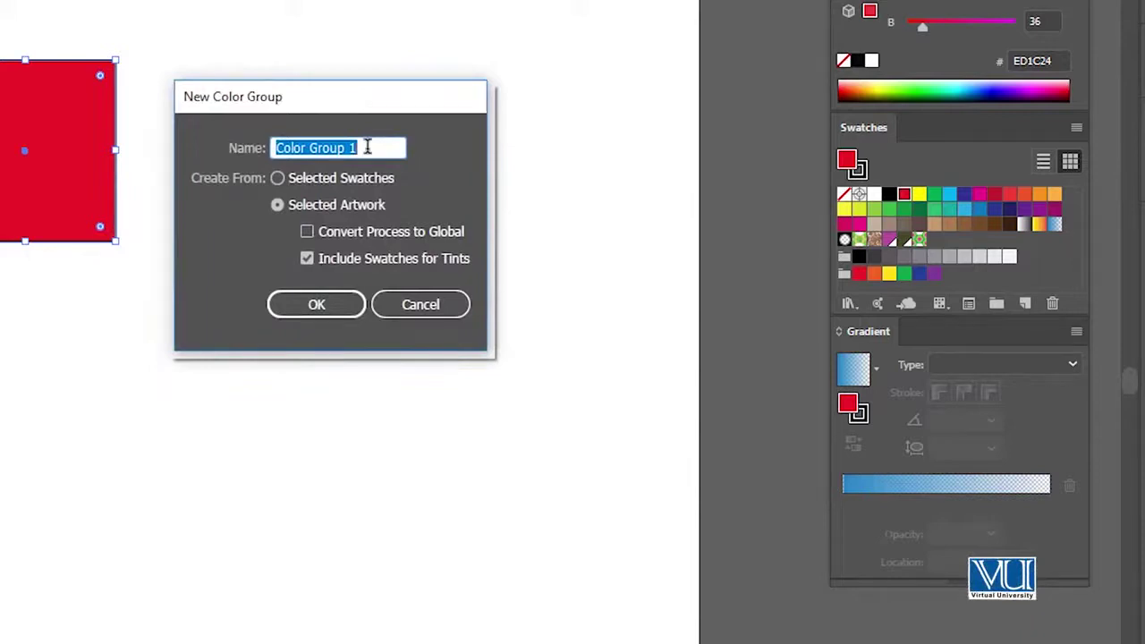
key("BackSpace")
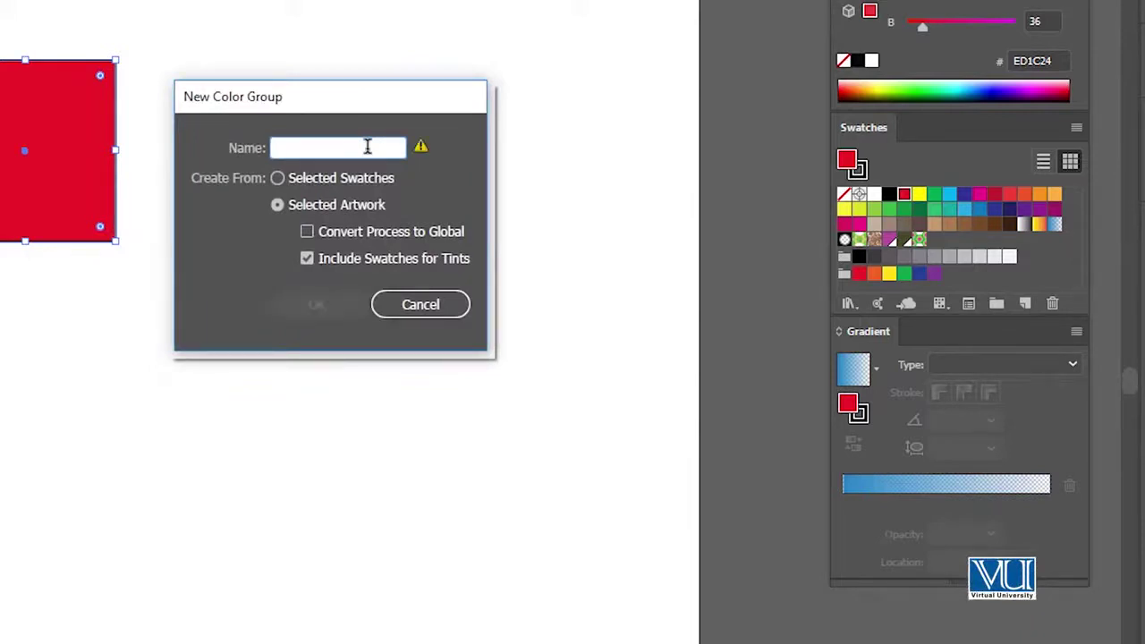
type("m")
key("BackSpace")
type("My COlo")
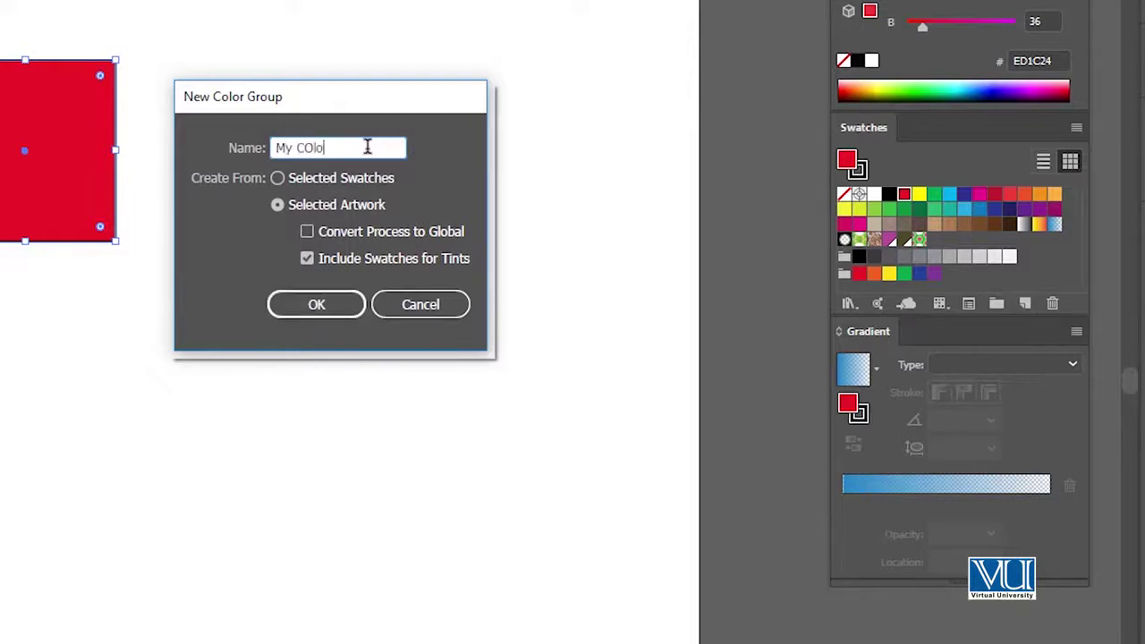
key("BackSpace")
key("BackSpace")
type("or Group")
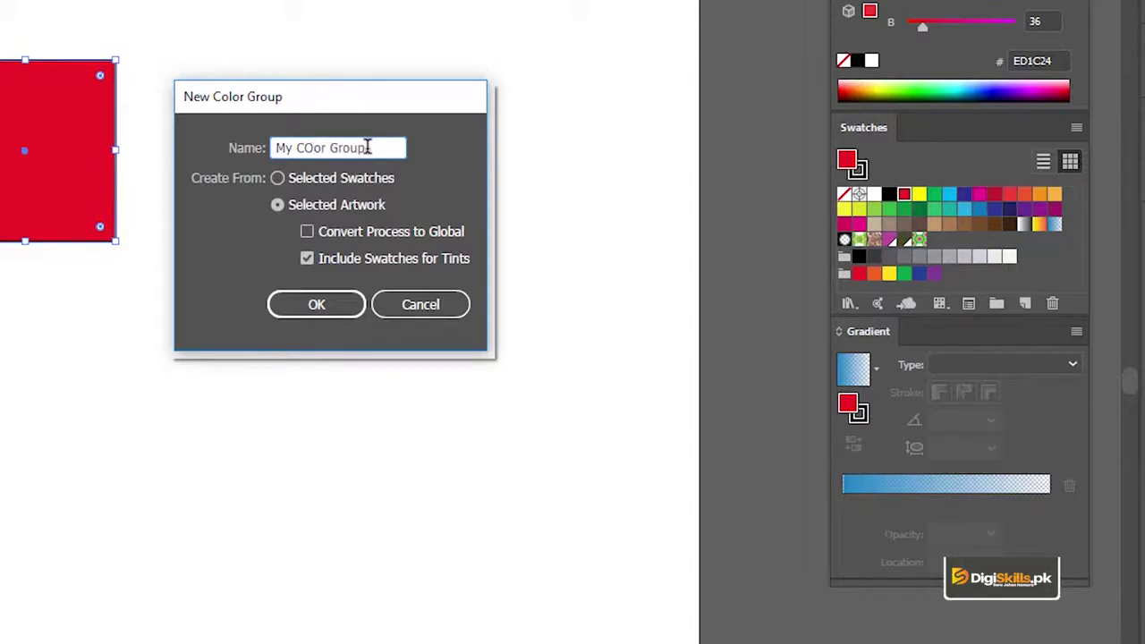
key("BackSpace")
key("BackSpace")
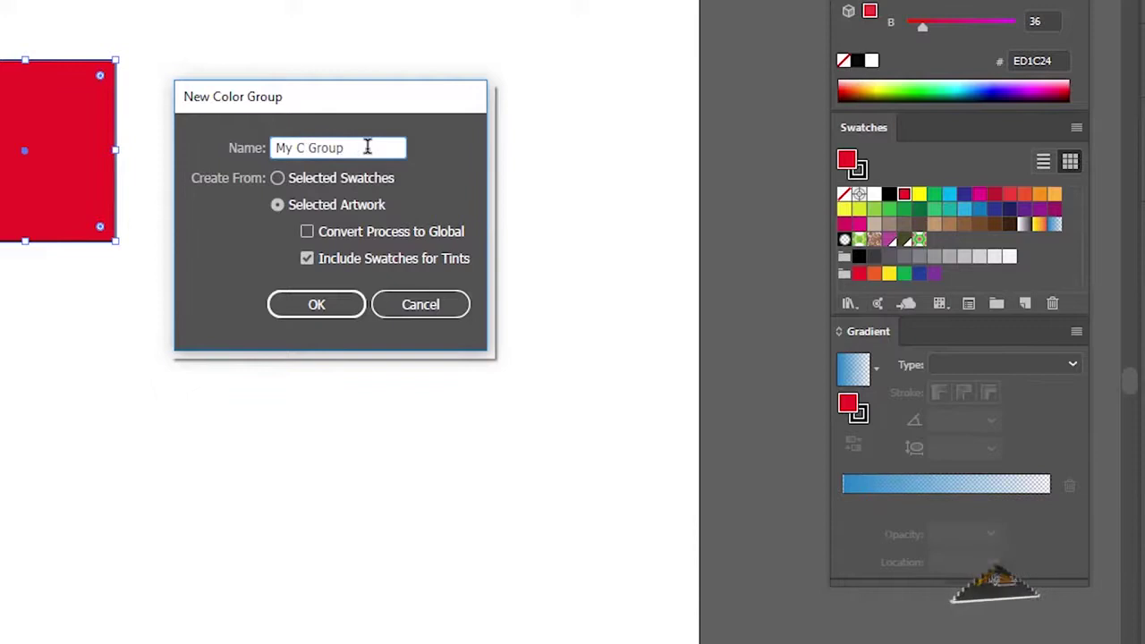
type("olor")
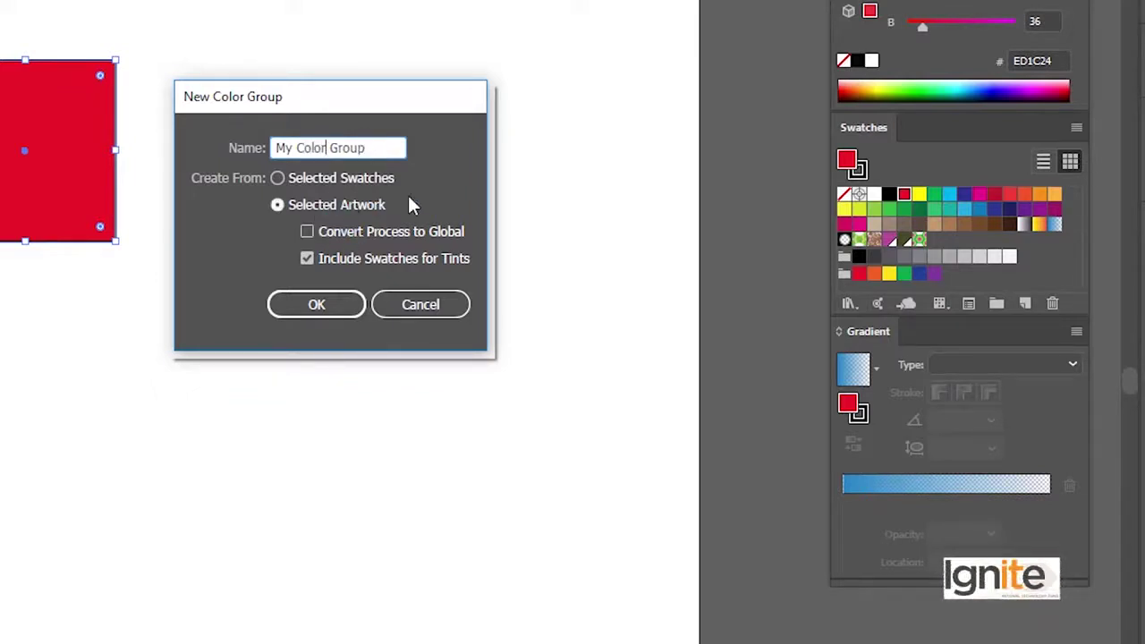
left_click(327, 305)
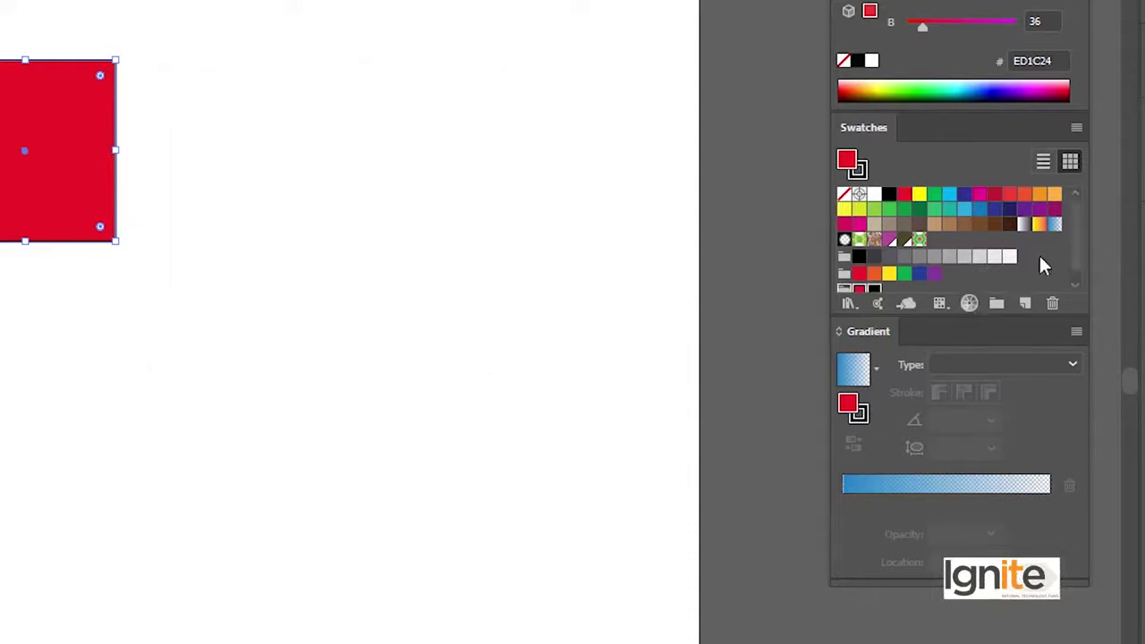
- Select the black and red swatches in the new colour group
left_click(876, 280)
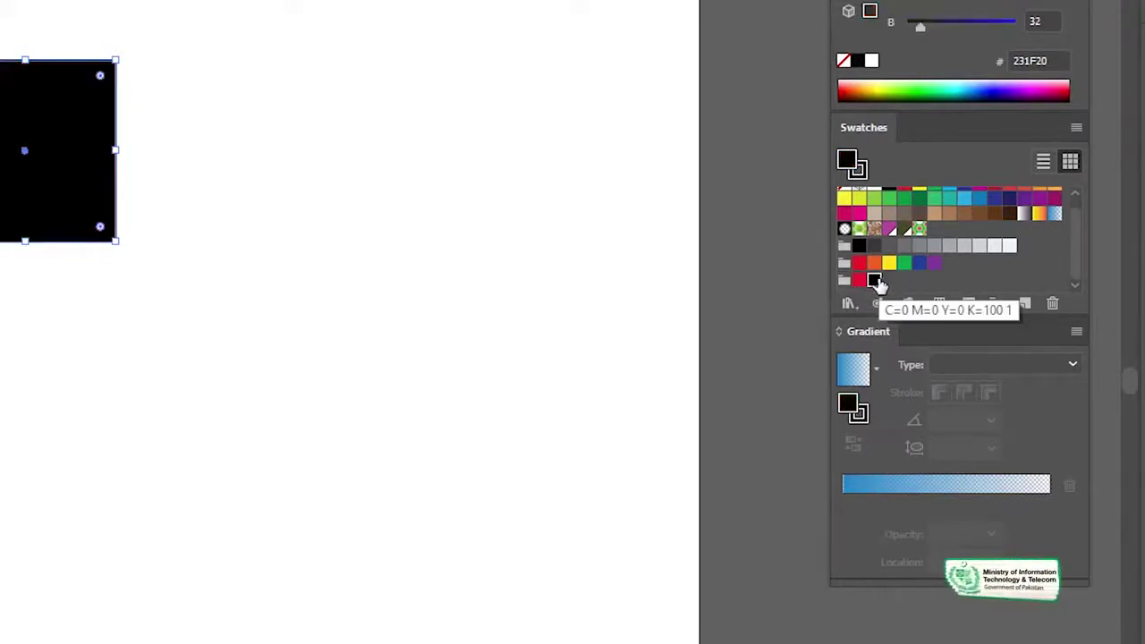
left_click(859, 280)
left_click(364, 186)
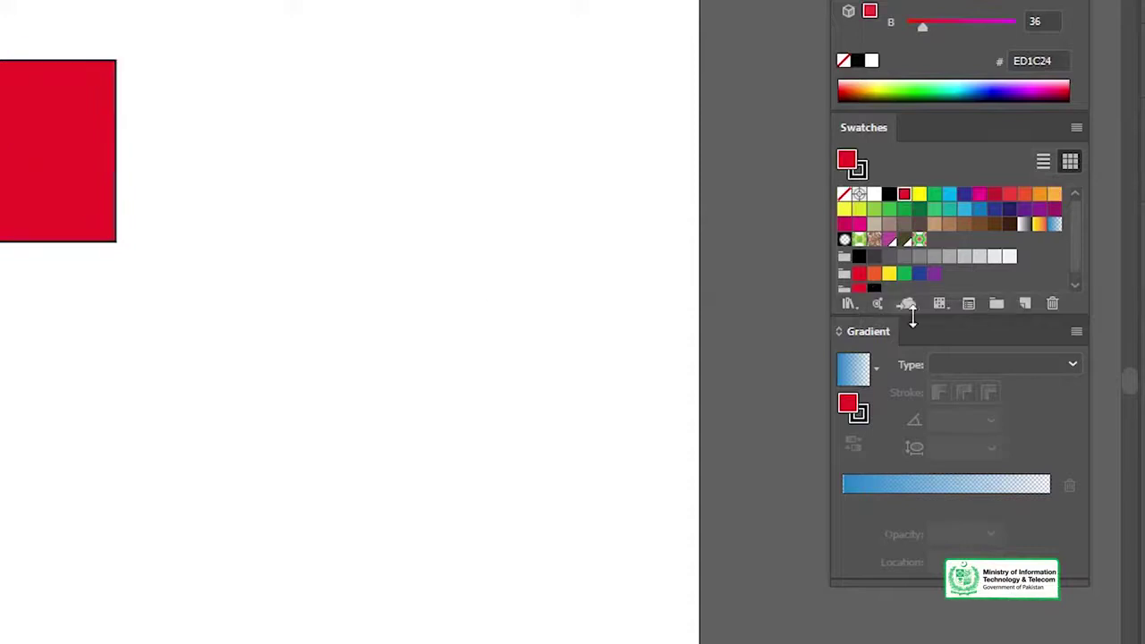
scroll(874, 287, "down", 1)
- Delete the black and red swatches from My Color Group, confirming each deletion
left_click(876, 280)
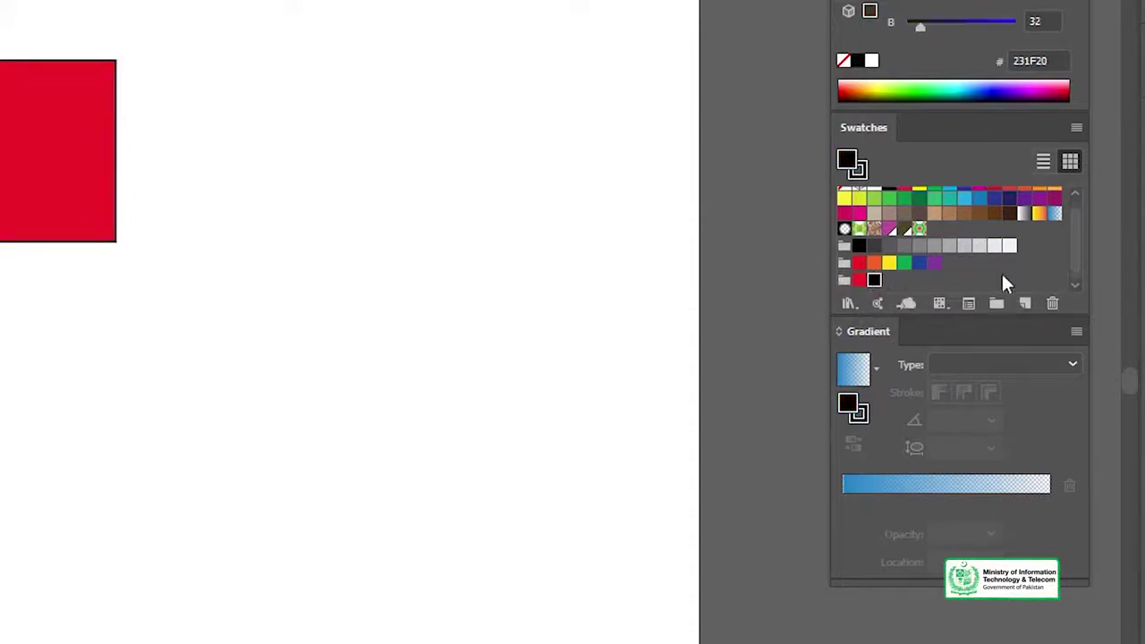
left_click(1052, 304)
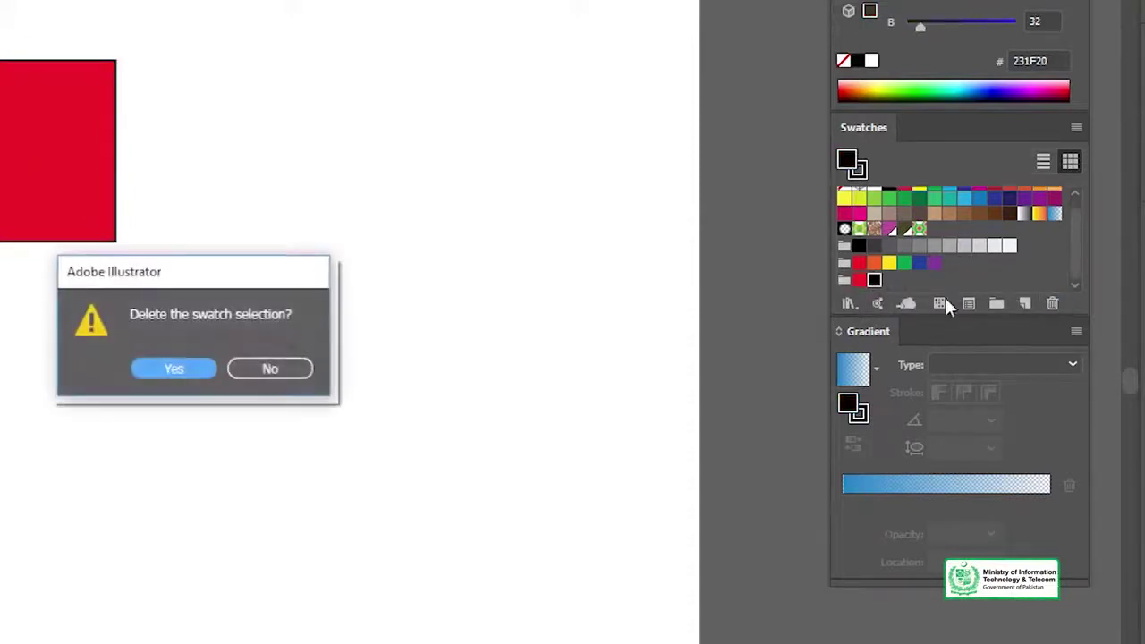
left_click(185, 365)
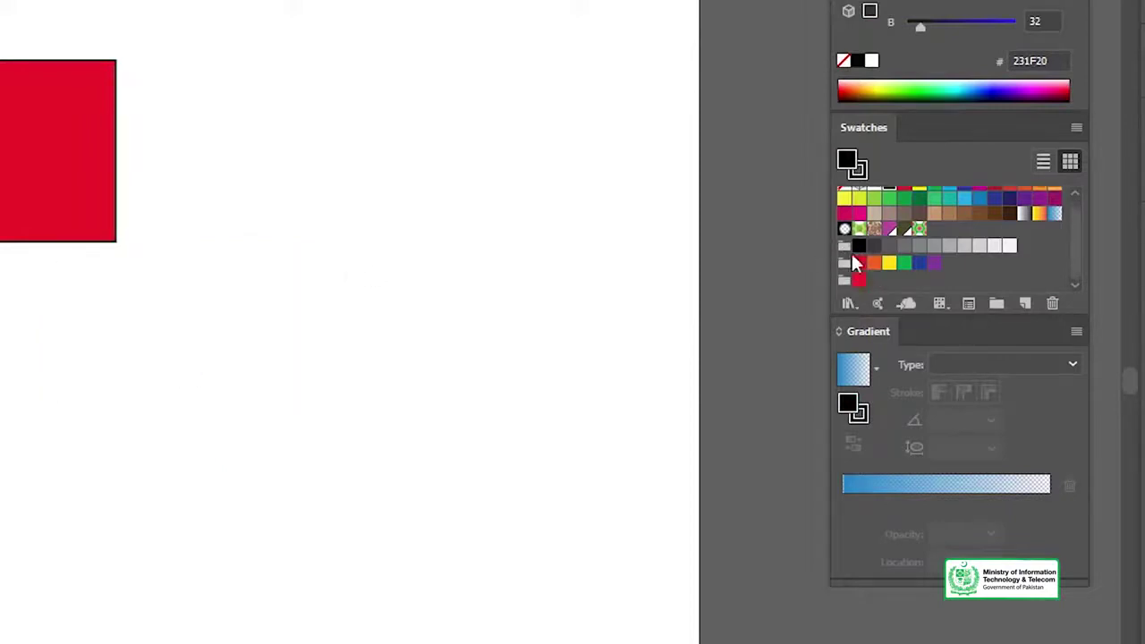
left_click(859, 280)
left_click(1052, 304)
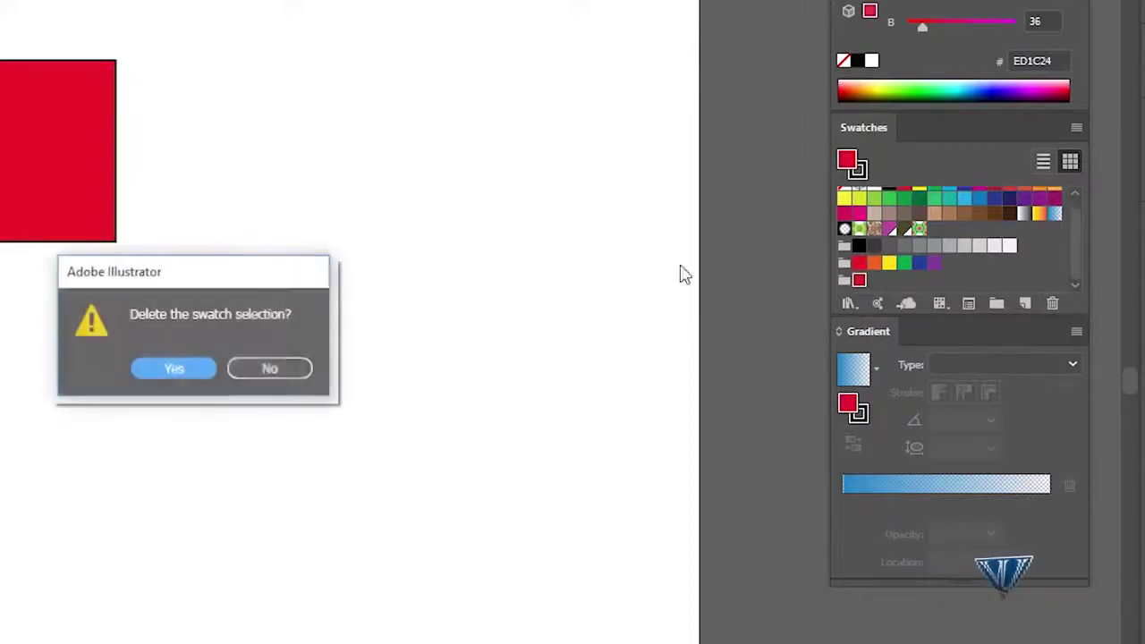
left_click(190, 368)
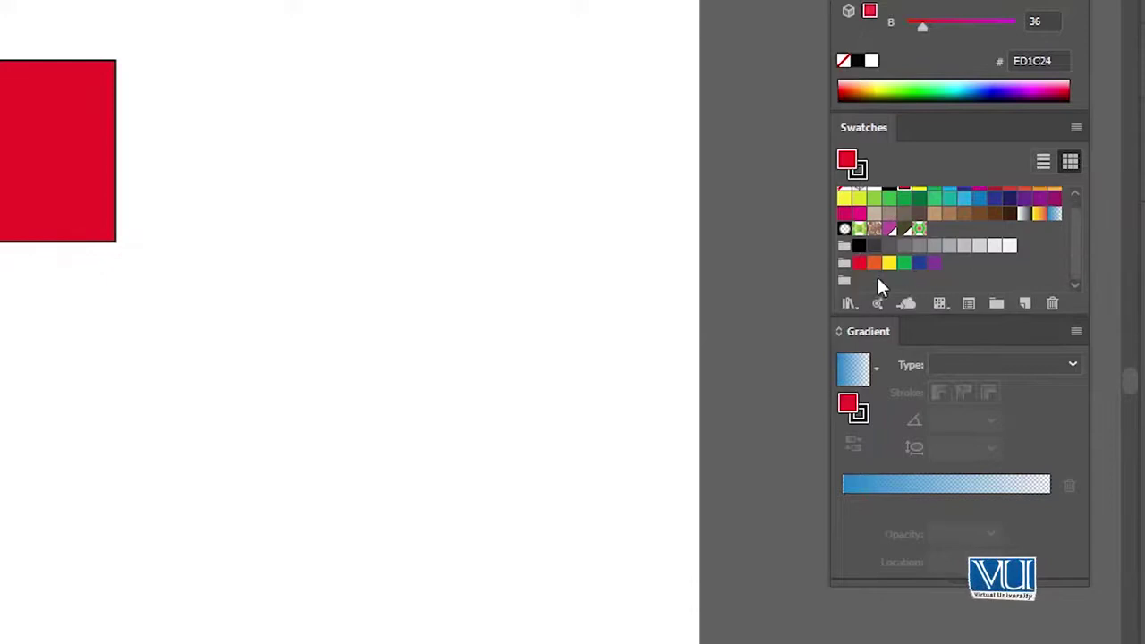
- Start a new swatch from the red square named 'Red', keeping Process Color as its type
left_click(224, 106)
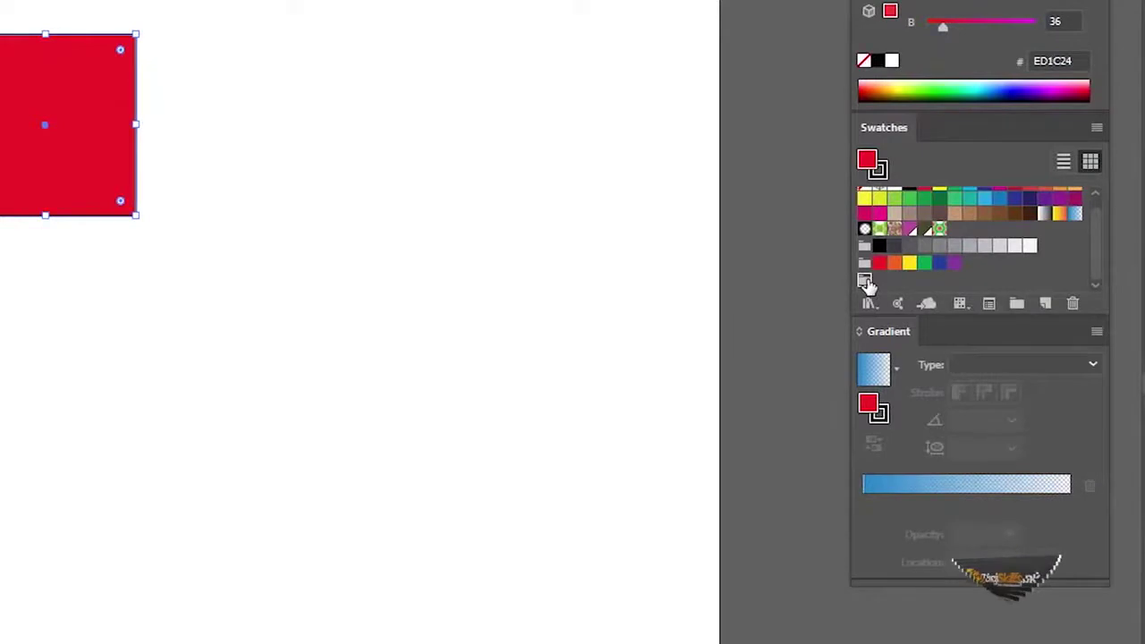
left_click(1046, 304)
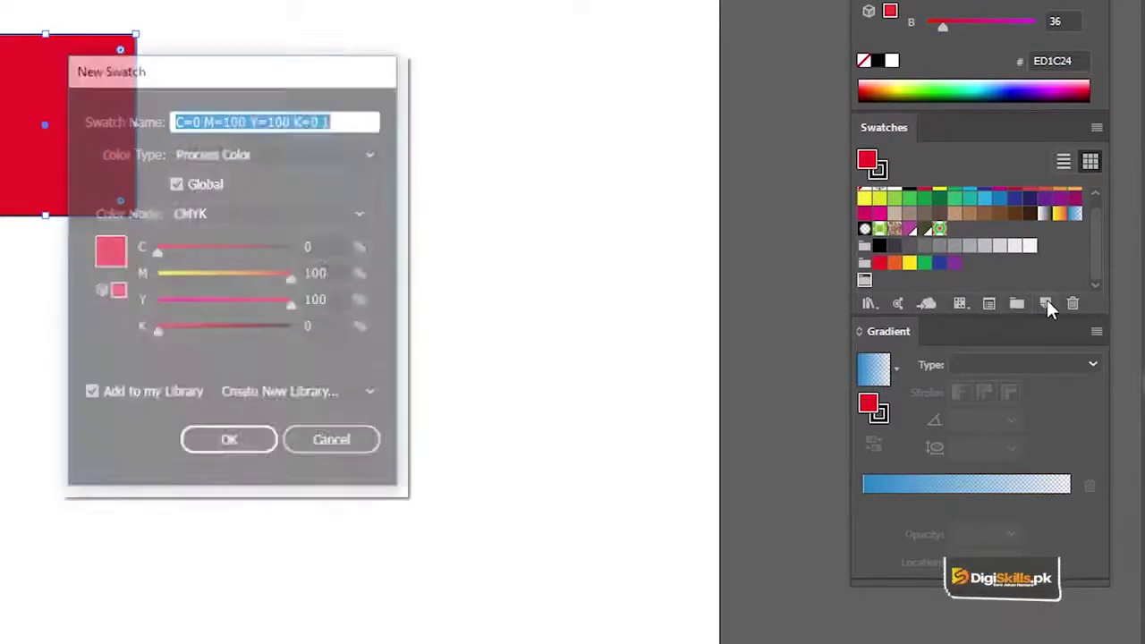
left_click_drag(284, 75, 498, 27)
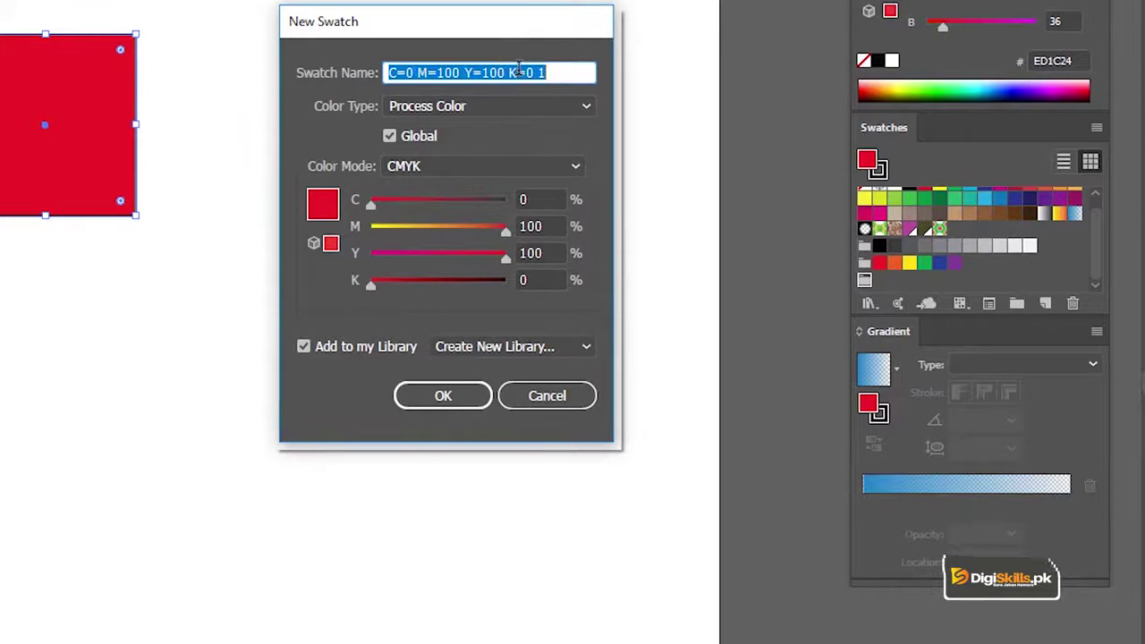
type("Red")
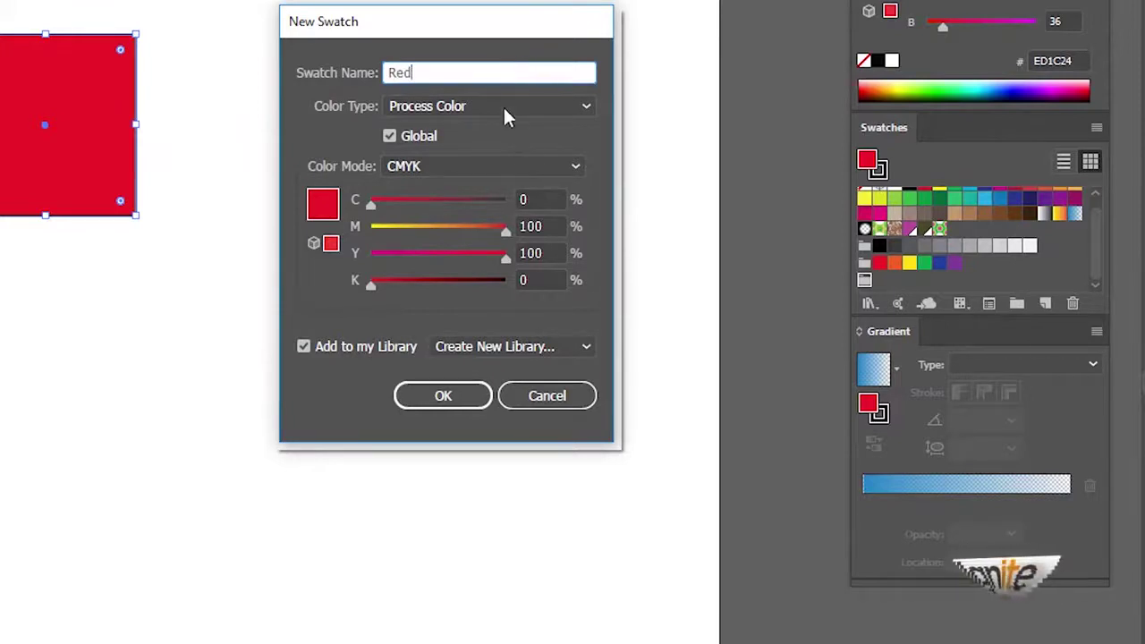
left_click(447, 106)
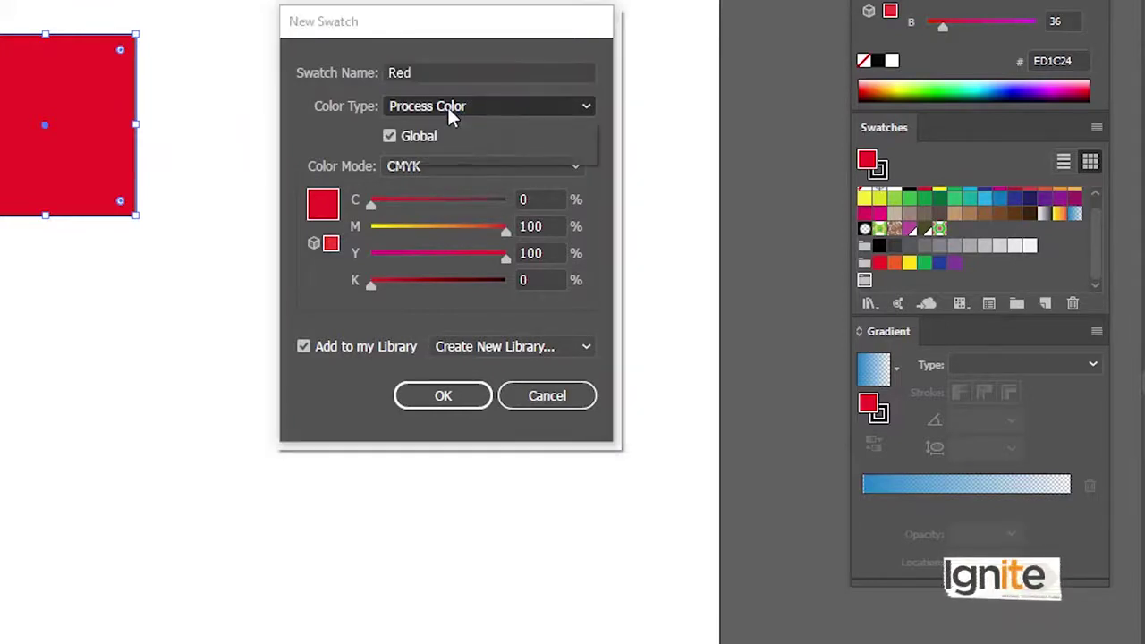
left_click(448, 107)
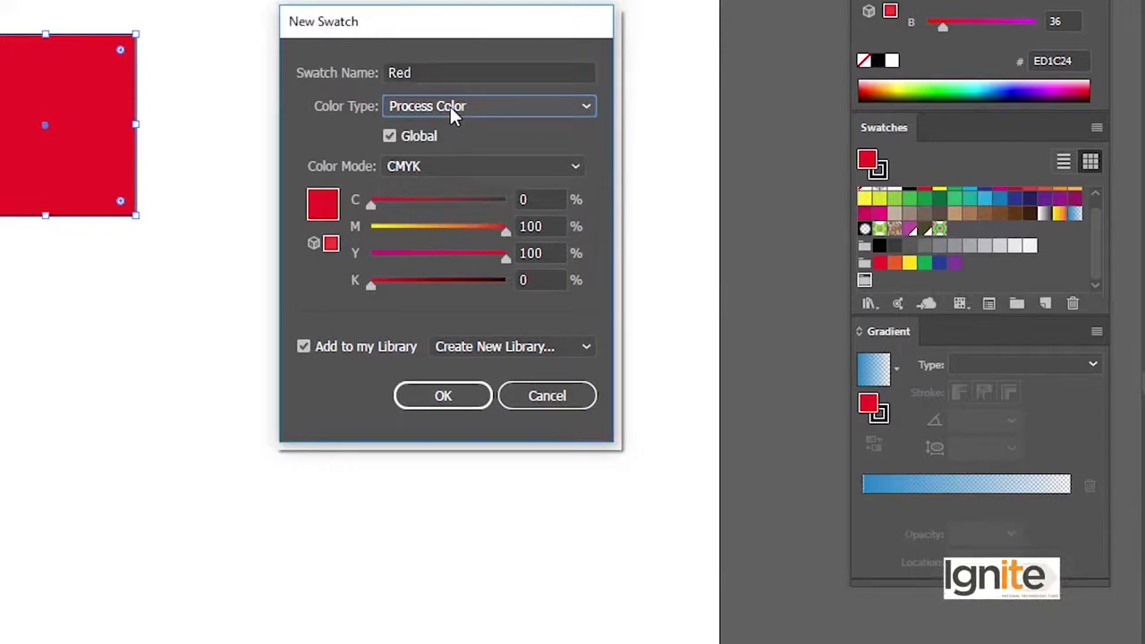
left_click(451, 106)
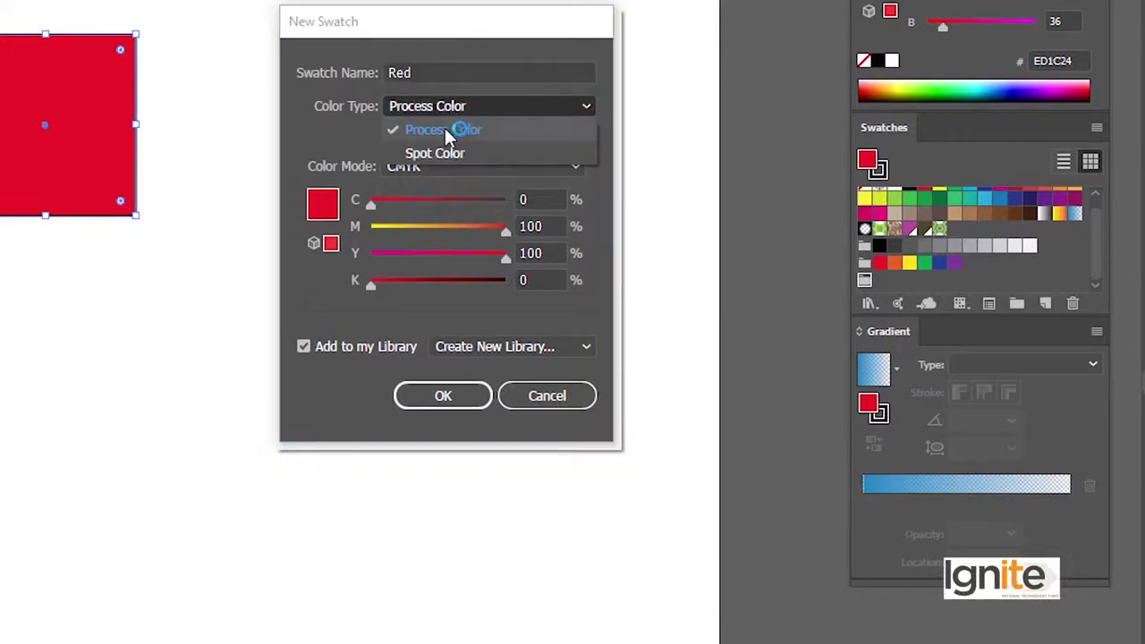
left_click(451, 107)
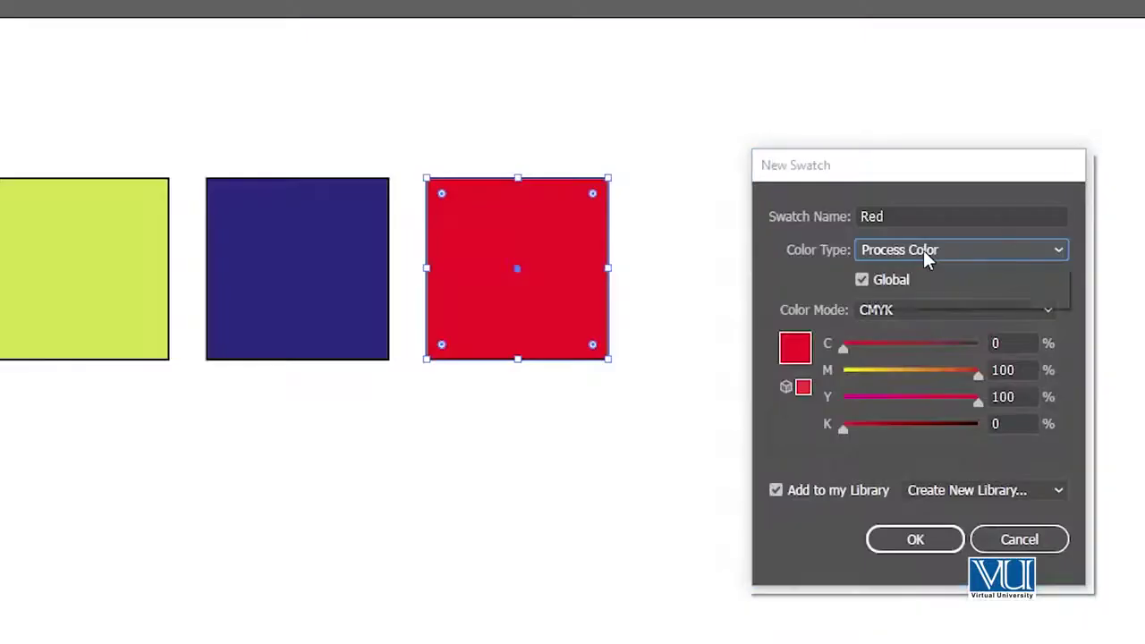
- Save the Red swatch as a global process colour after trying Spot Color and toggling Global
left_click(924, 249)
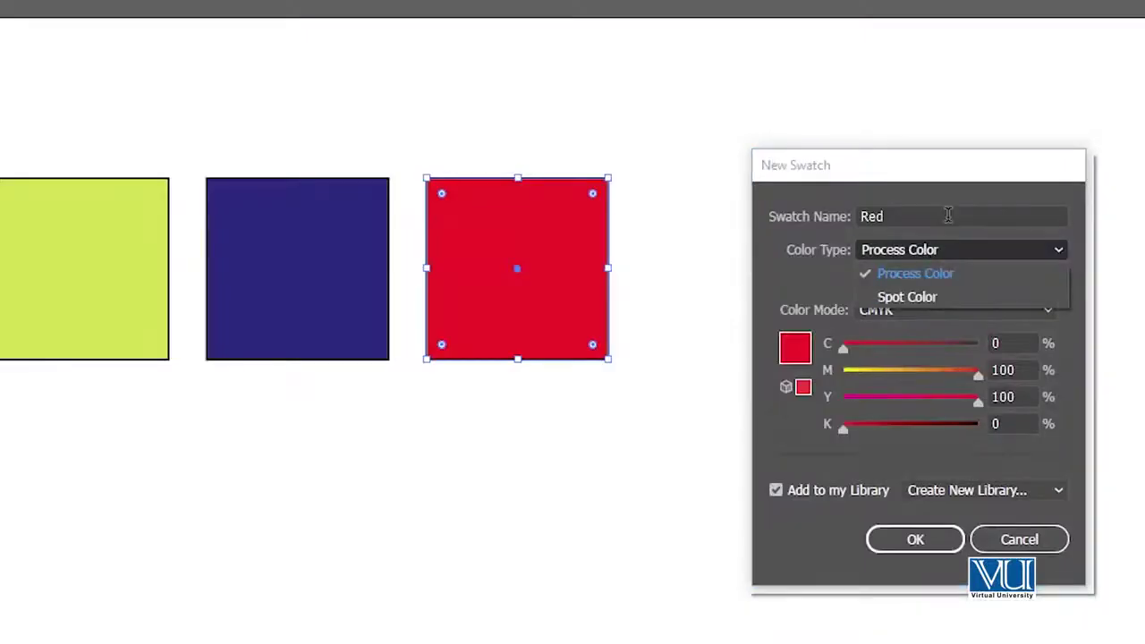
left_click(917, 298)
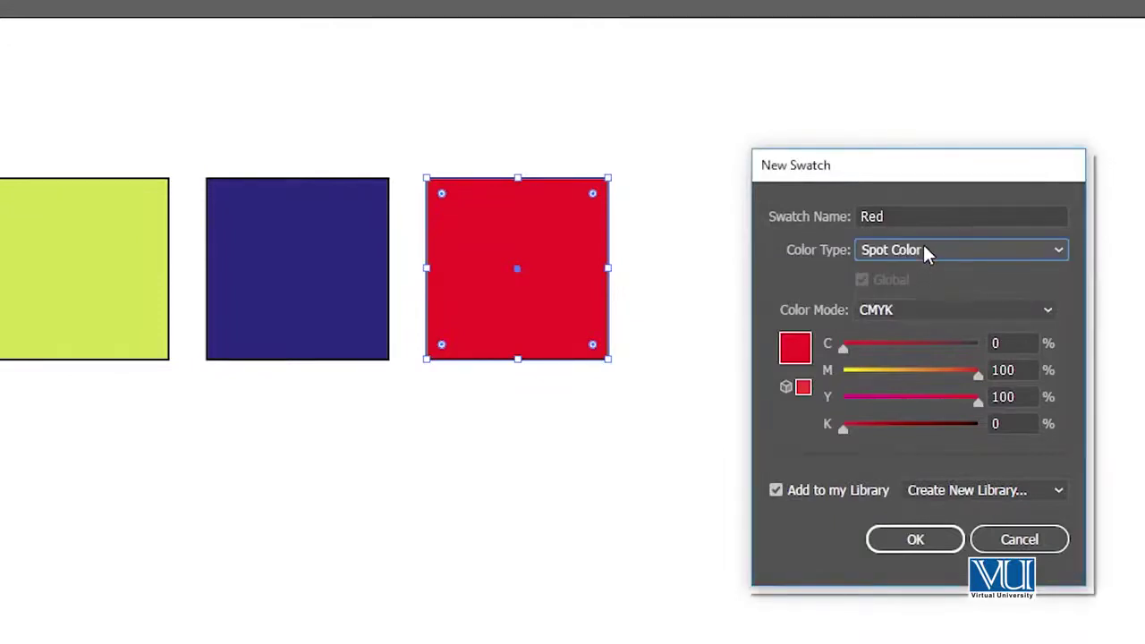
left_click(923, 242)
left_click(926, 274)
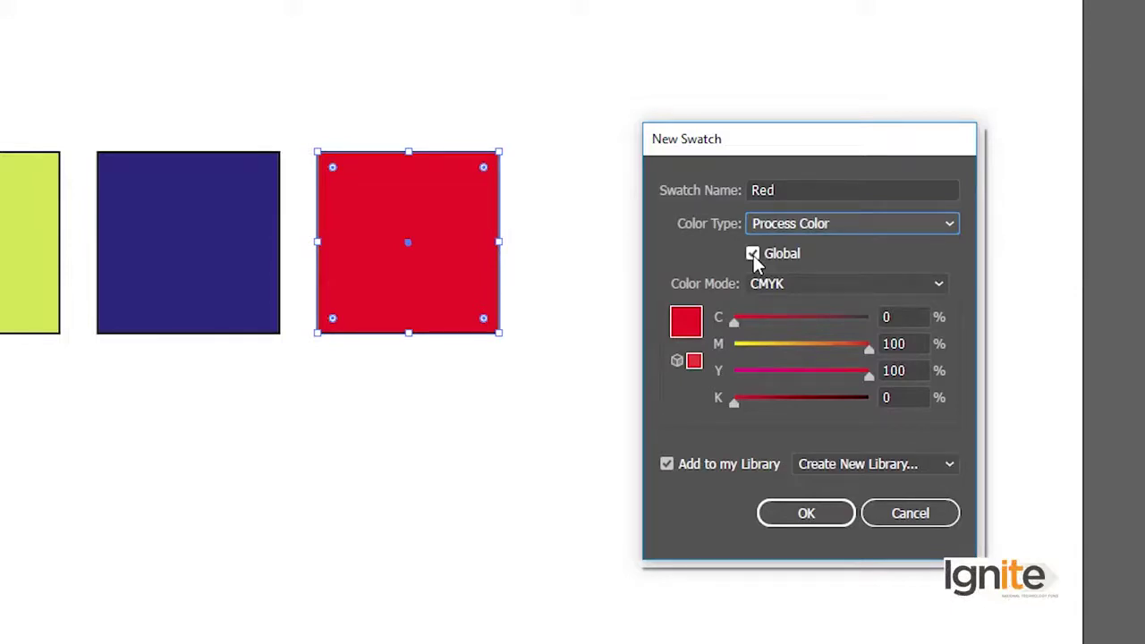
left_click(754, 255)
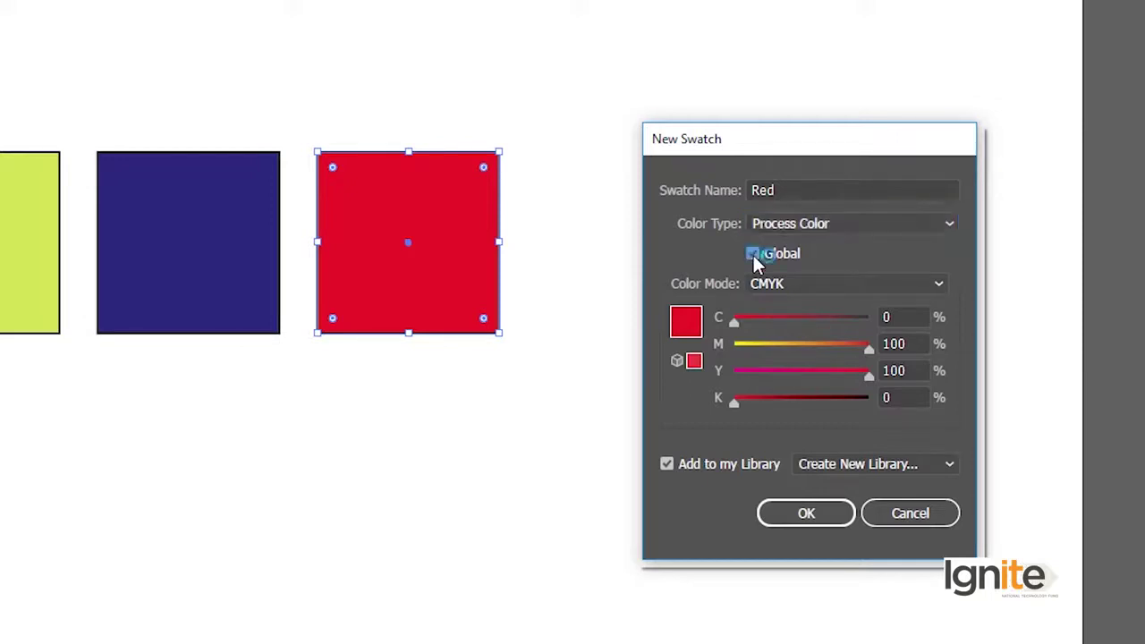
left_click(756, 254)
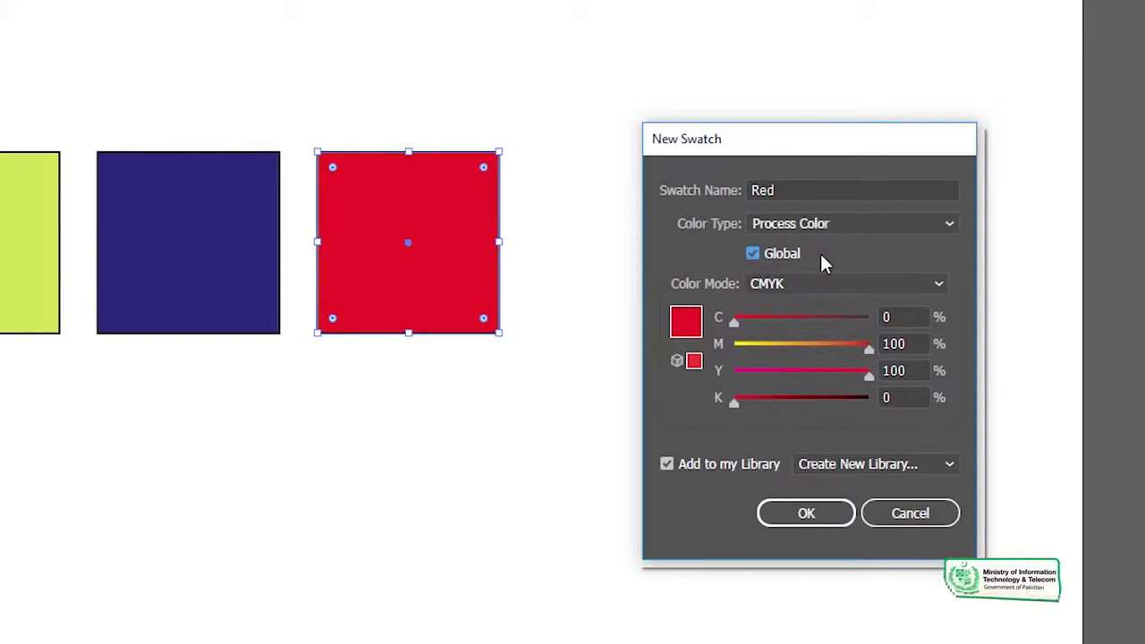
left_click(819, 516)
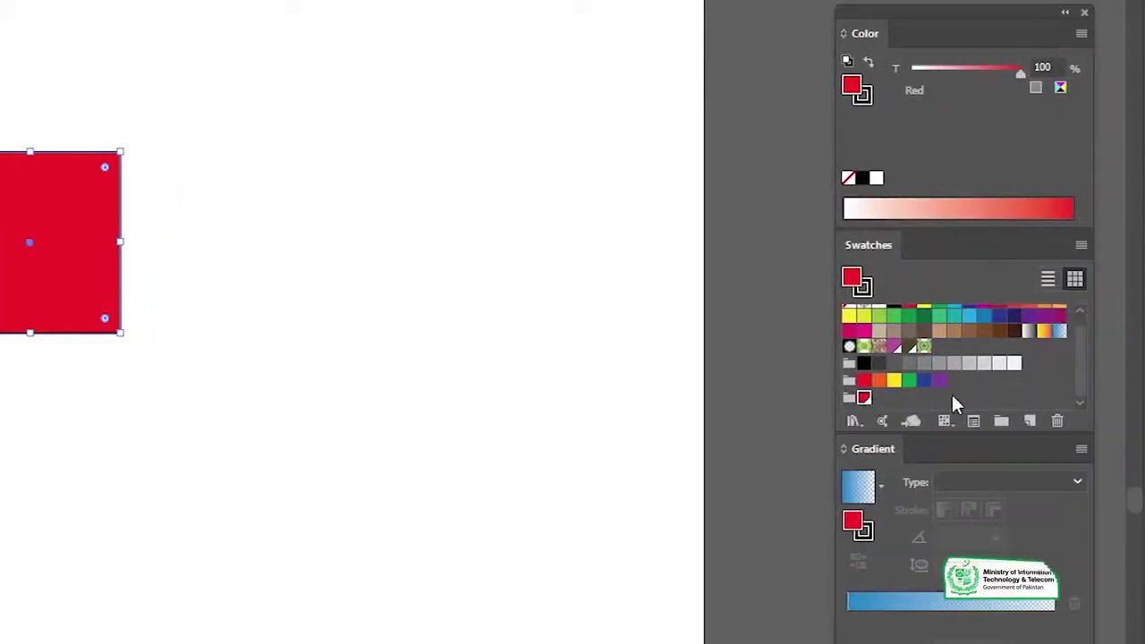
- Save the middle square's colour as a swatch named 'Blue', then select the yellow-green square
left_click(195, 220)
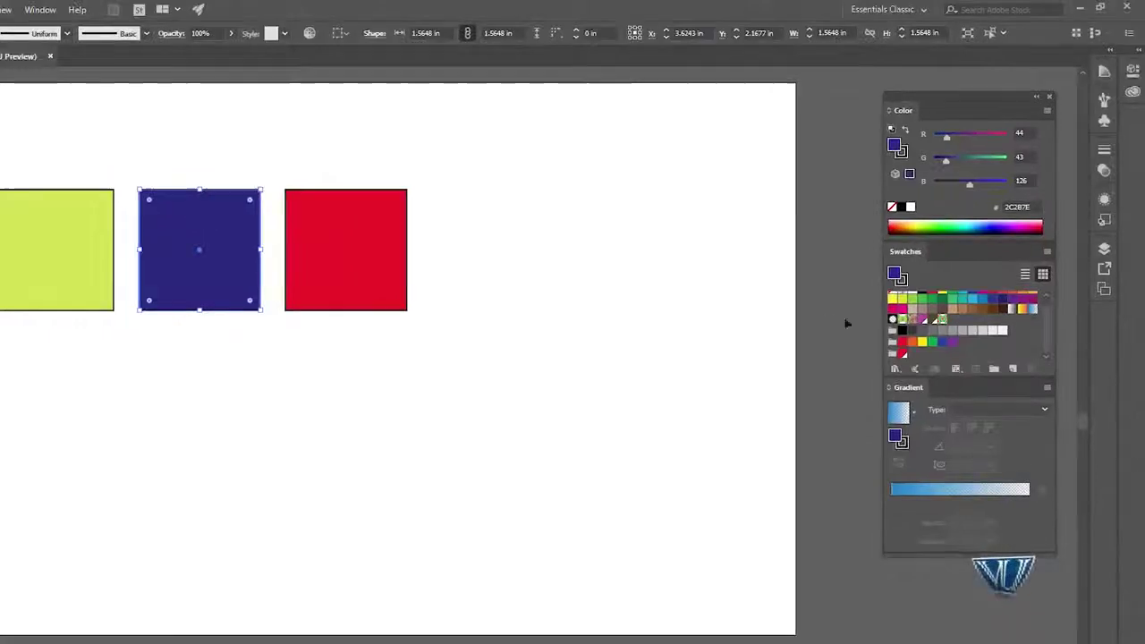
left_click(1013, 370)
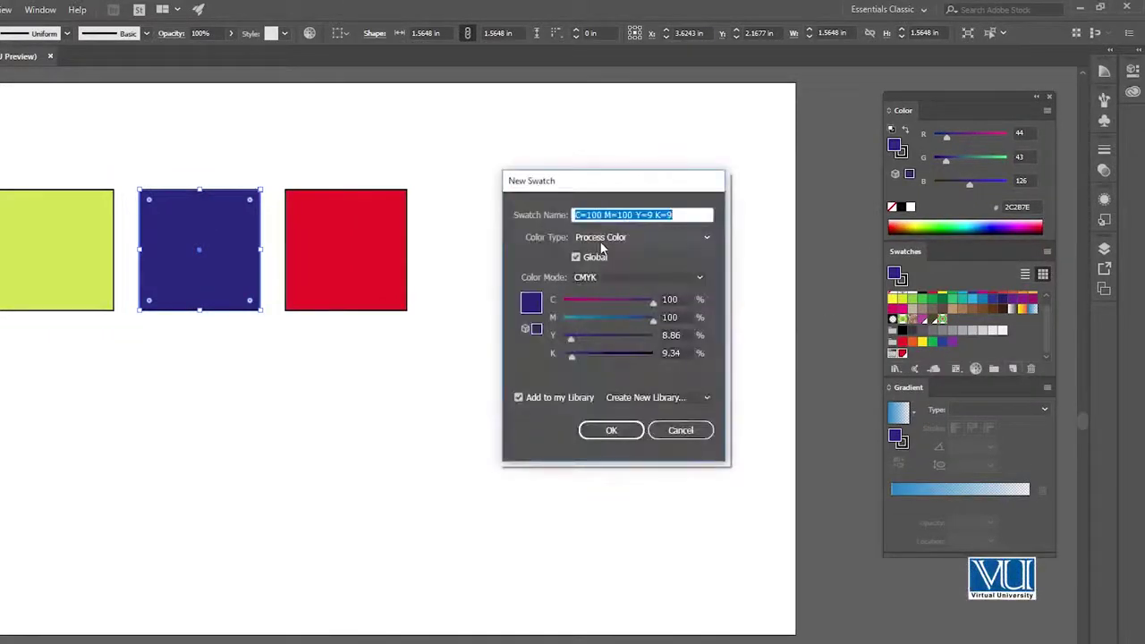
type("Blue")
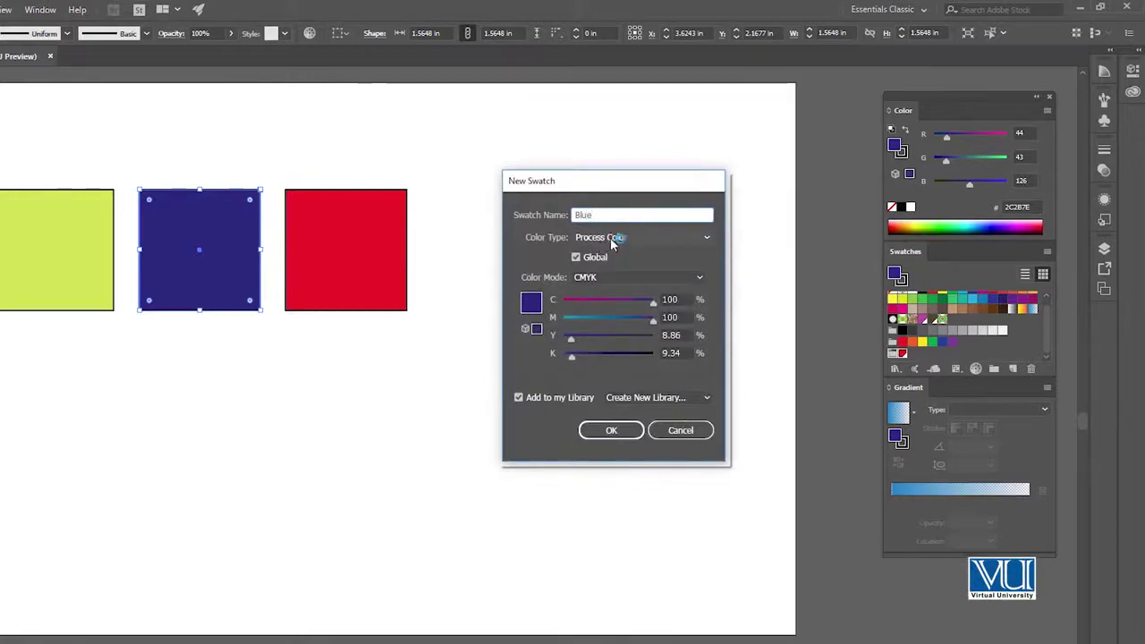
left_click(630, 431)
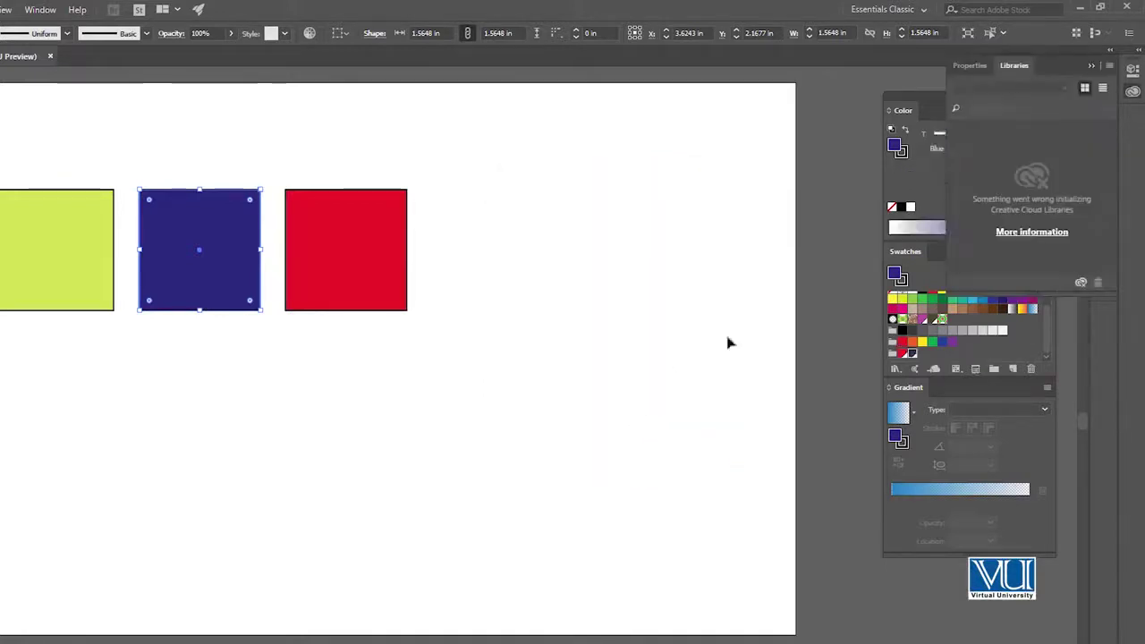
left_click(1134, 92)
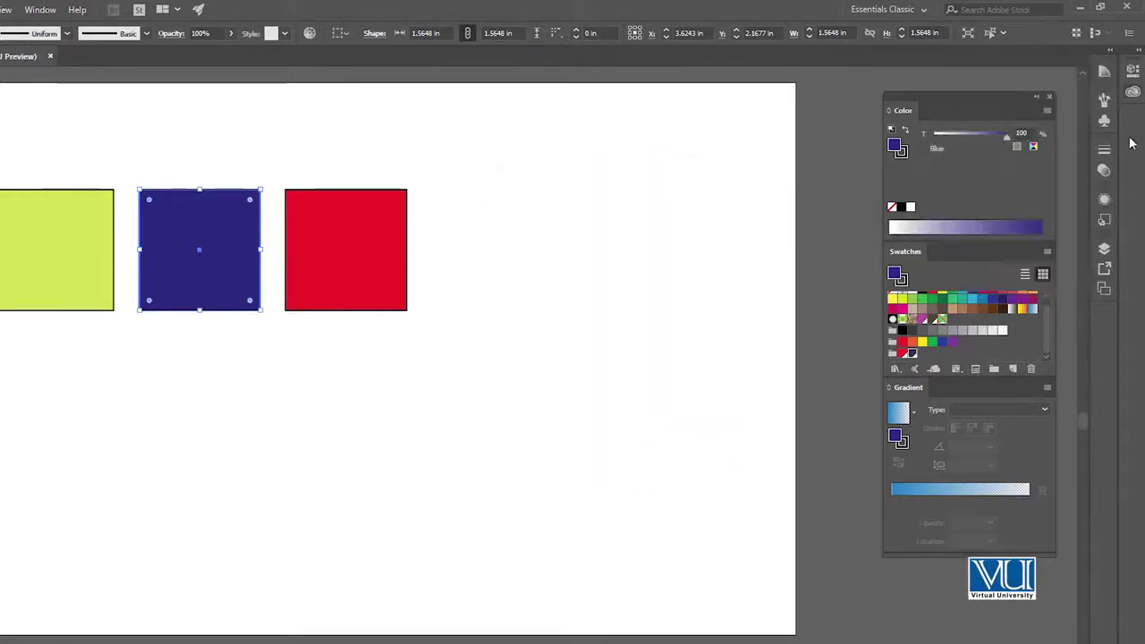
left_click(89, 198)
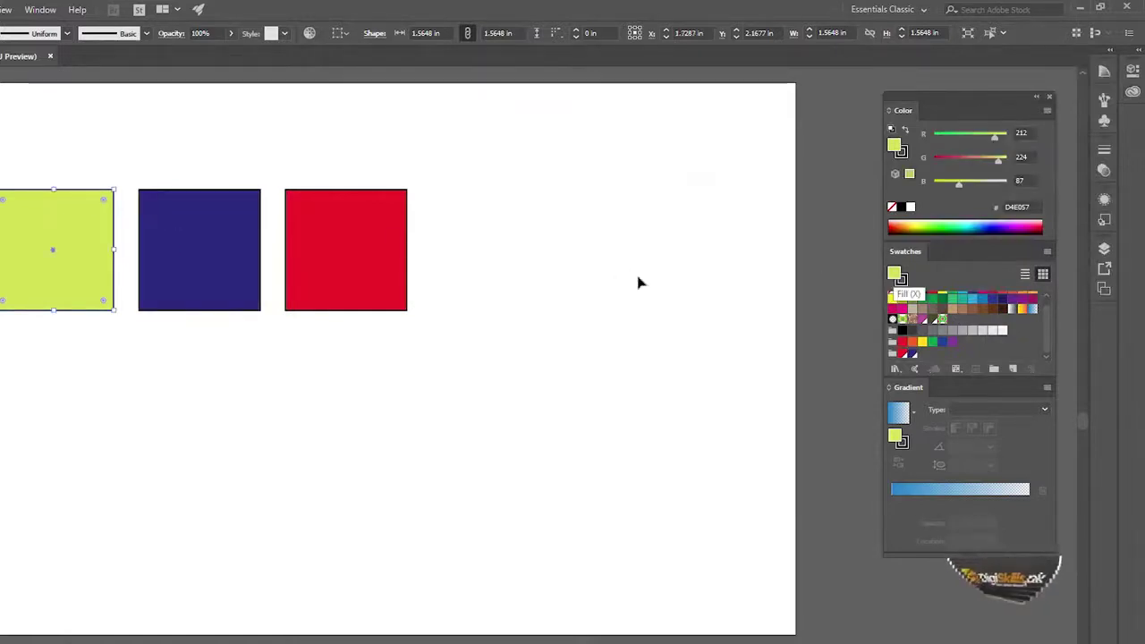
- Fill the square with brighter yellow E0EA0F and save it as a swatch named 'Yellow'
left_click_drag(408, 328, 439, 306)
left_click(595, 299)
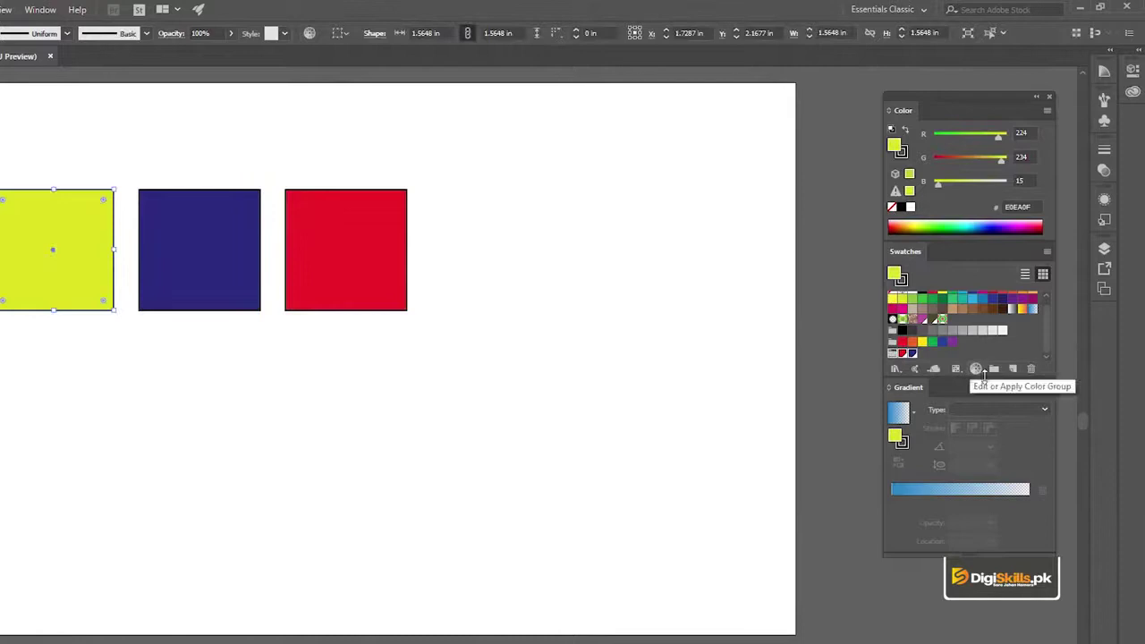
left_click(1012, 372)
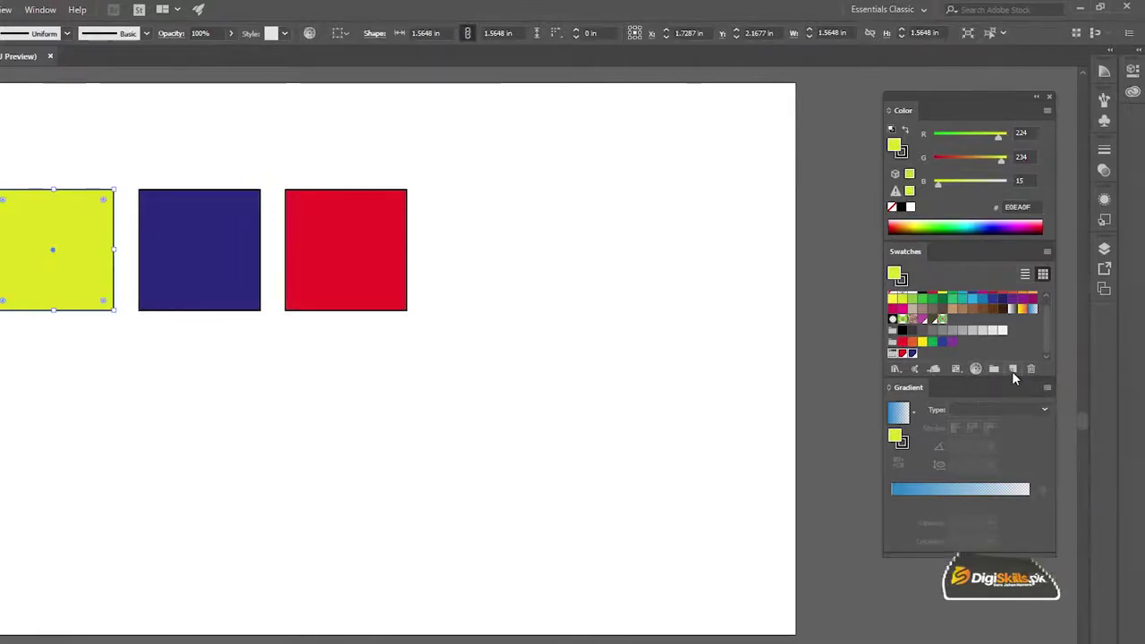
type("Yellow")
left_click(605, 432)
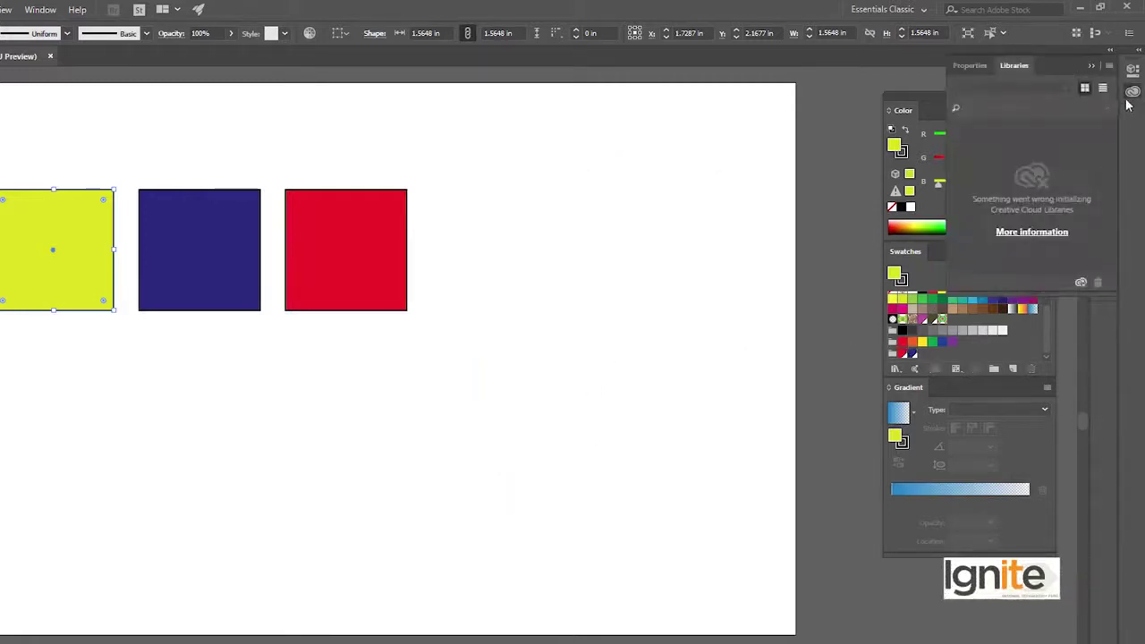
- Recolour the left square bright green 15D000 from the RGB spectrum
left_click(1131, 94)
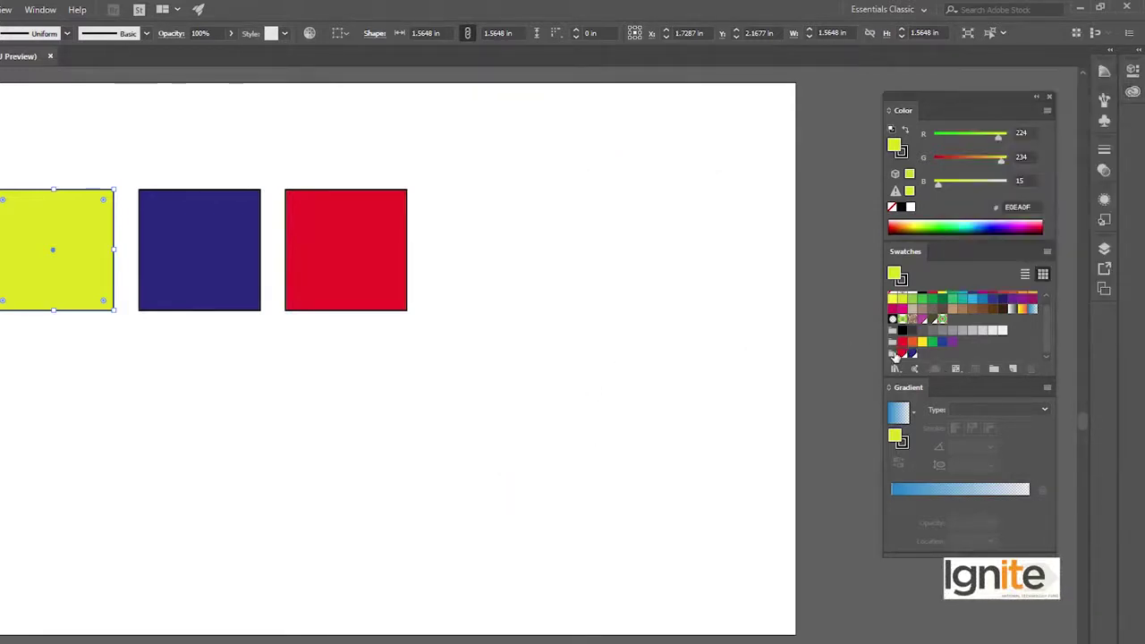
left_click(65, 162)
left_click(49, 228)
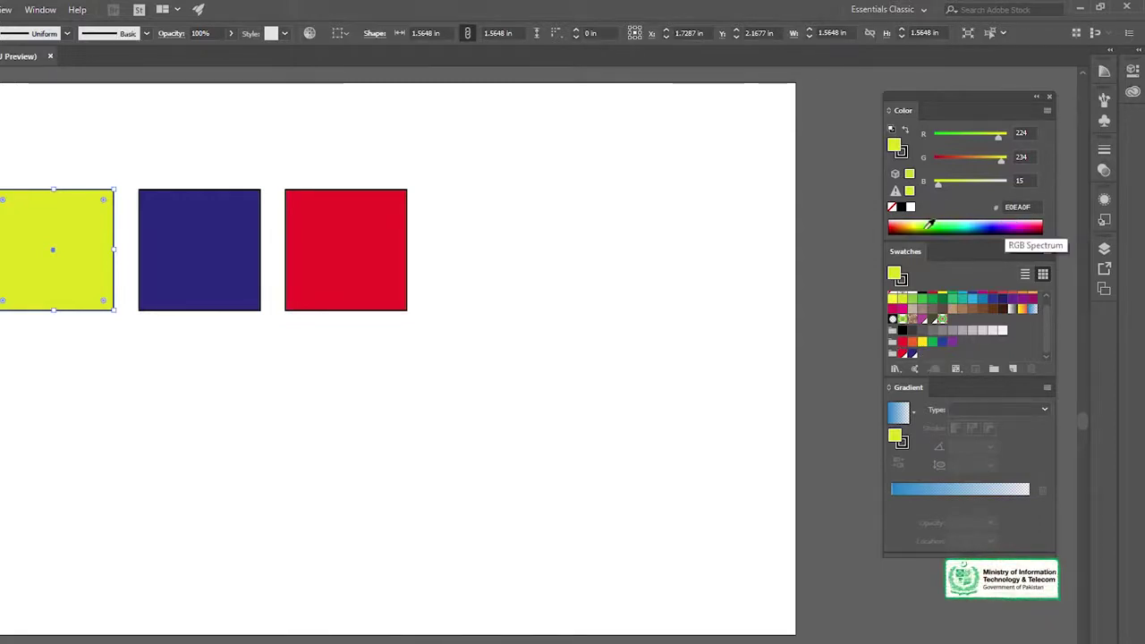
left_click(940, 226)
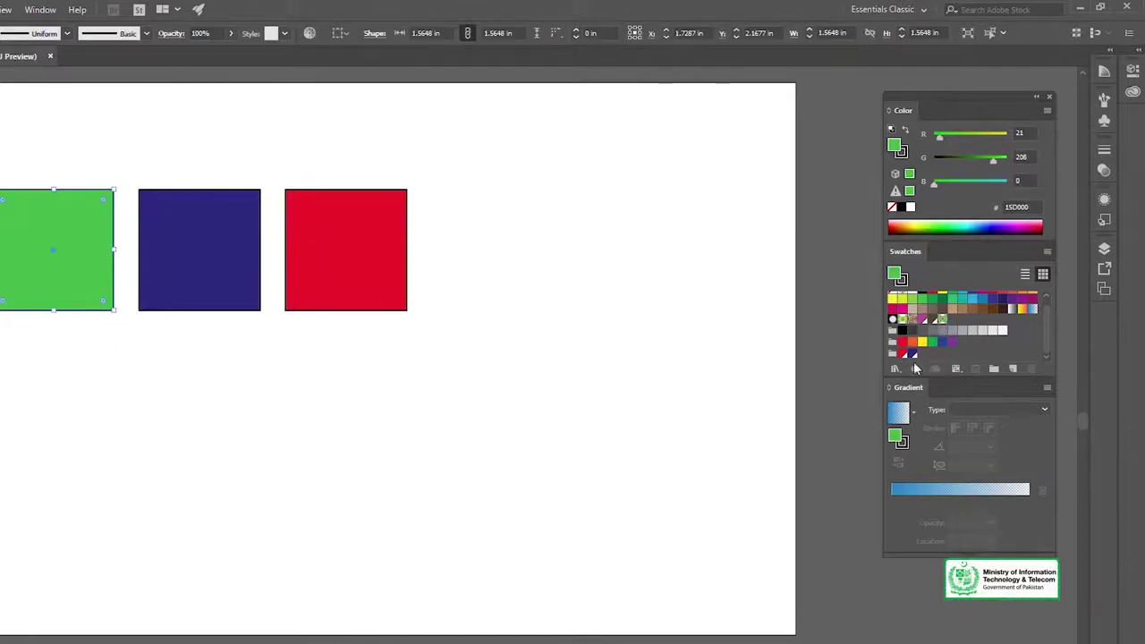
scroll(685, 397, "down", 1)
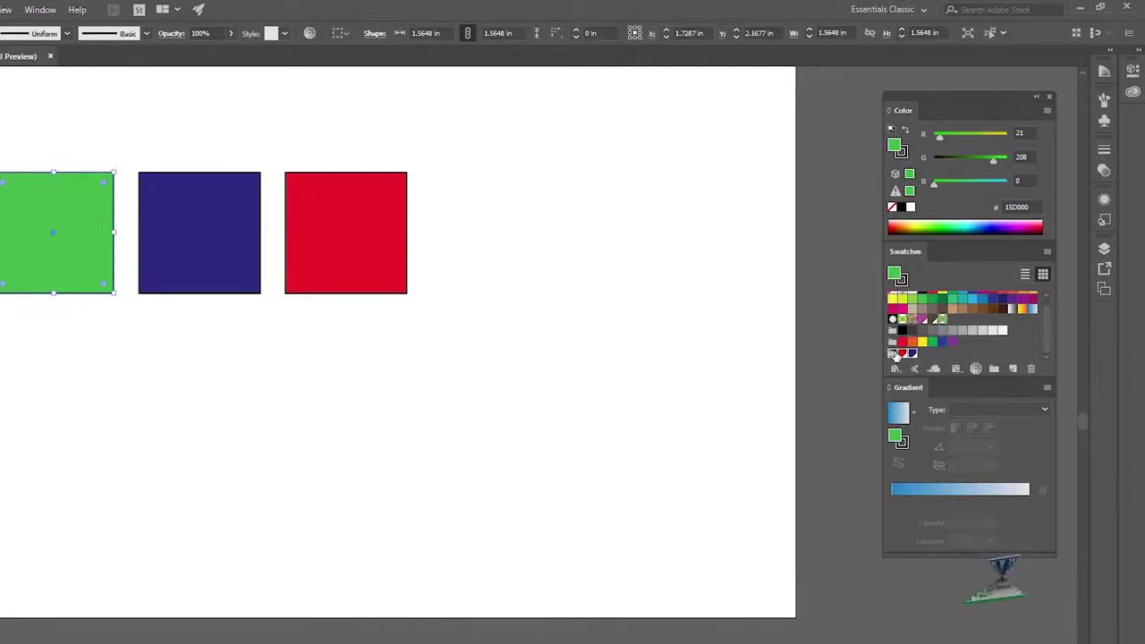
- Save the current green colour as a new swatch named 'Green'
left_click(893, 355)
left_click(1011, 369)
type("Green")
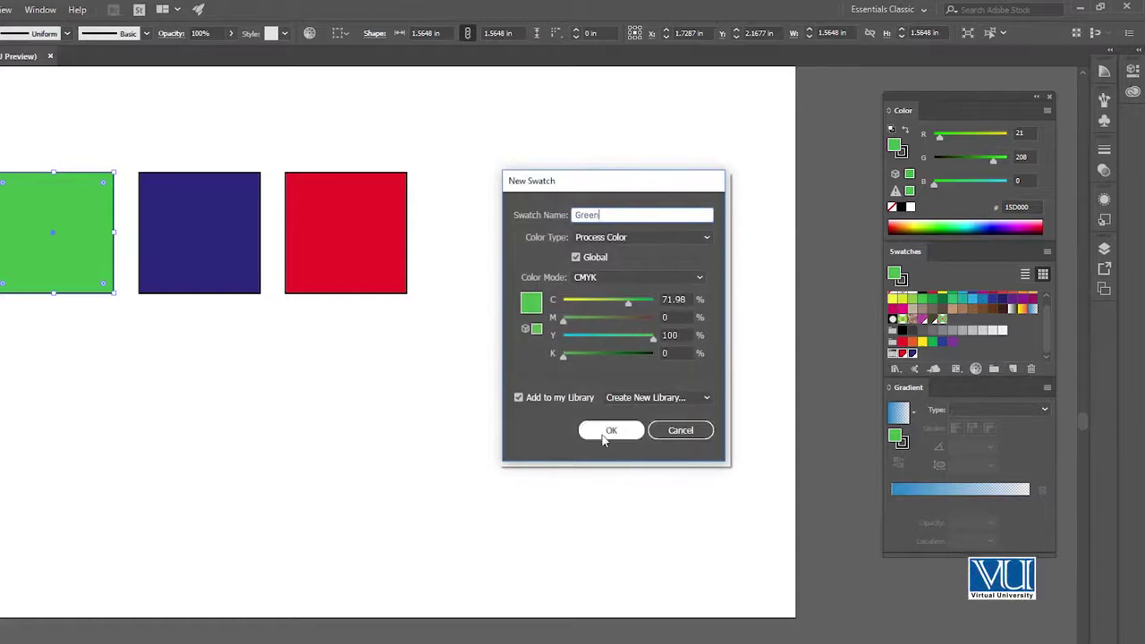
left_click(608, 432)
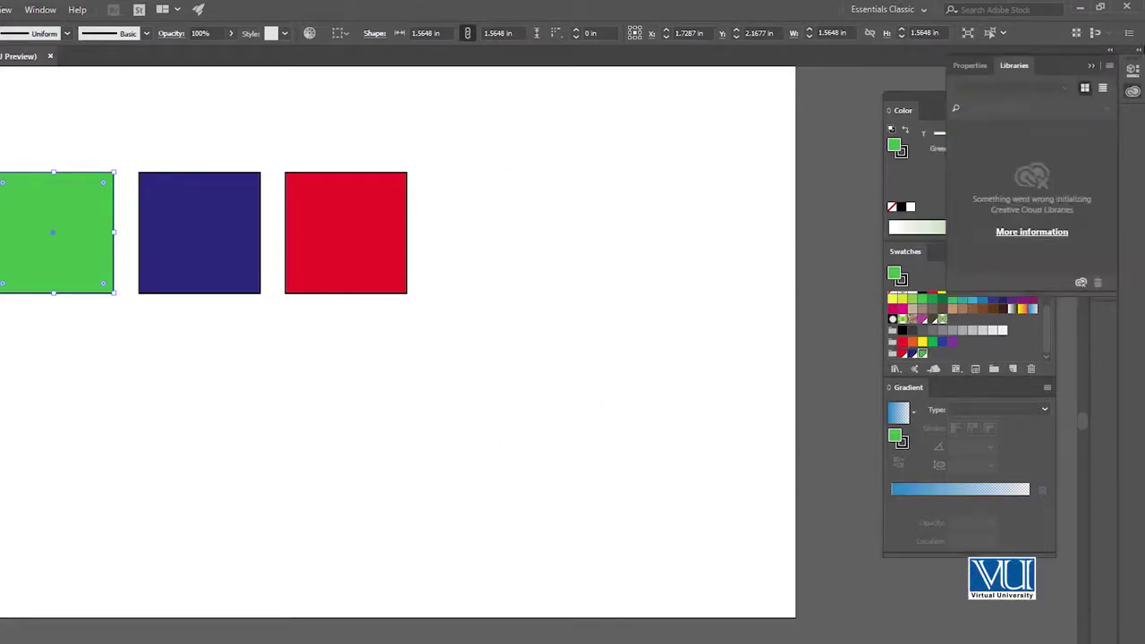
left_click(1134, 90)
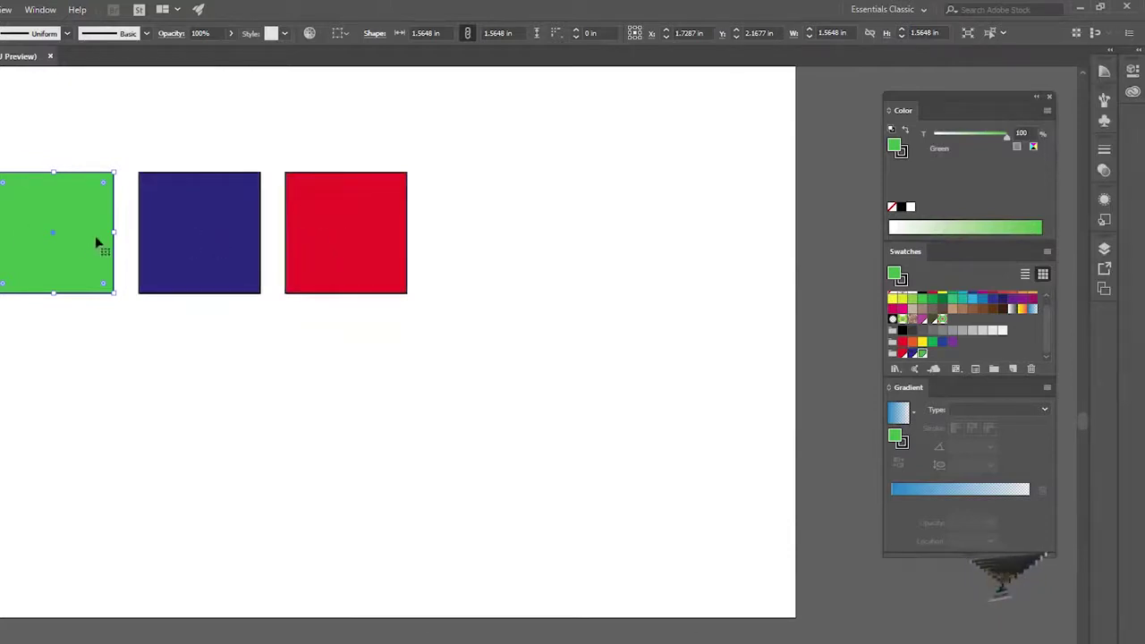
- Select all three squares and horizontally centre-align them so they stack, red on top
left_click(960, 353)
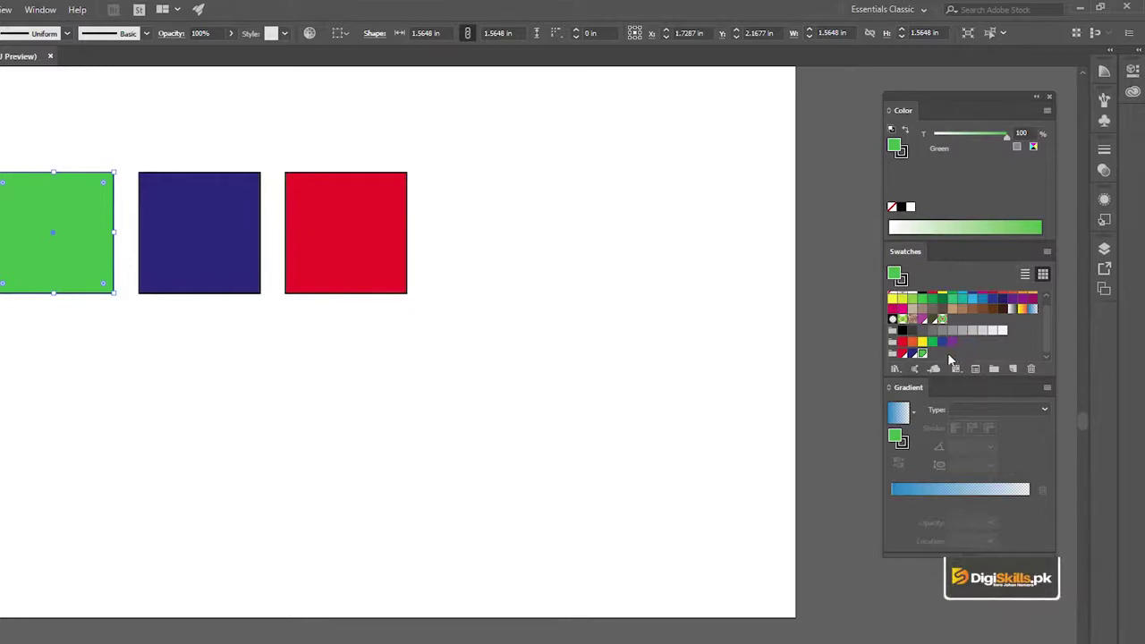
left_click(352, 231)
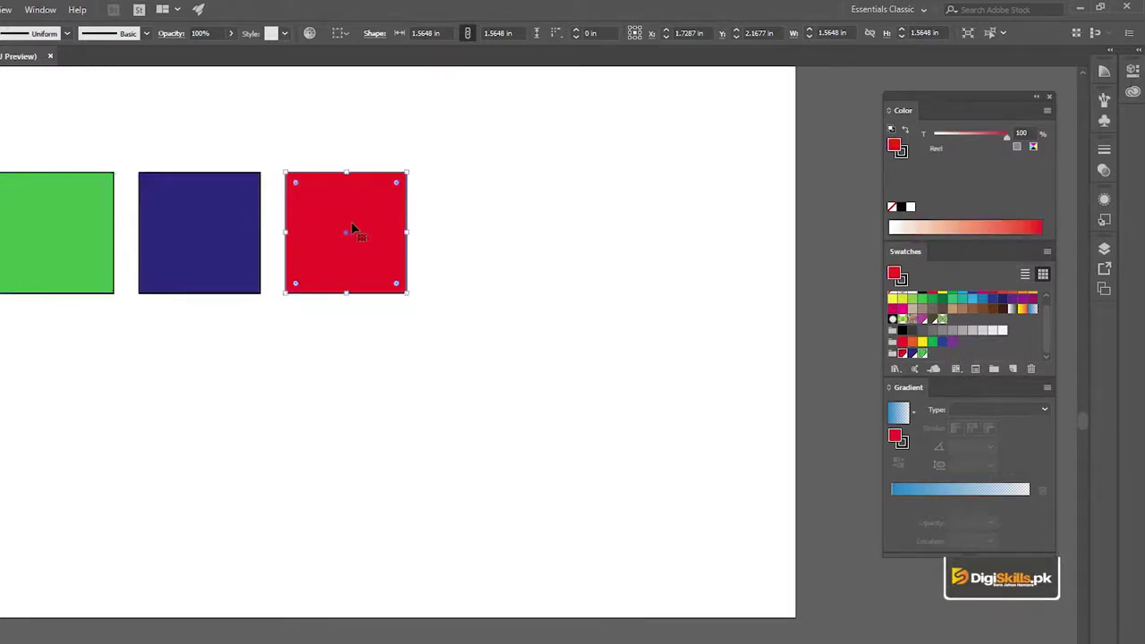
left_click(254, 157)
left_click_drag(255, 152, 323, 161)
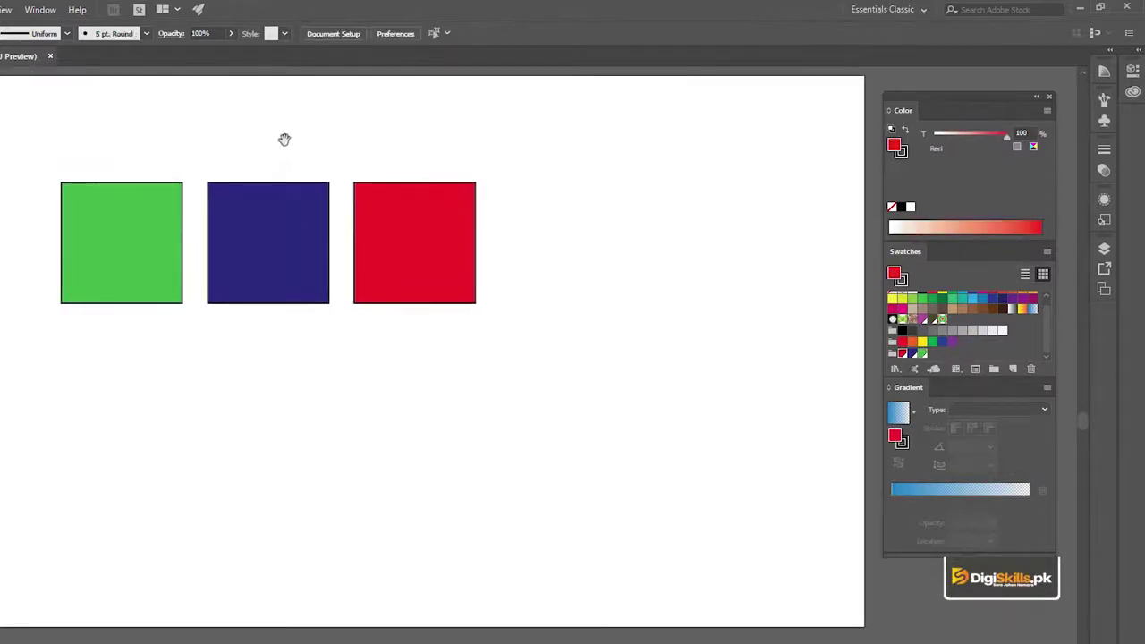
key("ctrl+a")
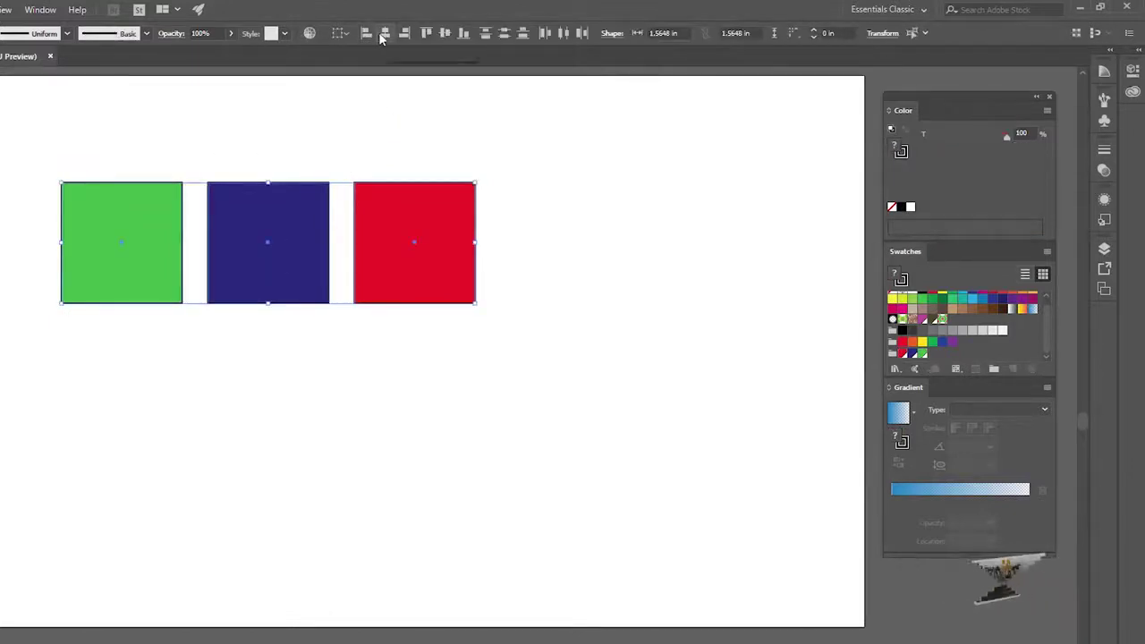
left_click(384, 34)
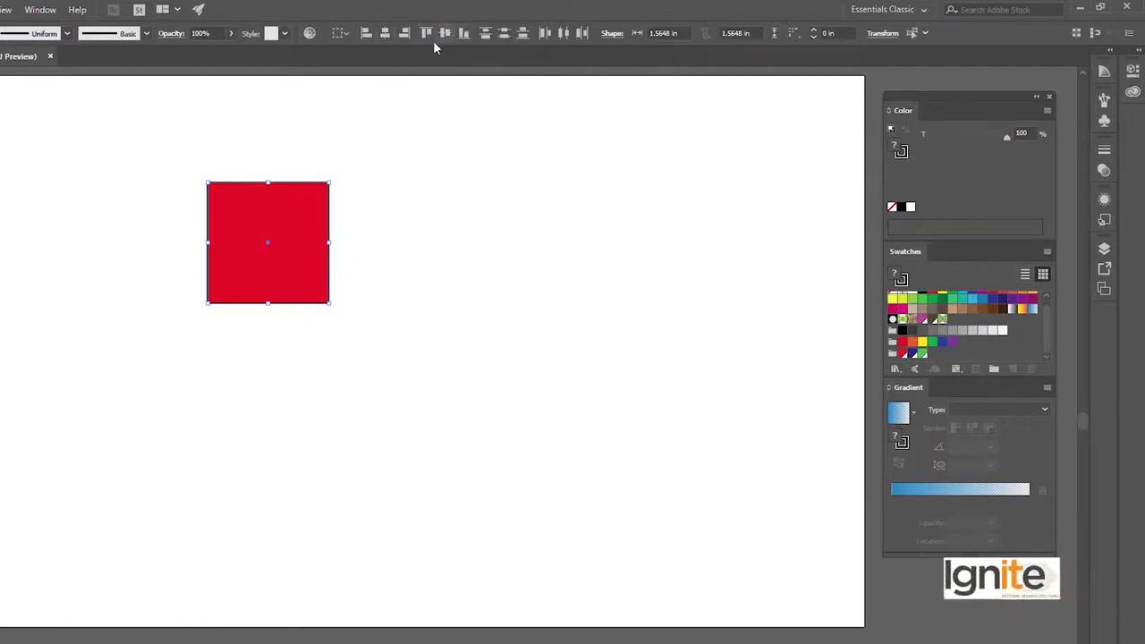
- Shrink the red square, then the blue square, so they nest inside the green one
left_click(289, 227)
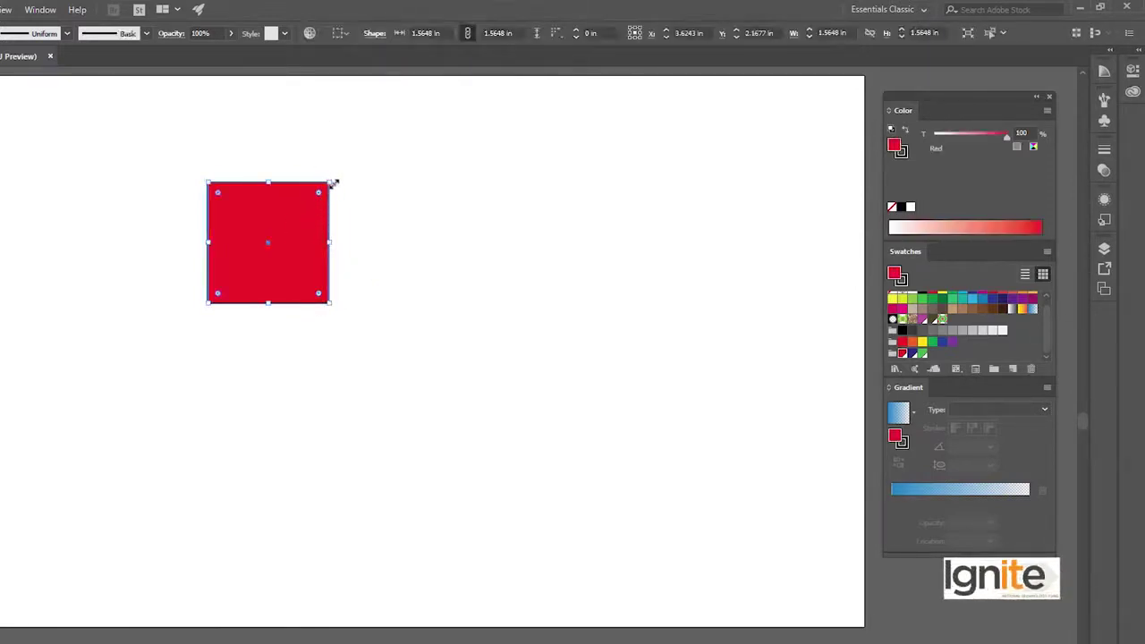
mouse_move(332, 181)
left_mouse_down()
mouse_move(291, 207)
mouse_move(315, 193)
left_mouse_up()
left_click(290, 213)
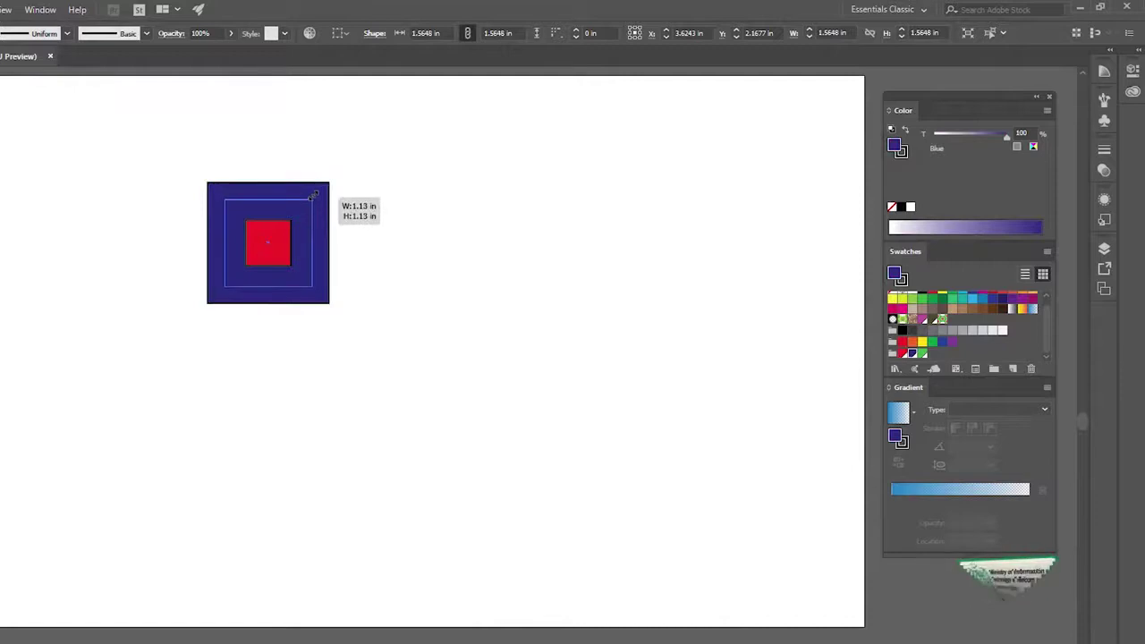
left_click_drag(194, 154, 412, 361)
- Move the nested squares to the page's top-left, scale them down, and reselect all three
left_click_drag(261, 231, 131, 170)
left_click_drag(201, 240, 188, 231)
left_click(227, 161)
left_click(131, 131)
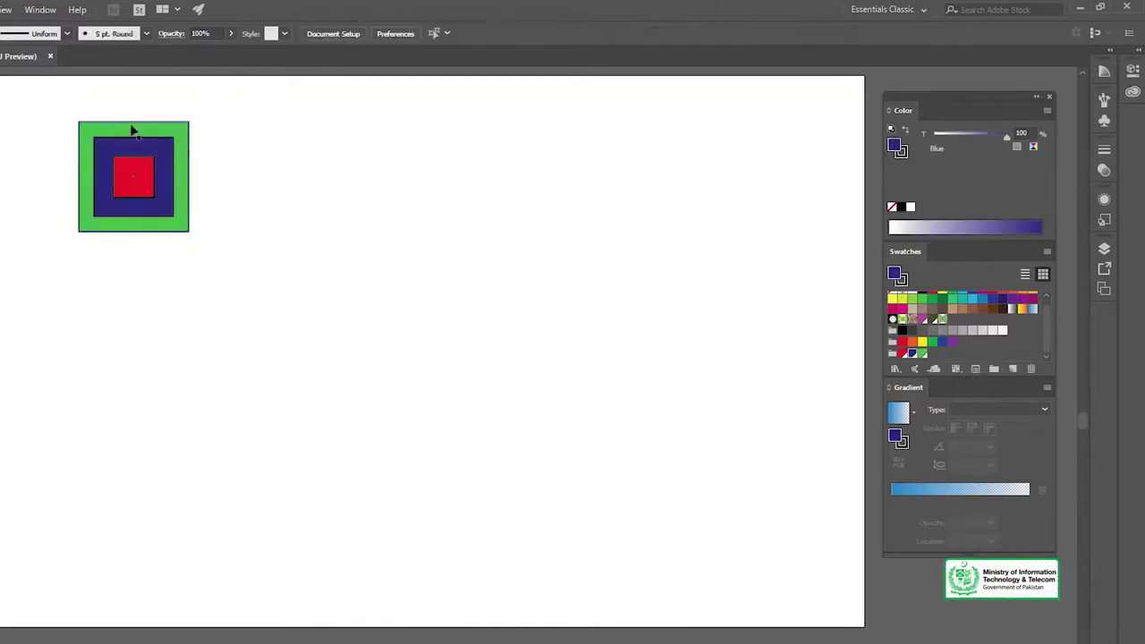
left_click(167, 208)
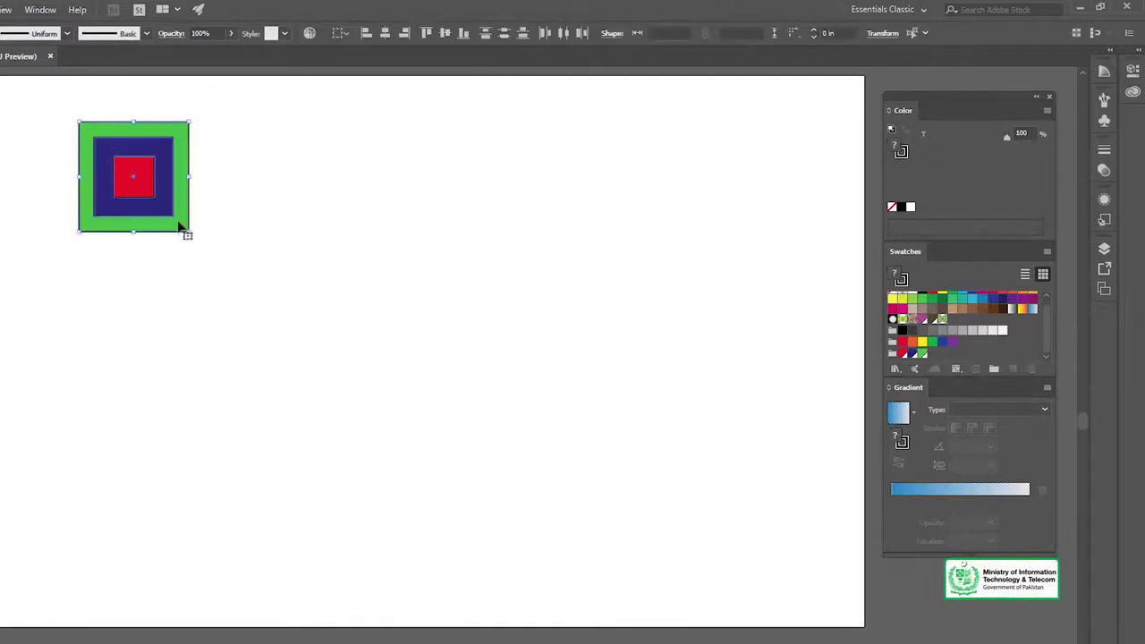
- Copy the nested squares twice down and to the right, enlarging each copy
left_click_drag(170, 214, 309, 366)
mouse_move(337, 268)
left_mouse_down()
mouse_move(365, 247)
mouse_move(356, 250)
left_mouse_up()
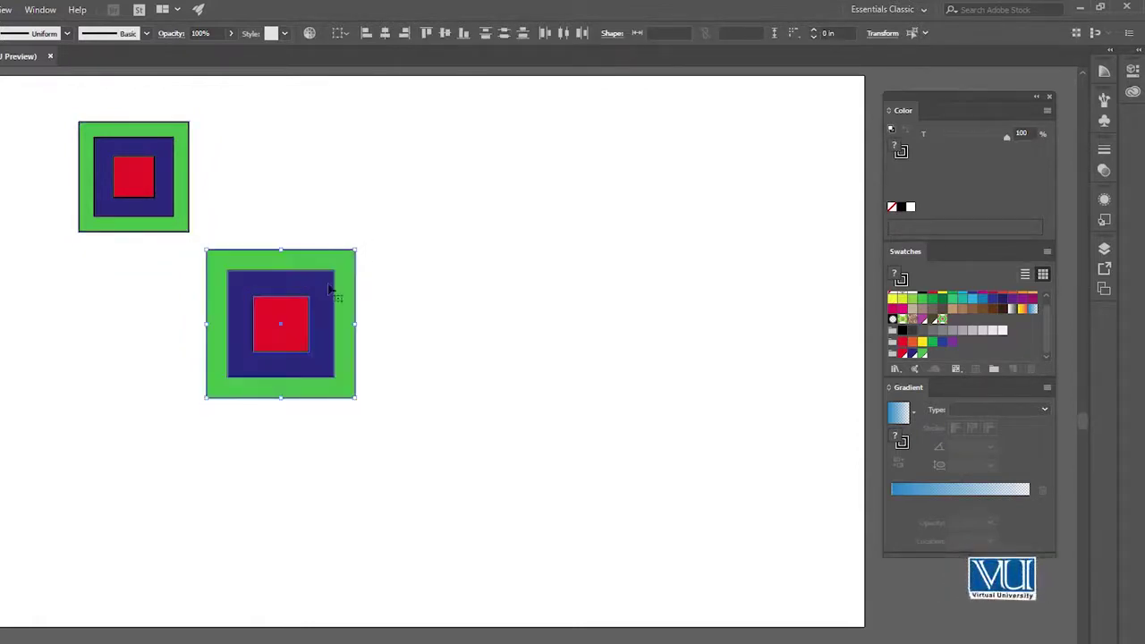
left_click_drag(313, 304, 483, 473)
left_click_drag(525, 418, 540, 399)
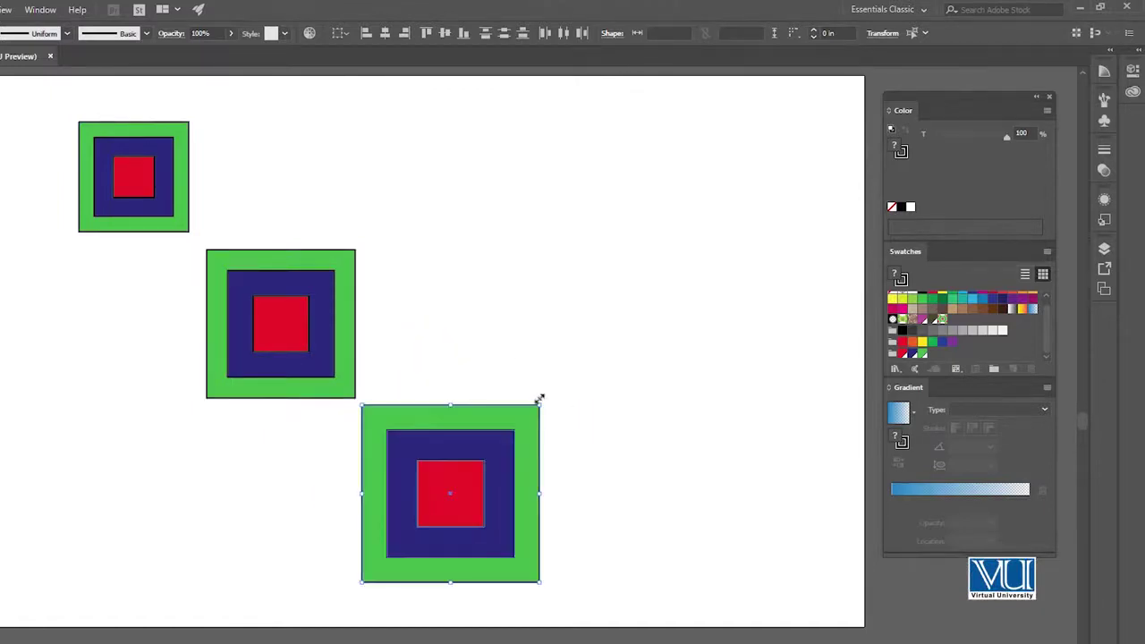
- Nudge the middle nested set up and left with the arrow keys
left_click(503, 355)
left_click(280, 356)
key("Up")
key("Up")
key("Left")
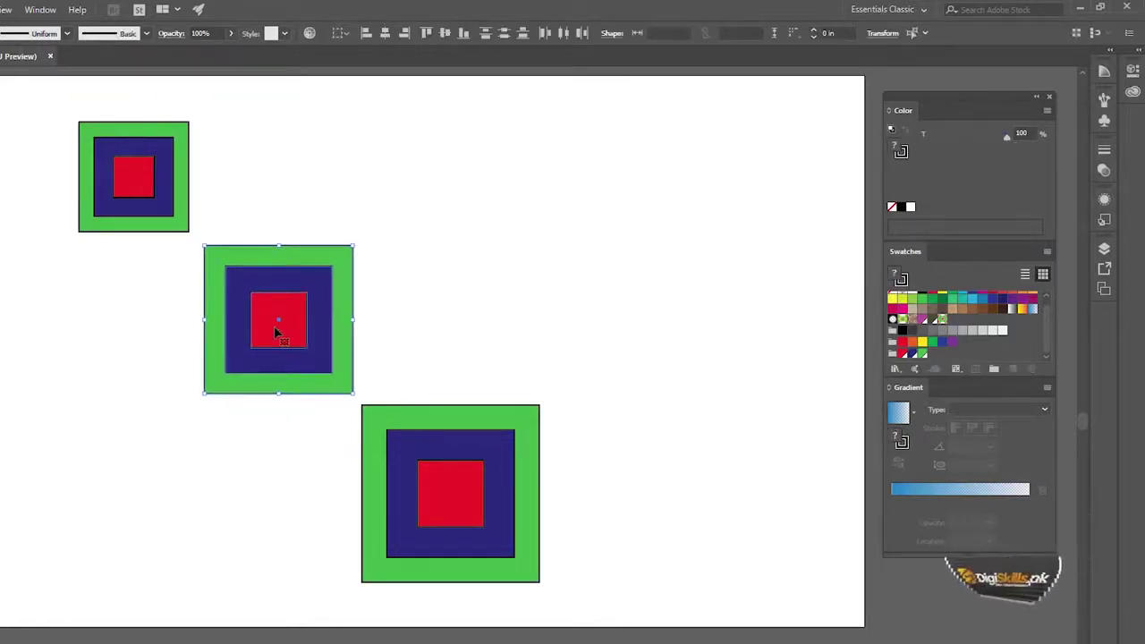
left_click(499, 319)
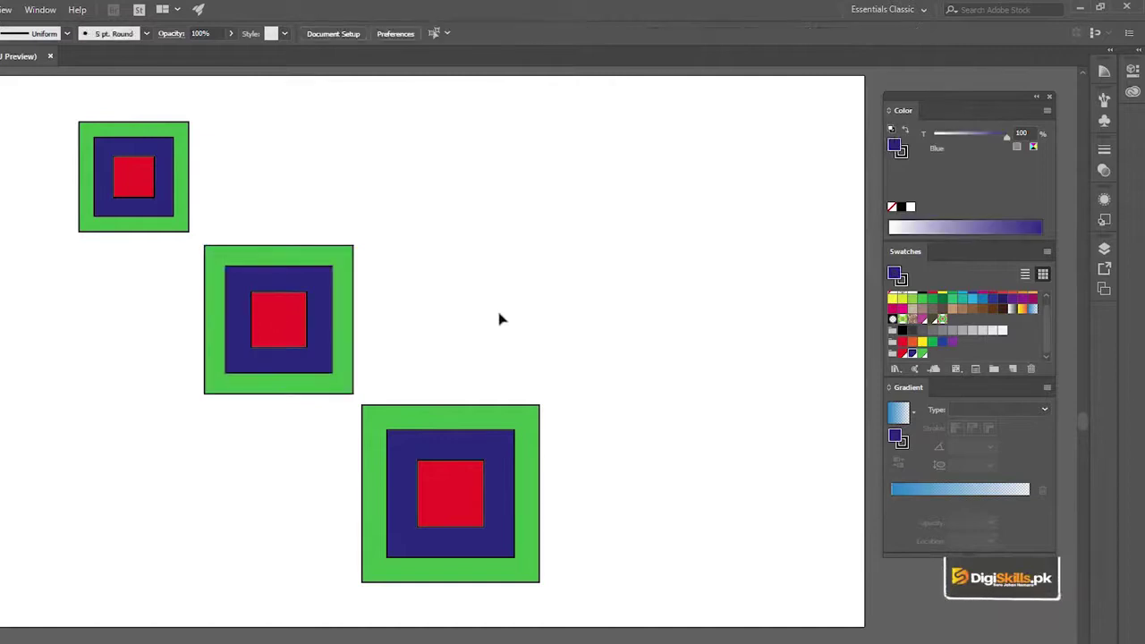
- Change the global Red swatch to CMYK 26, 44, 100, 0, turning the inner squares gold
left_click(428, 493)
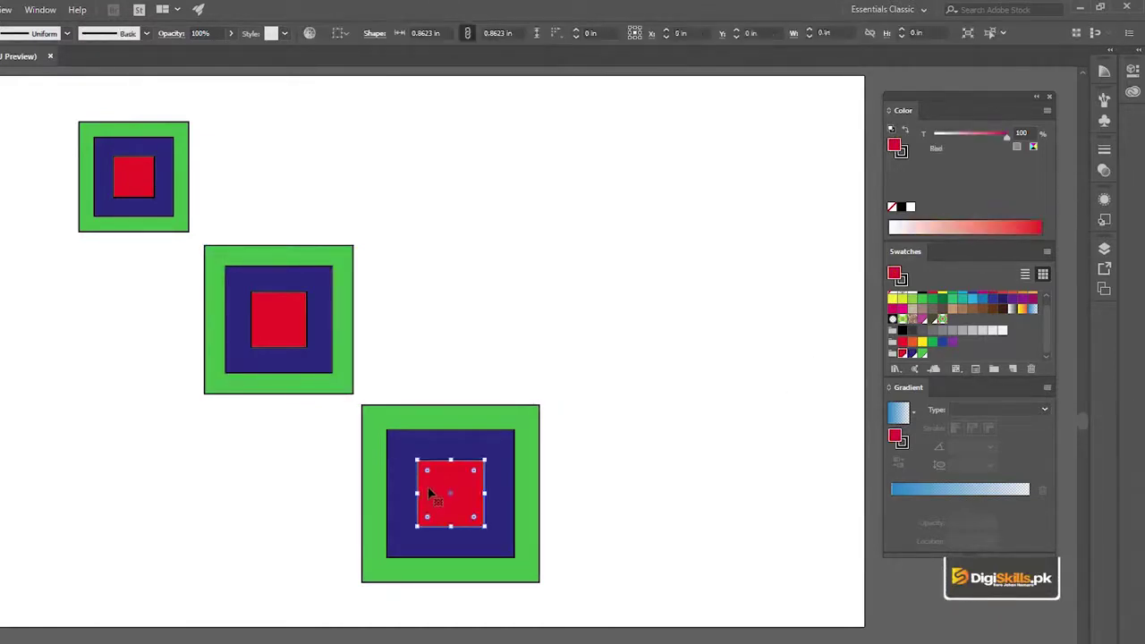
double_click(901, 354)
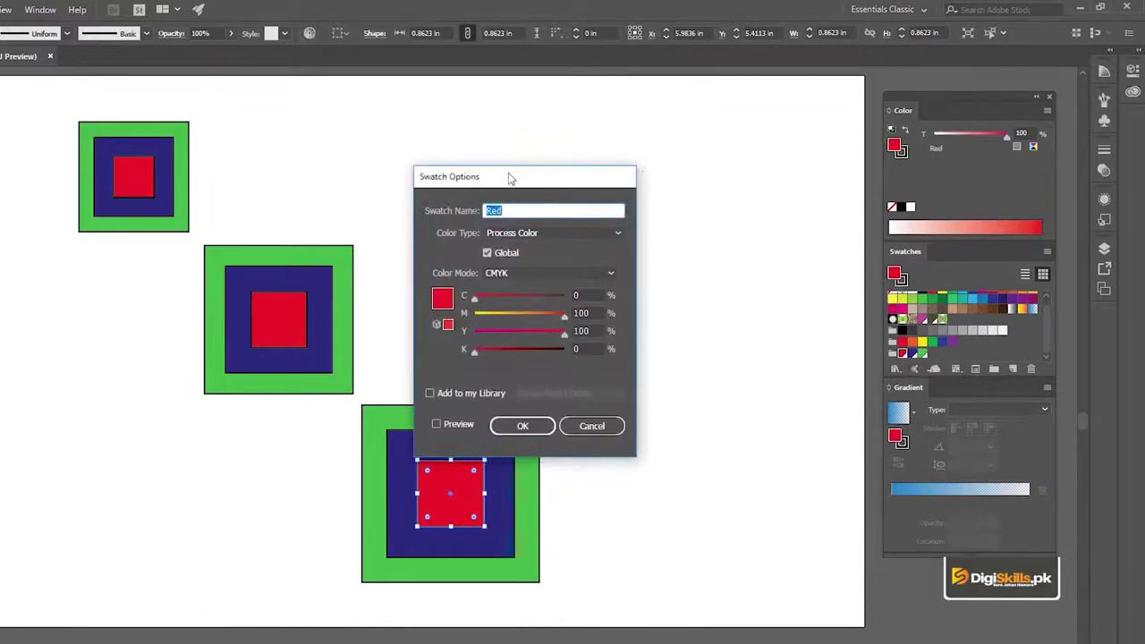
left_click_drag(506, 183, 652, 131)
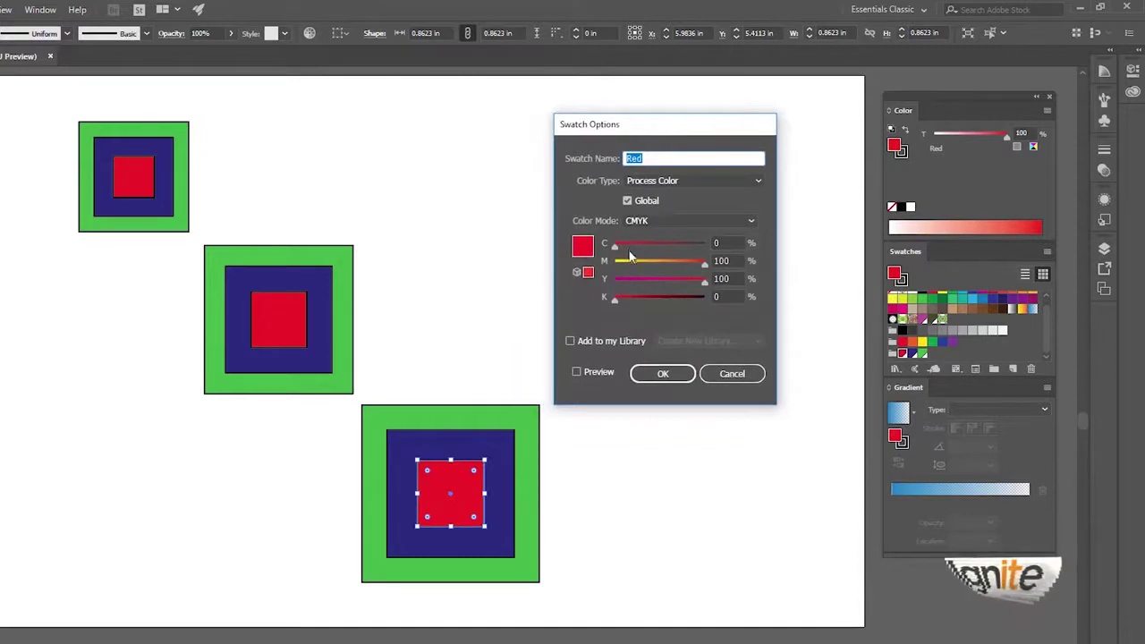
left_click(577, 372)
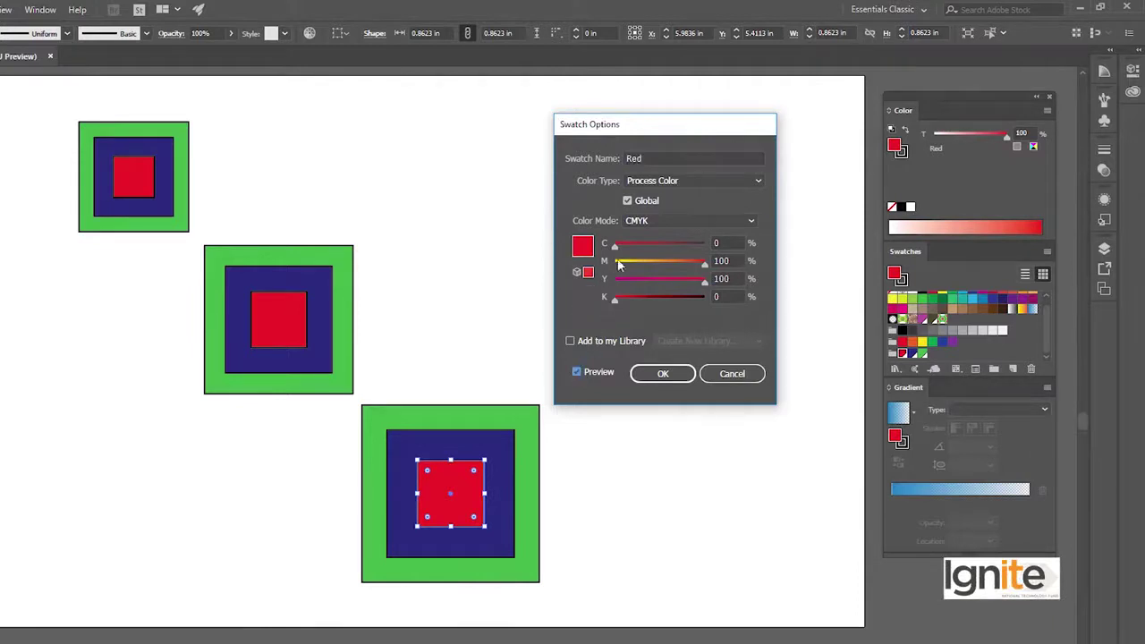
mouse_move(653, 244)
left_mouse_down()
mouse_move(703, 245)
mouse_move(638, 244)
left_mouse_up()
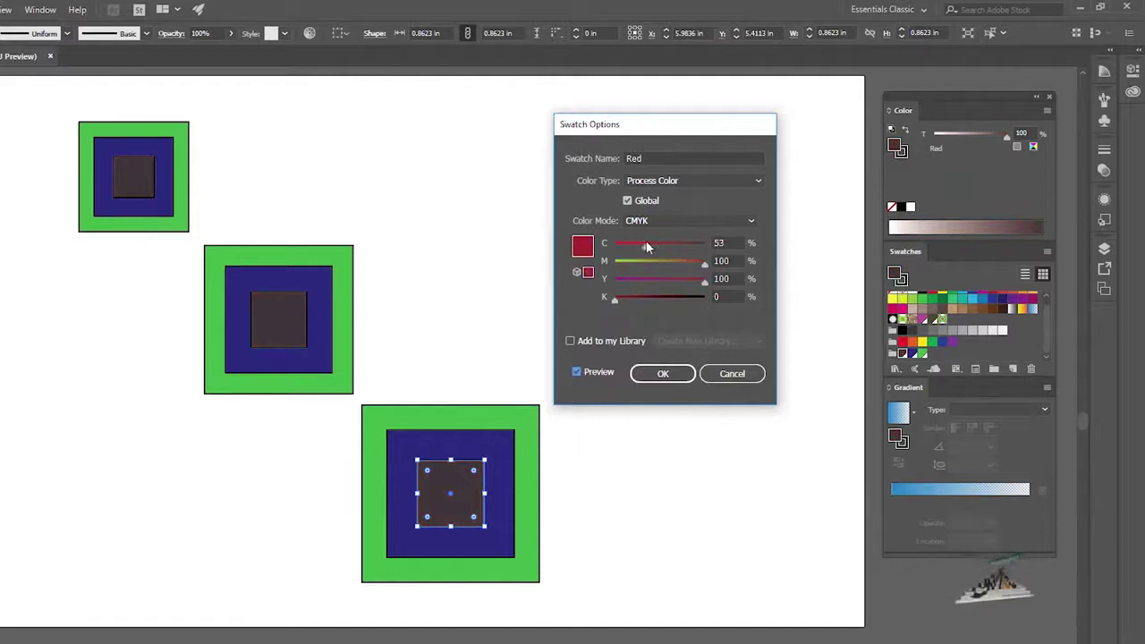
left_click_drag(704, 260, 656, 266)
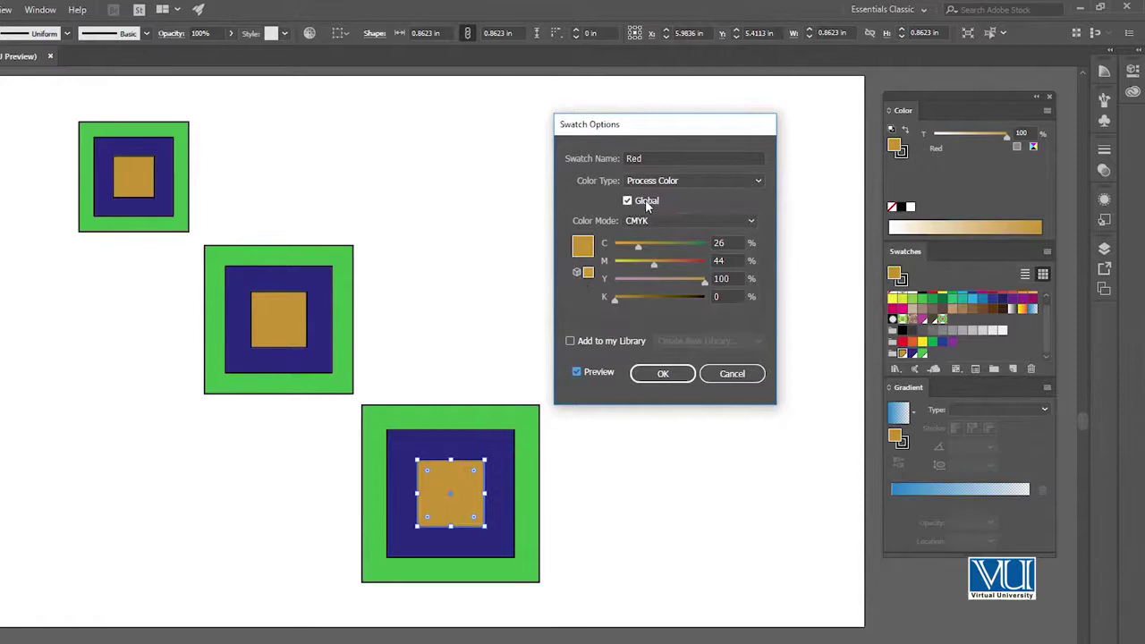
left_click(664, 374)
left_click(447, 219)
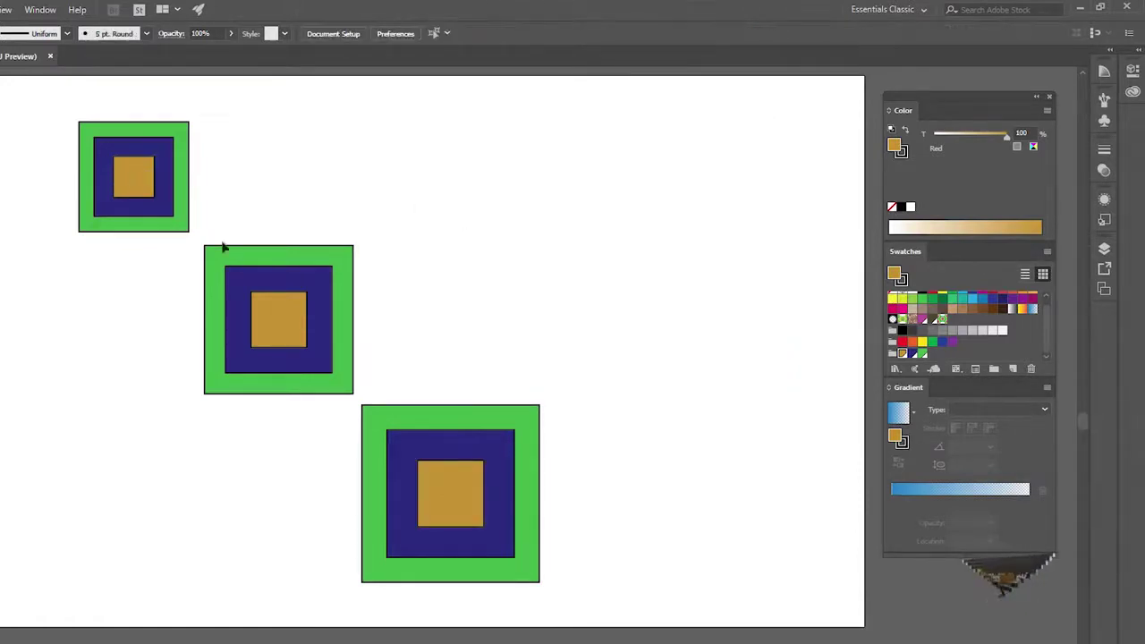
- Clear the nested squares and draw a test square on the empty artboard
key("ctrl+a")
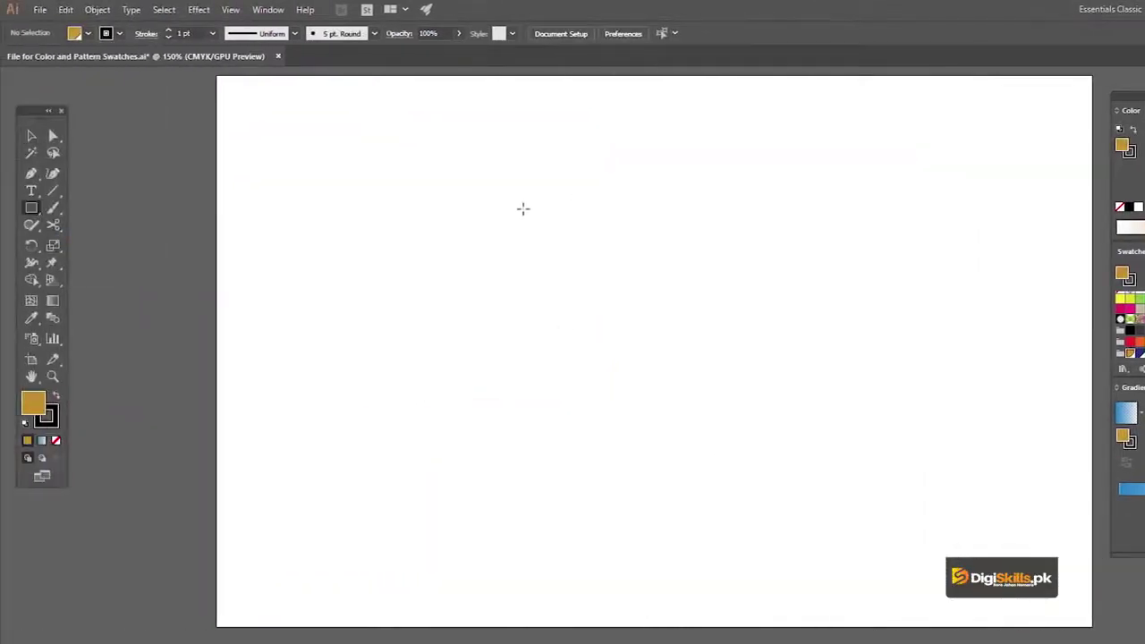
left_click_drag(523, 208, 588, 273)
key("v")
left_click_drag(549, 210, 560, 244)
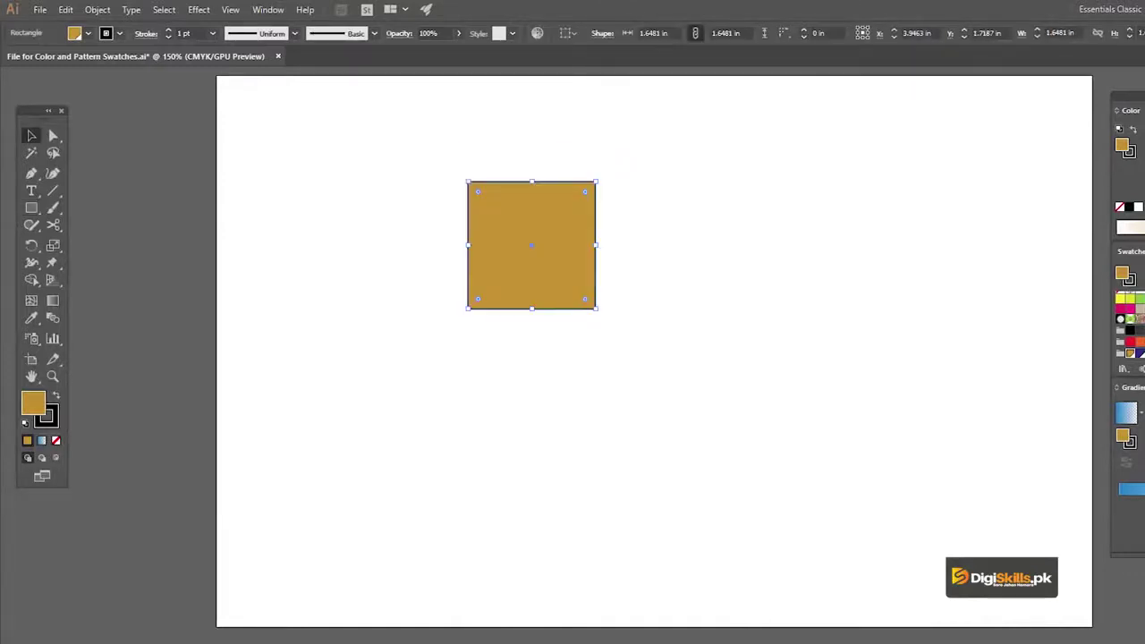
- Try grey, white-black gradient, blue gradient and brown swirl pattern fills, then remove the test square
left_click(1040, 331)
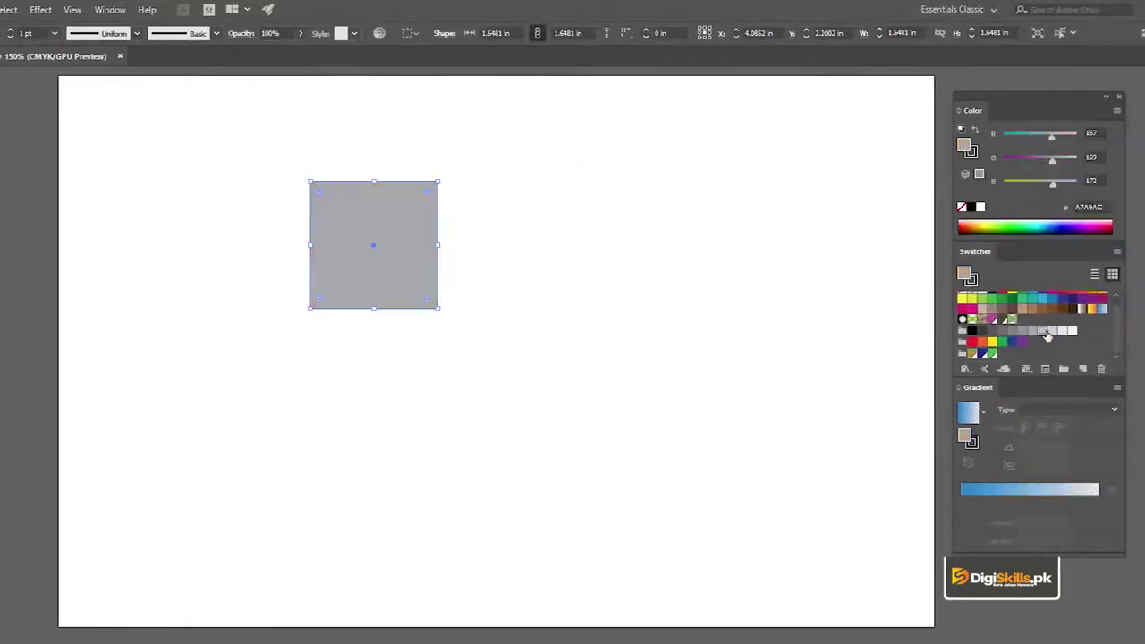
left_click(1081, 309)
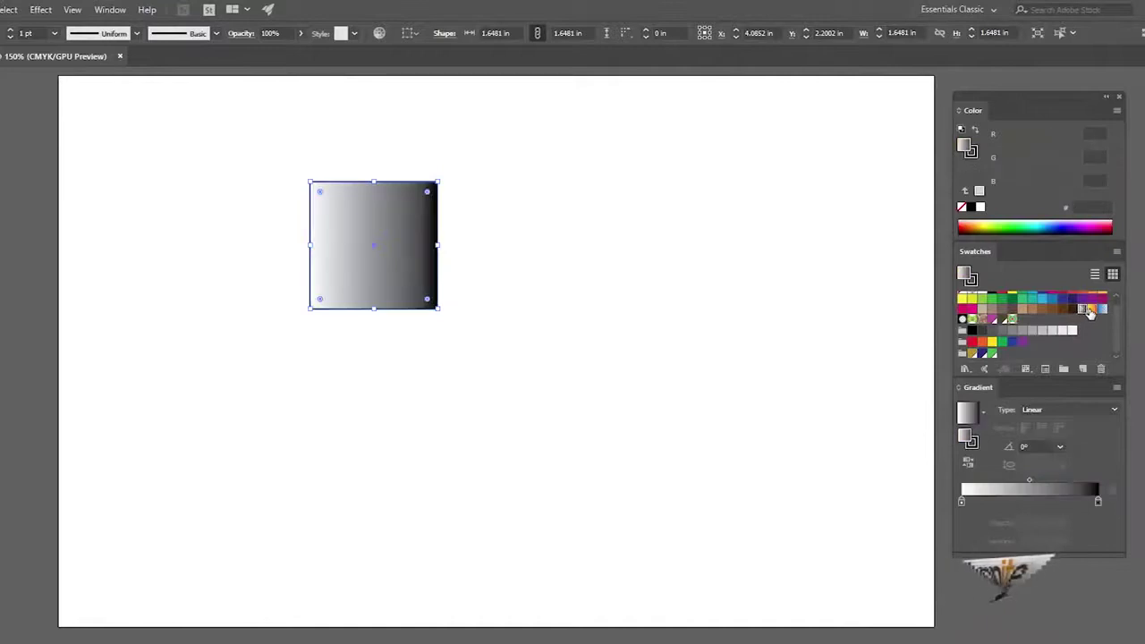
left_click(1102, 308)
left_click(683, 177)
left_click_drag(364, 238, 374, 263)
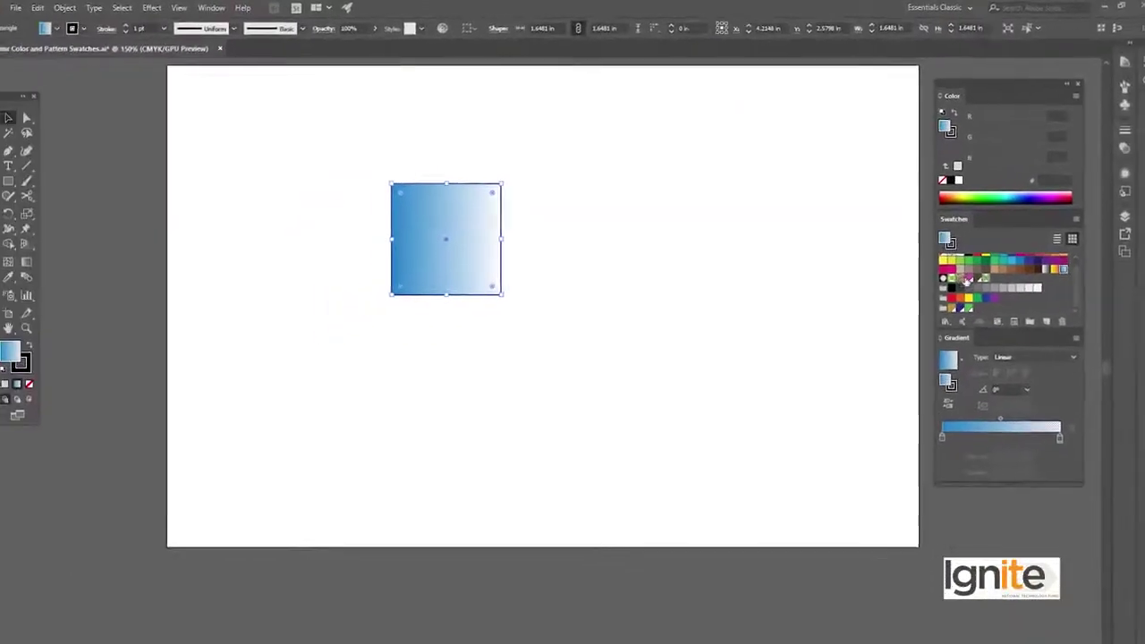
left_click(959, 275)
left_click(511, 148)
left_click(459, 209)
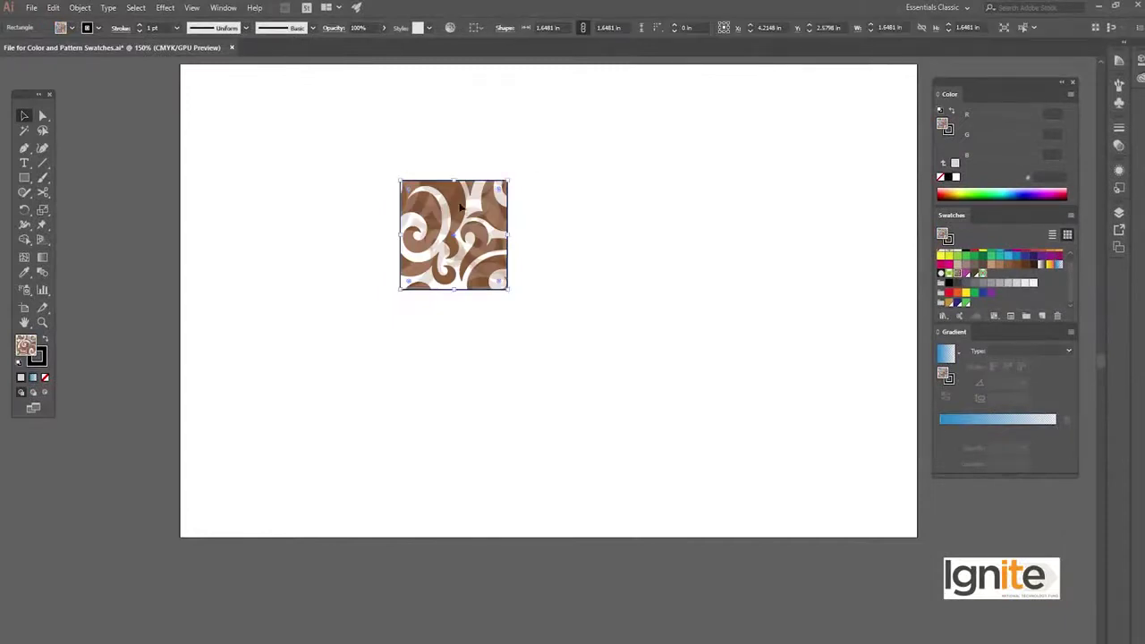
key("ctrl+shift+a")
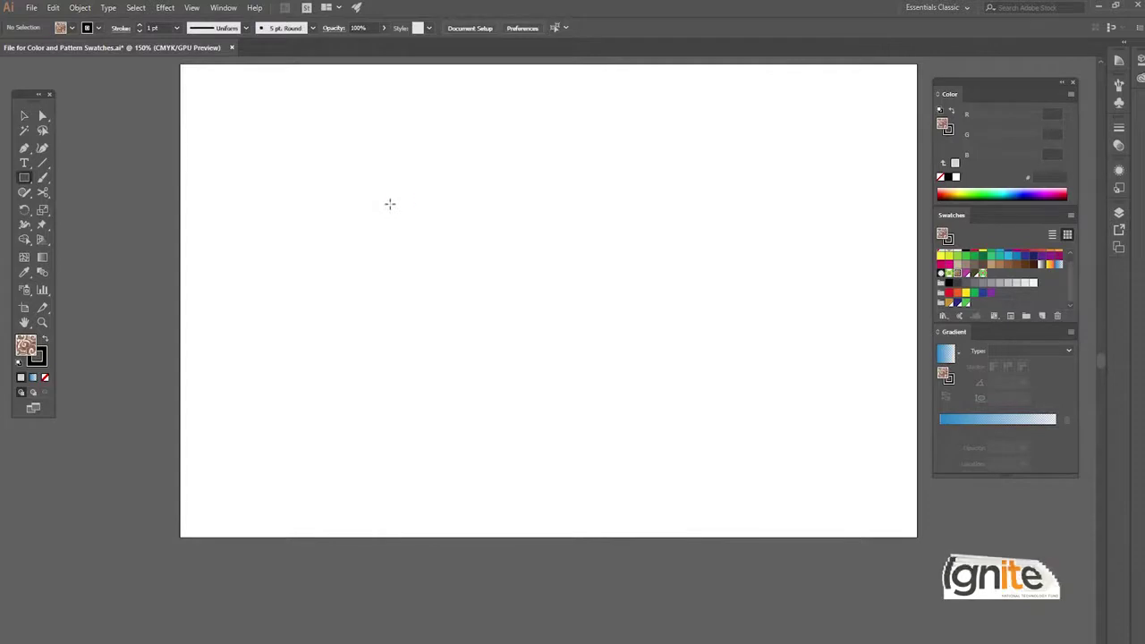
- Draw a new square, fill it blue, and zoom in on it
left_click_drag(390, 205, 433, 248)
key("v")
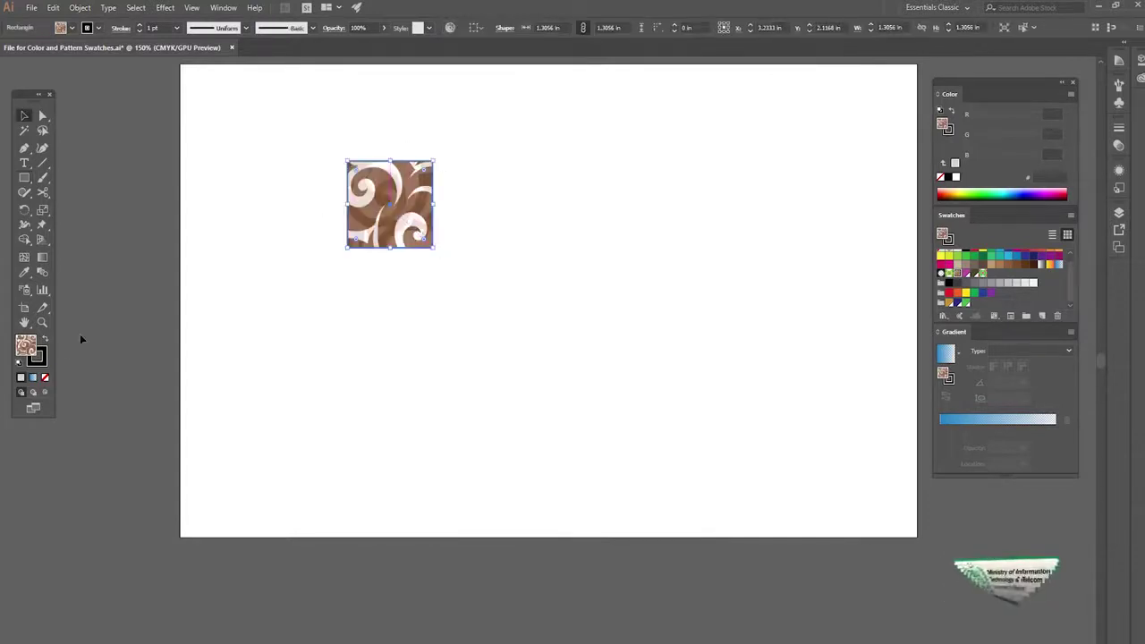
left_click(45, 377)
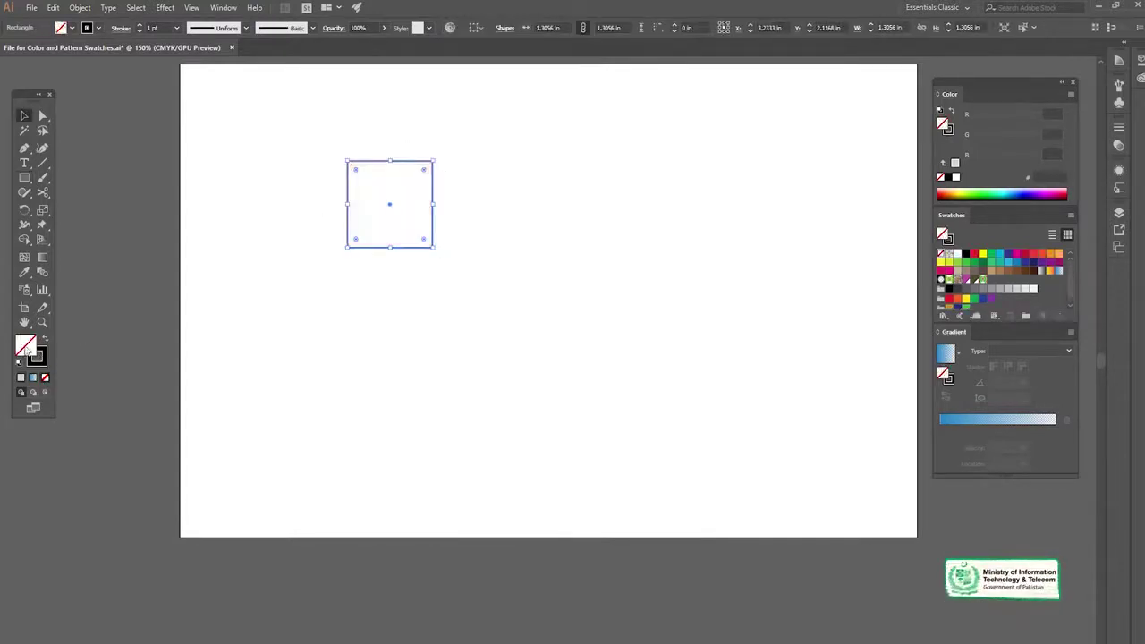
left_click(1029, 193)
left_click(437, 182)
key("z")
left_click(417, 215)
key("v")
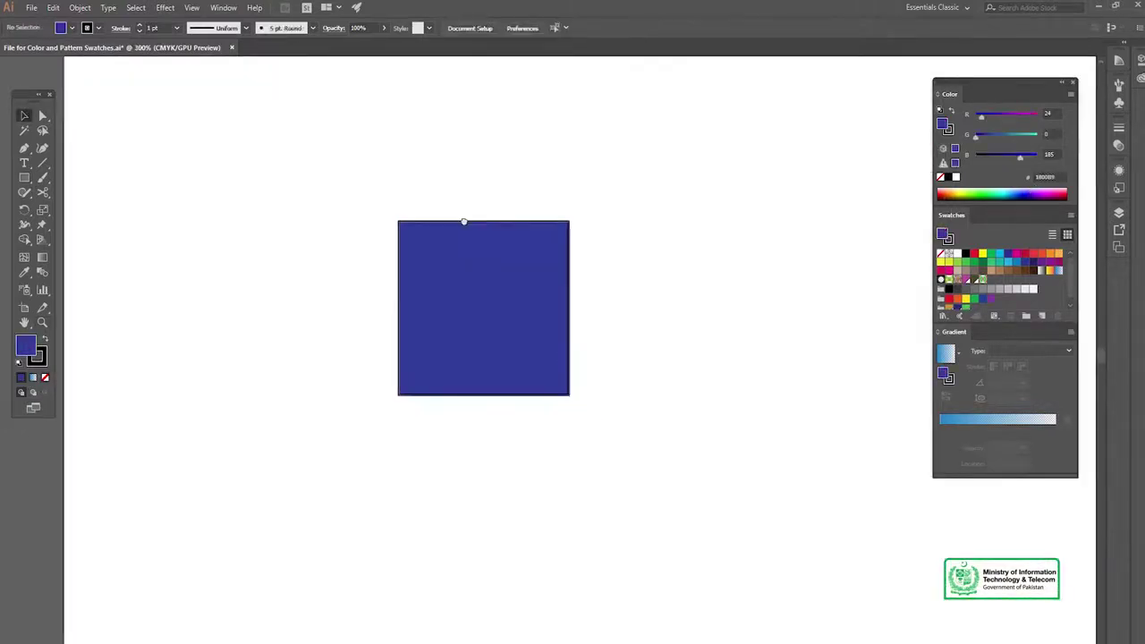
left_click(380, 190)
- Draw a hexagon with the Polygon tool inside the square and fill it green
left_click(24, 177)
left_click(76, 223)
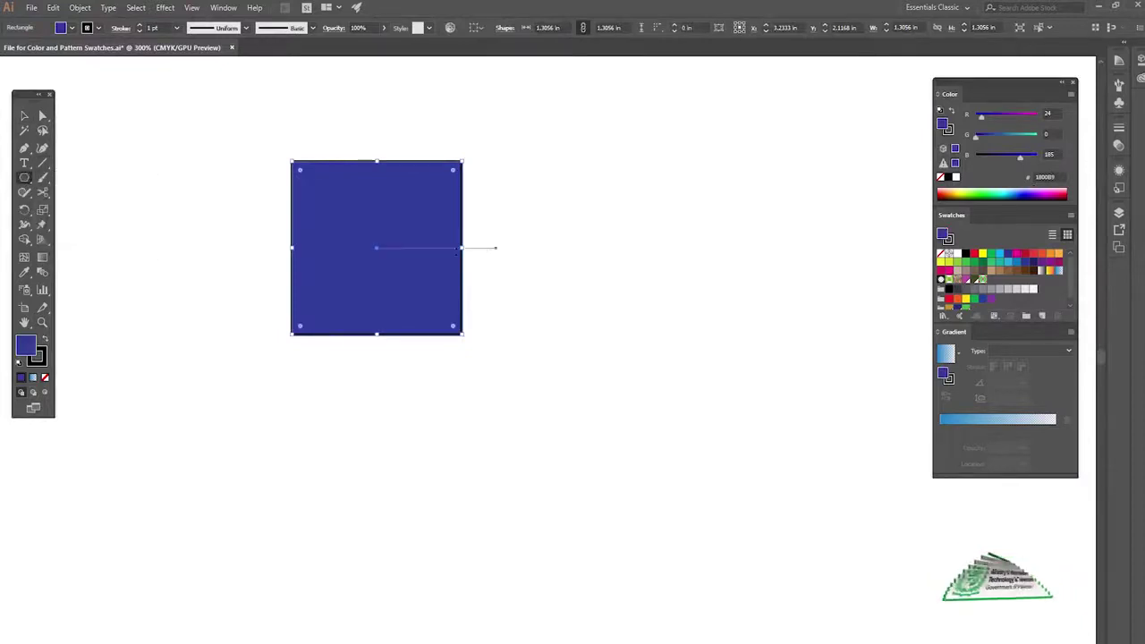
left_click_drag(376, 248, 438, 249)
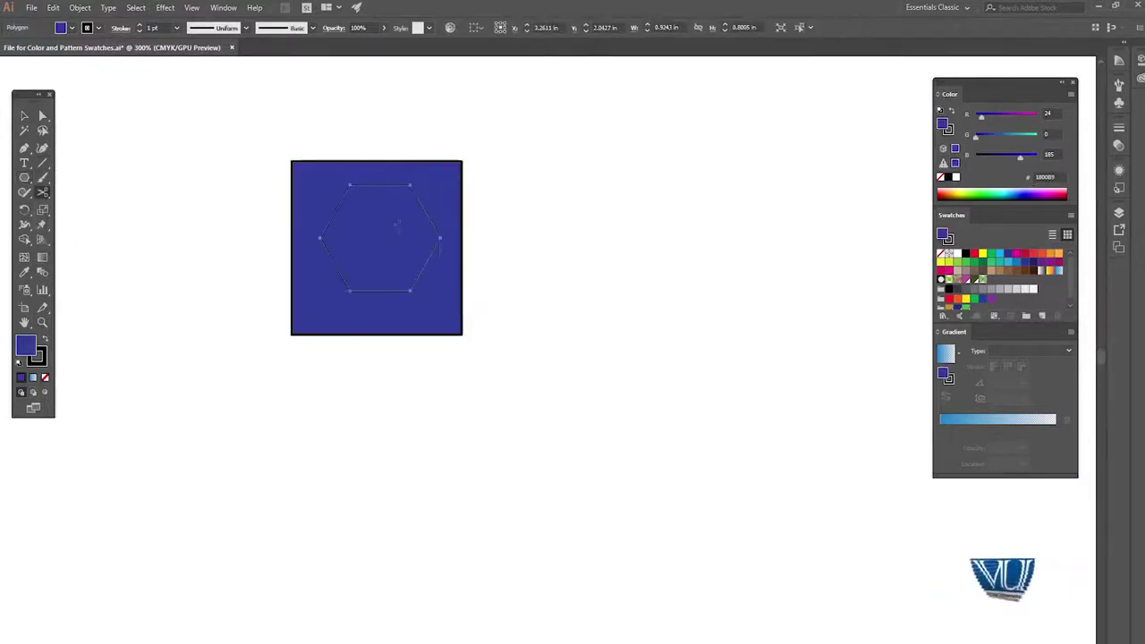
key("v")
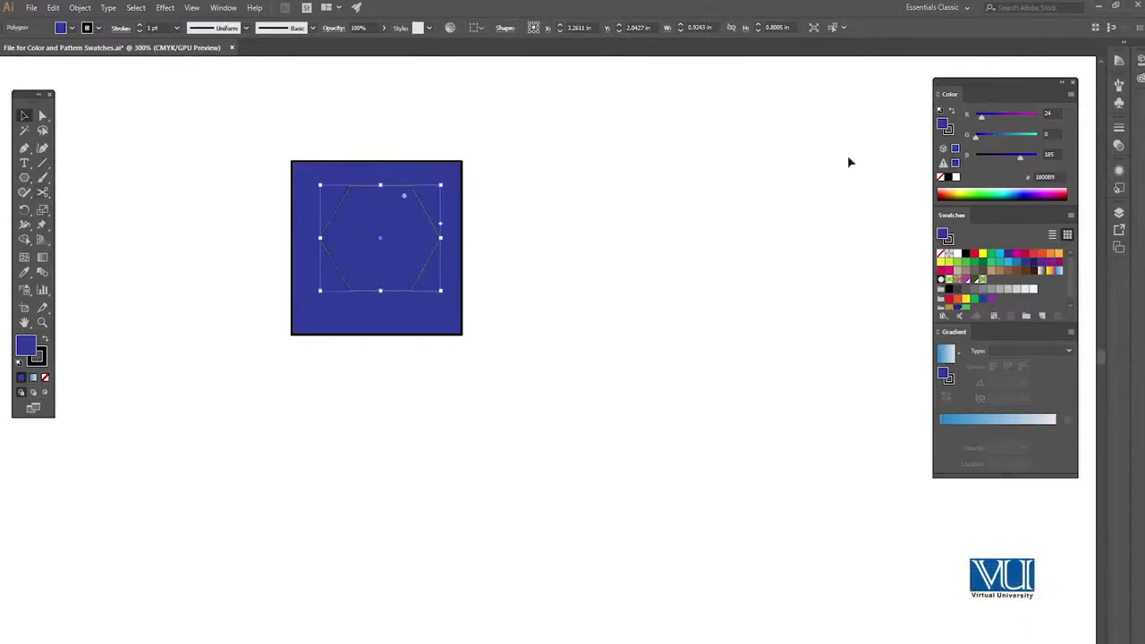
left_click(980, 194)
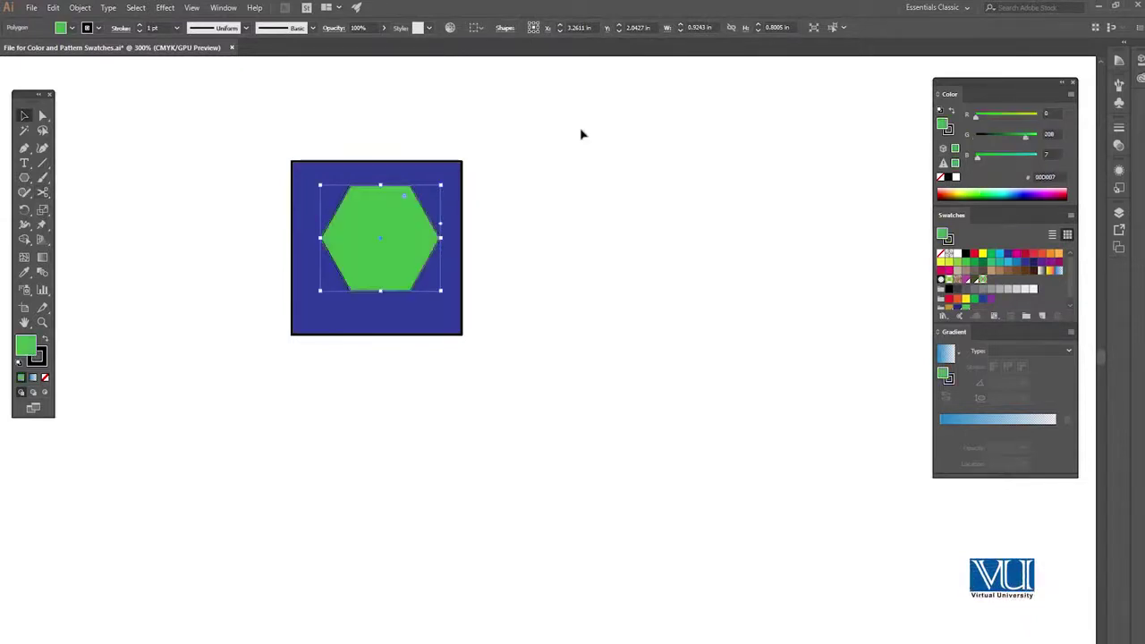
left_click_drag(390, 215, 390, 230)
- Centre the hexagon on the blue square, then scale both down together
left_click(391, 173, "shift")
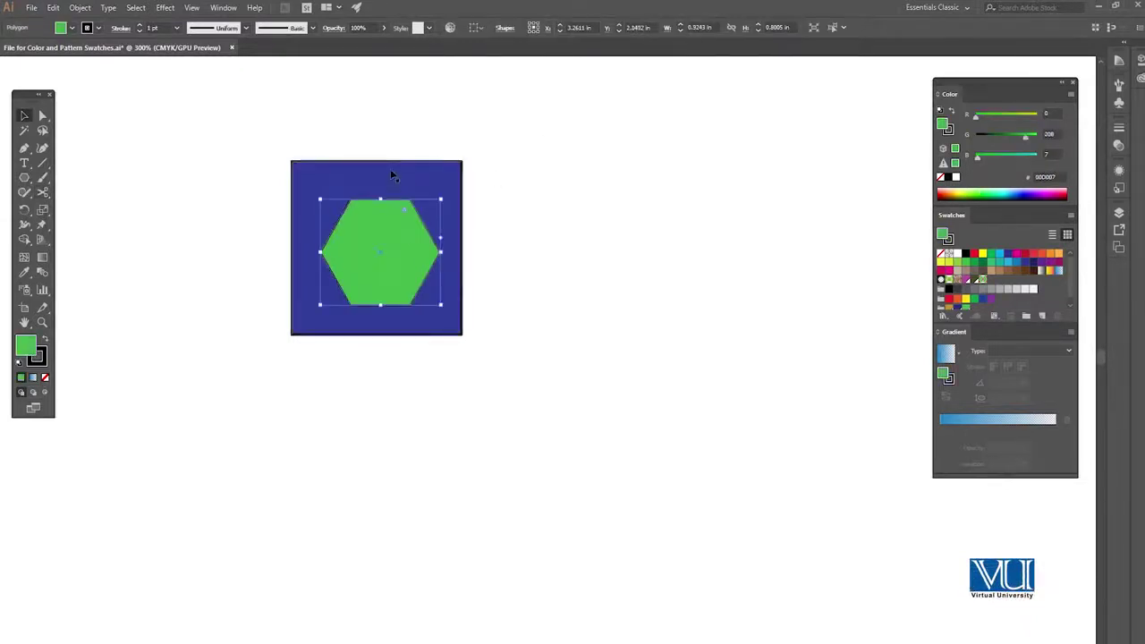
left_click(561, 29)
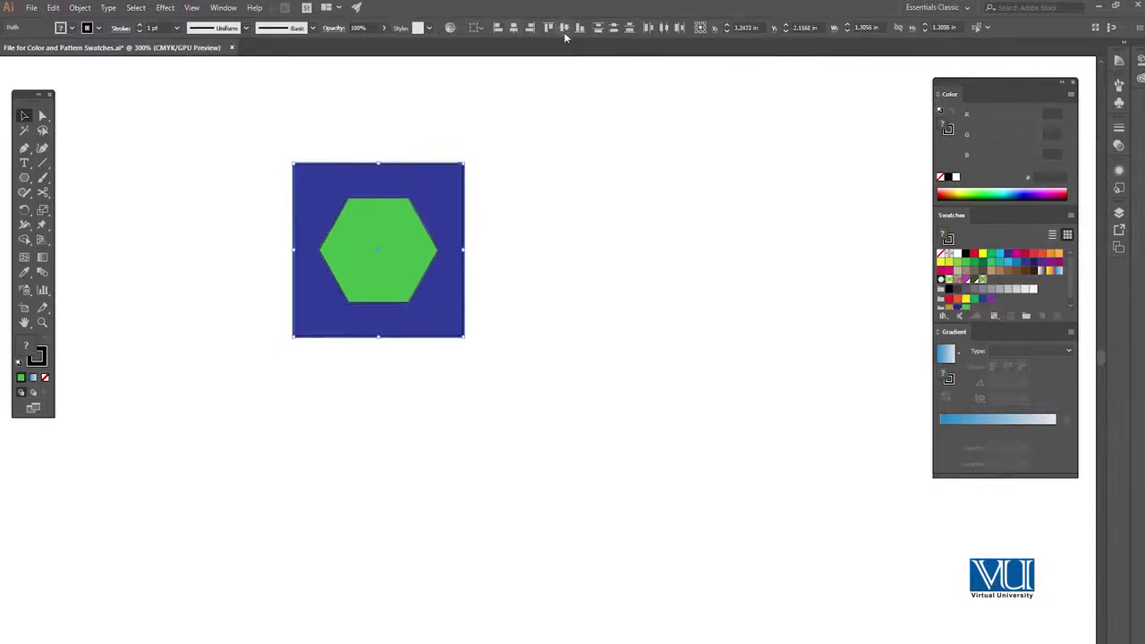
left_click(399, 148)
left_click_drag(318, 149, 488, 367)
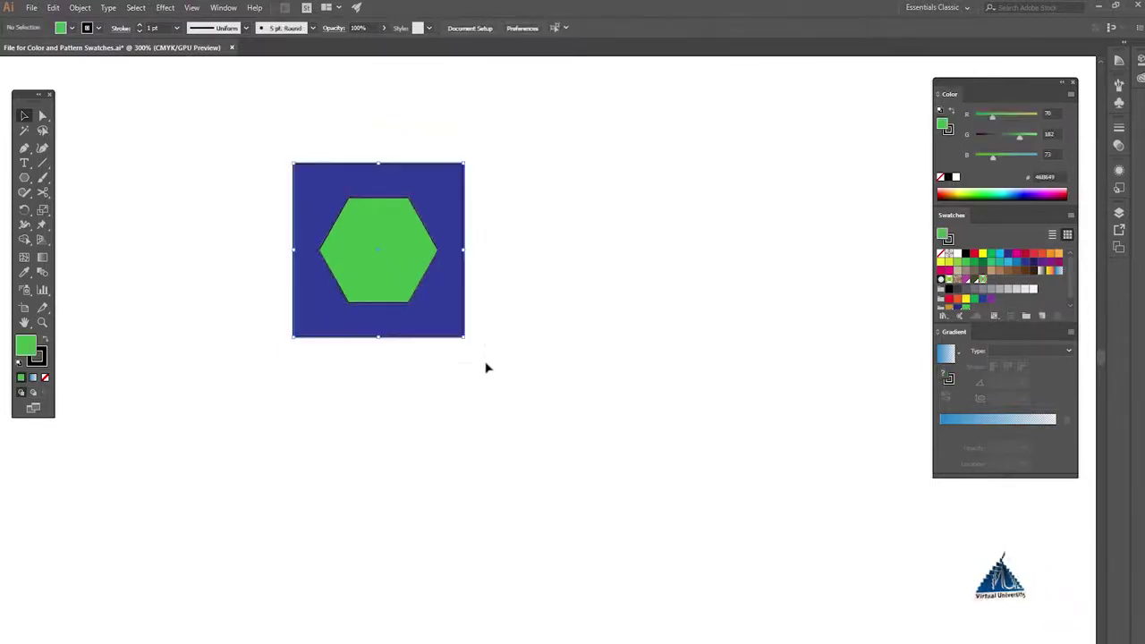
left_click_drag(464, 163, 395, 232)
- Drag the small square-and-hexagon tile into the Swatches panel as a new pattern swatch
left_click(421, 242)
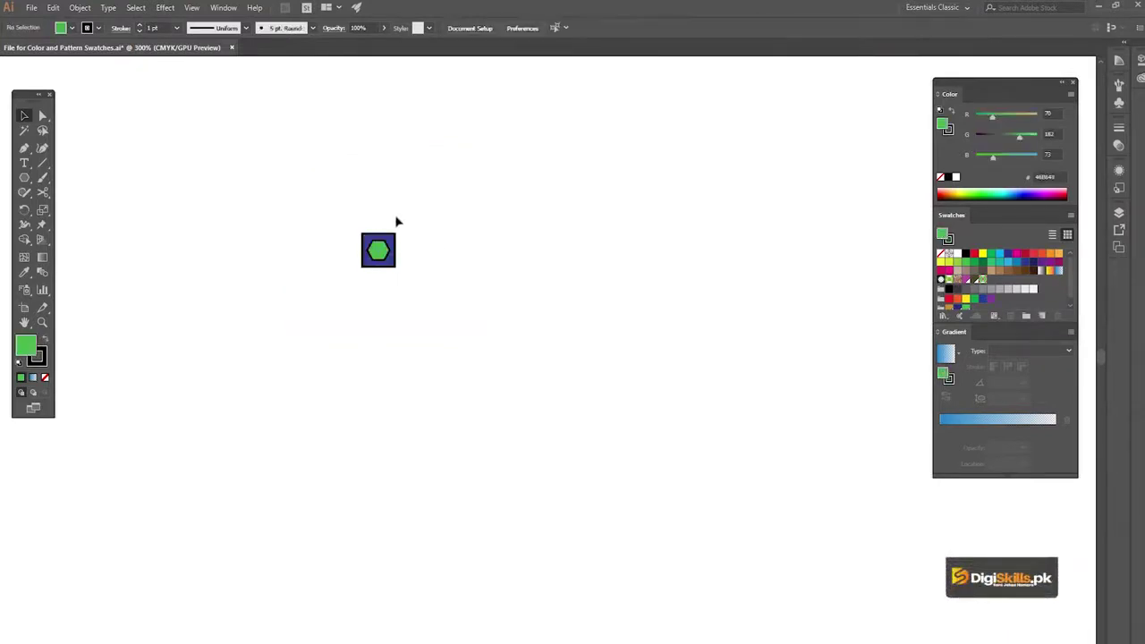
left_click(387, 252)
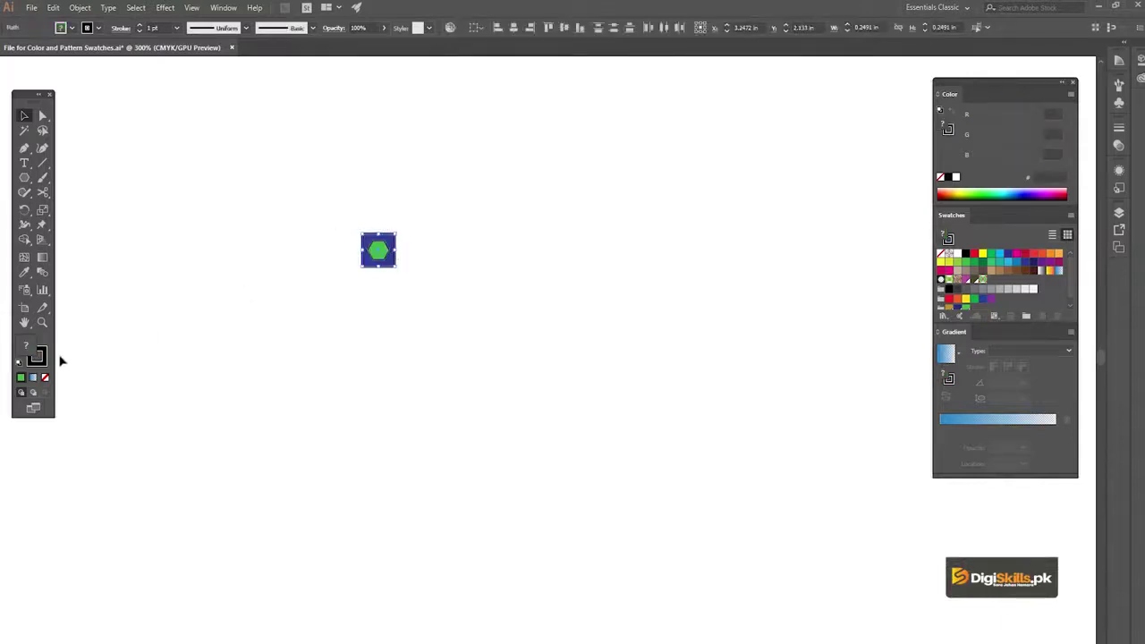
left_click_drag(379, 250, 1020, 293)
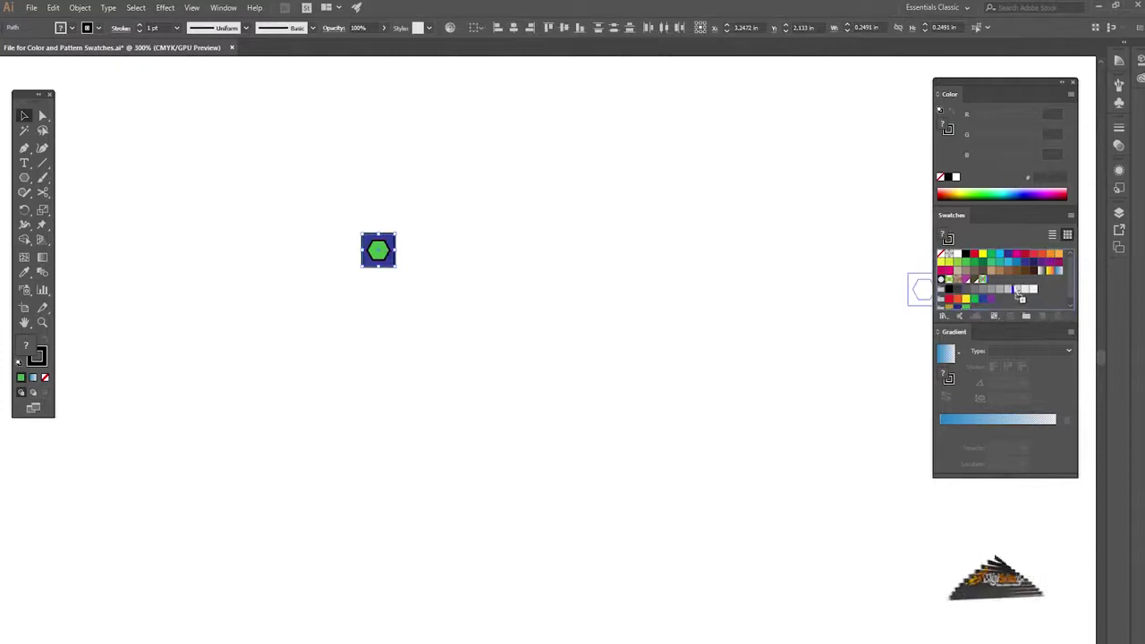
left_click_drag(1020, 293, 1017, 285)
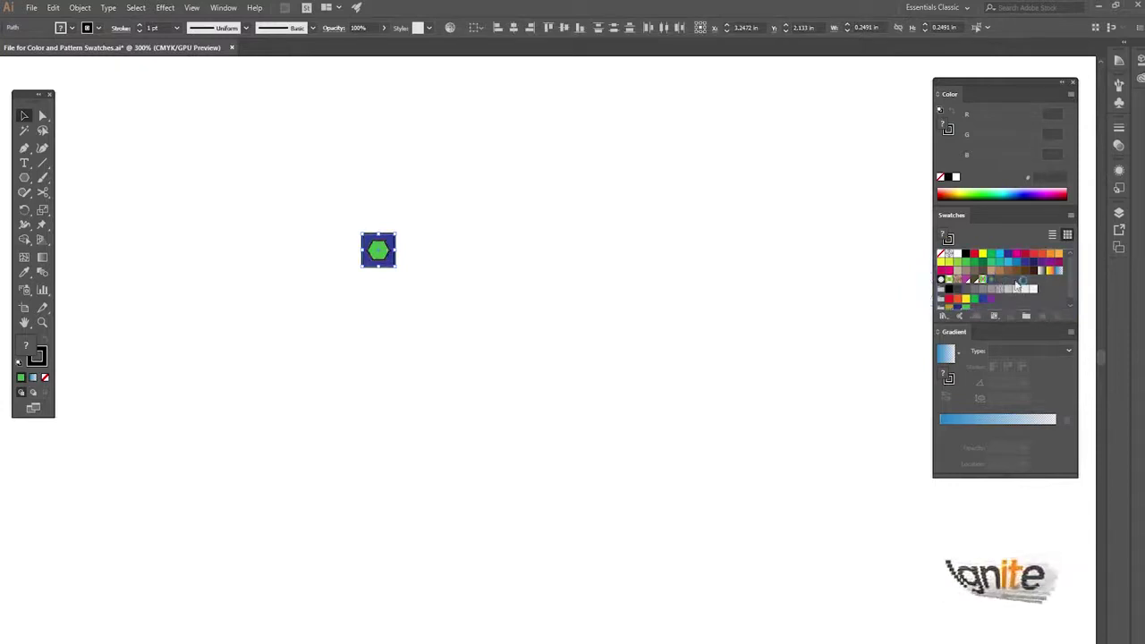
- Draw a 1.35-inch square to the right of the tile
left_click(419, 182)
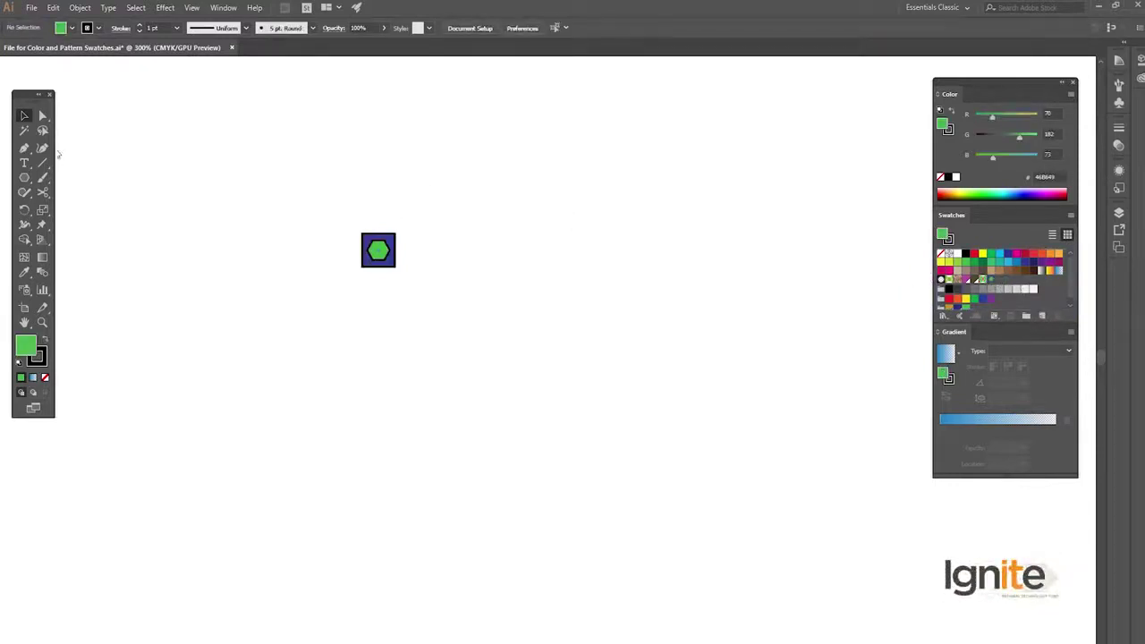
left_click_drag(24, 178, 63, 182)
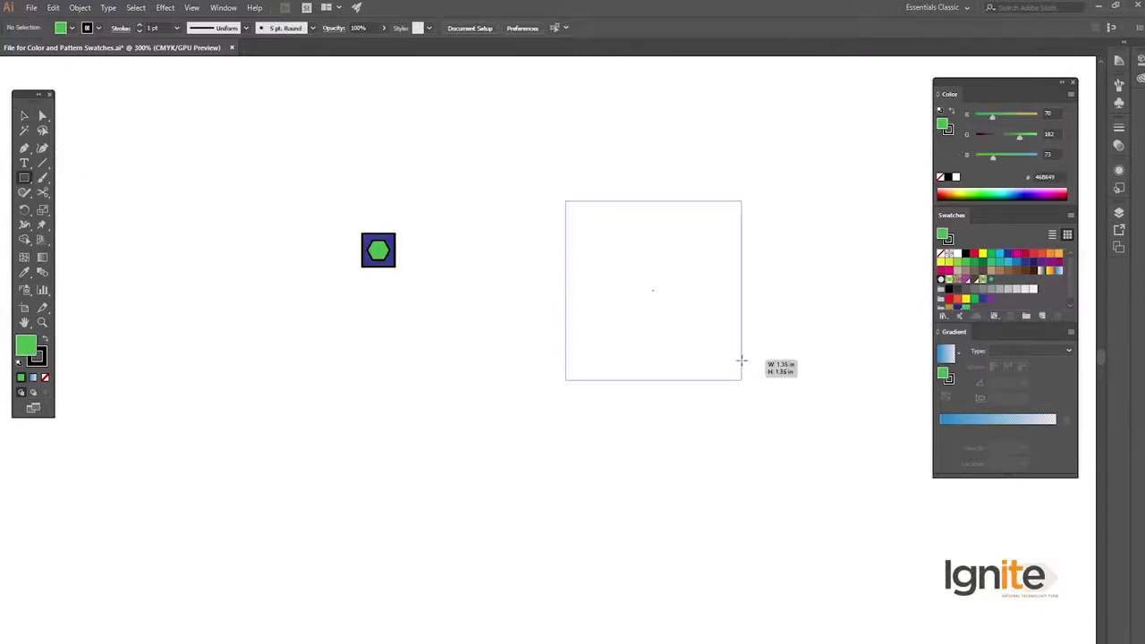
left_click_drag(741, 360, 742, 362)
- Apply the New Pattern Swatch 7 hexagon pattern to the large square and zoom in to inspect it
key("v")
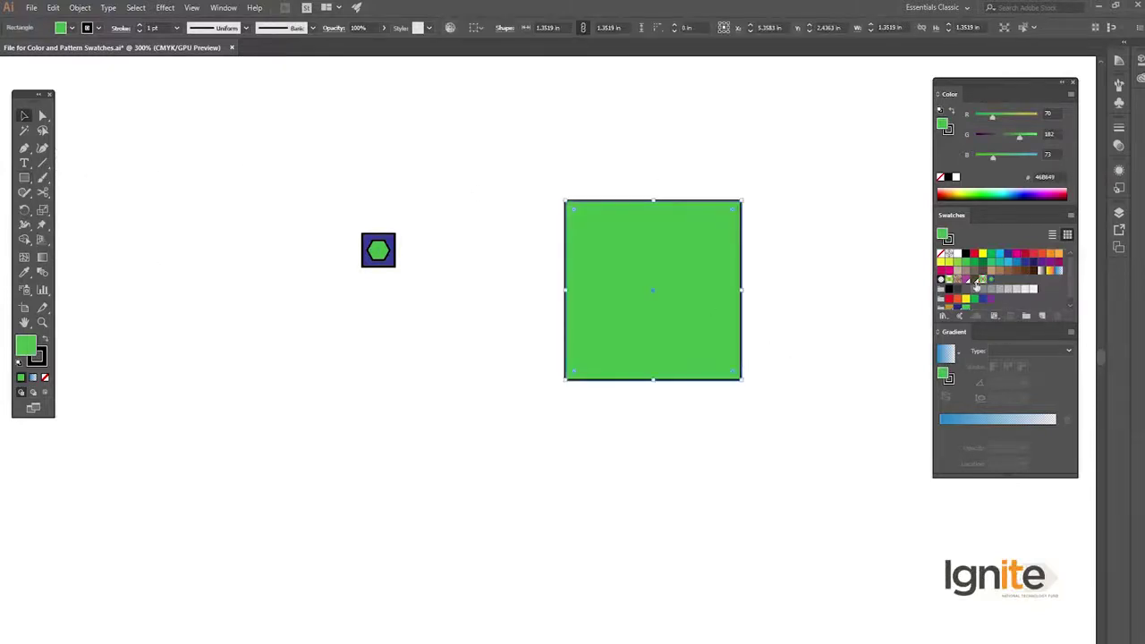
left_click(990, 281)
left_click(696, 145)
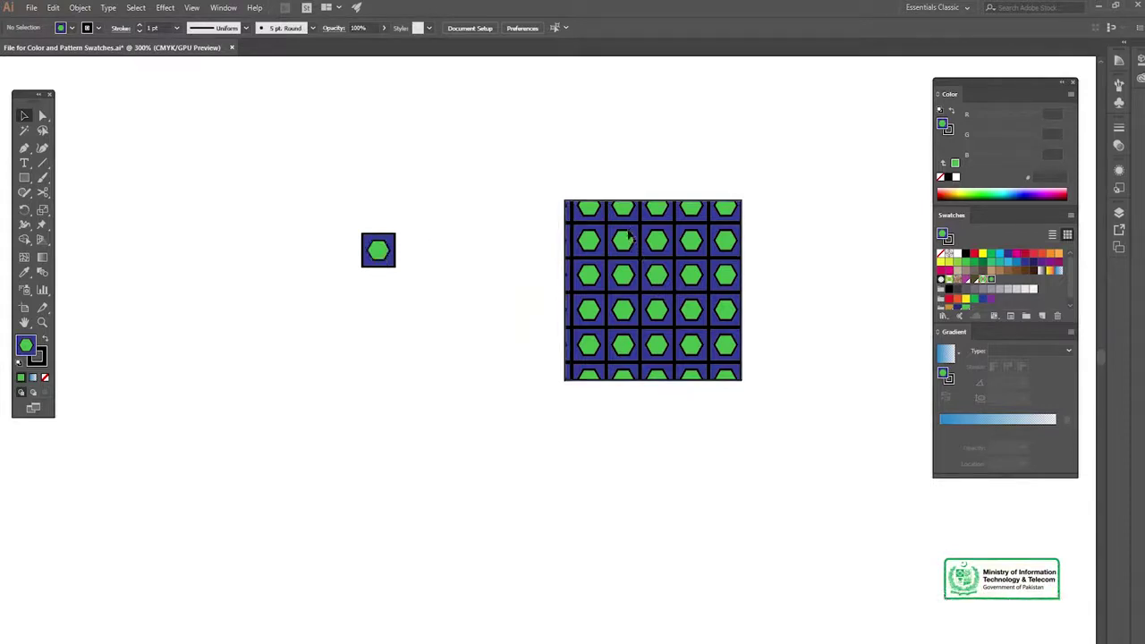
key("z")
left_click(680, 301)
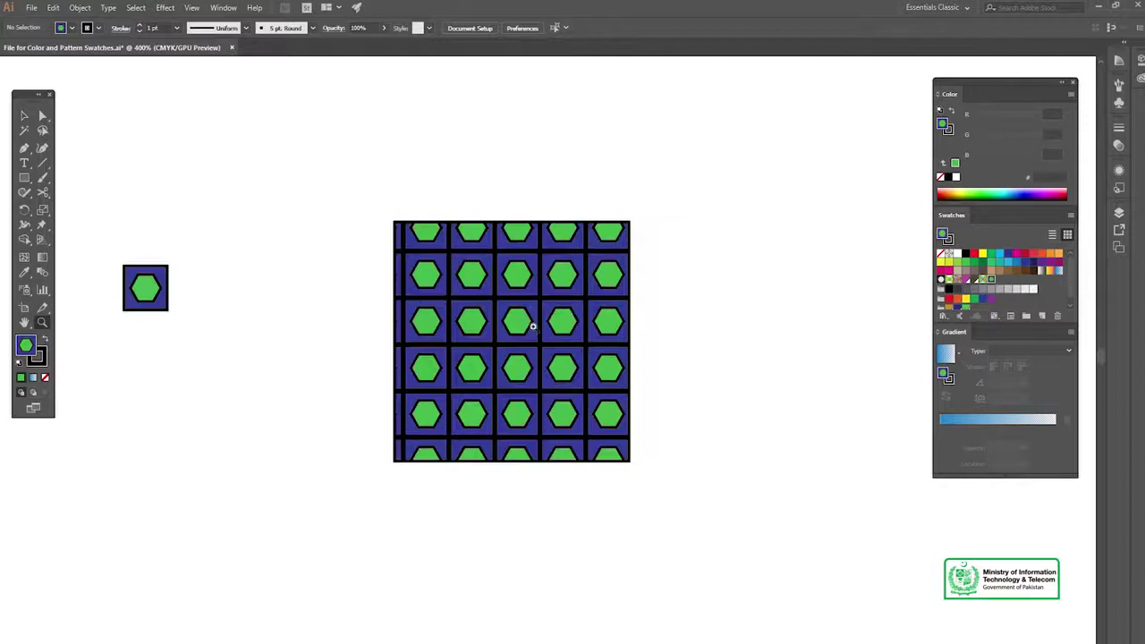
left_click(533, 328)
left_click(562, 322, "alt")
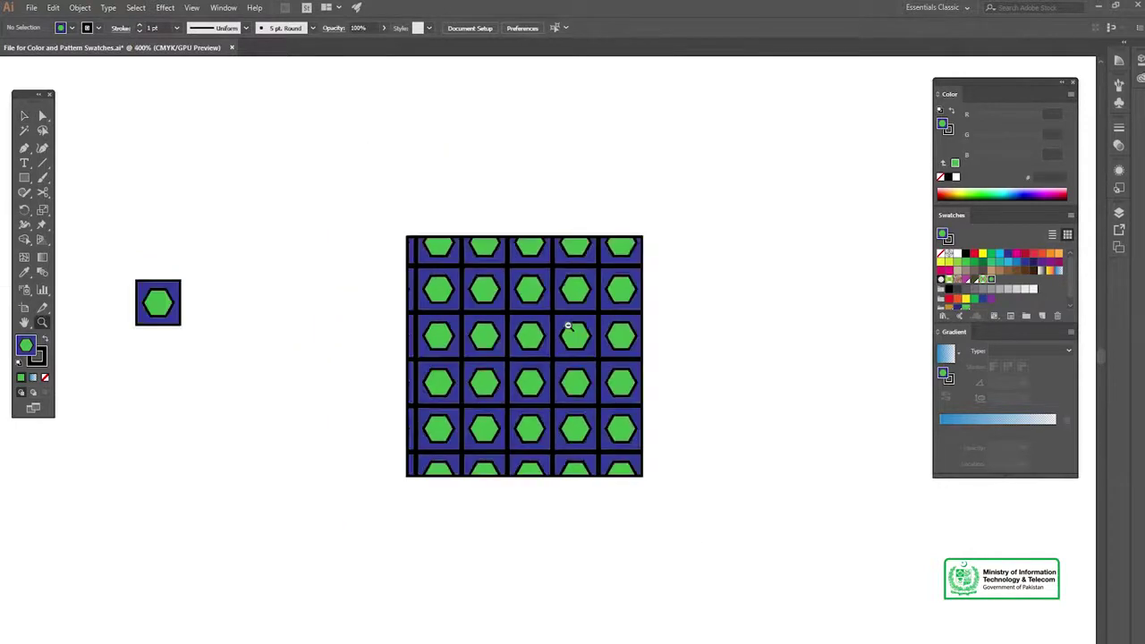
key("v")
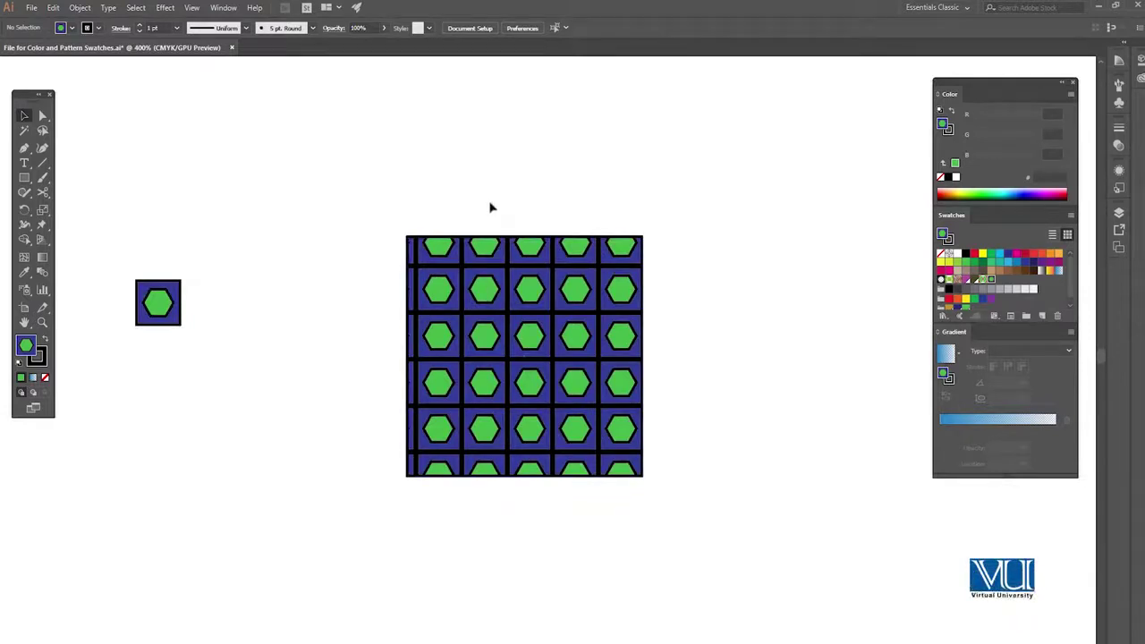
left_click(547, 285)
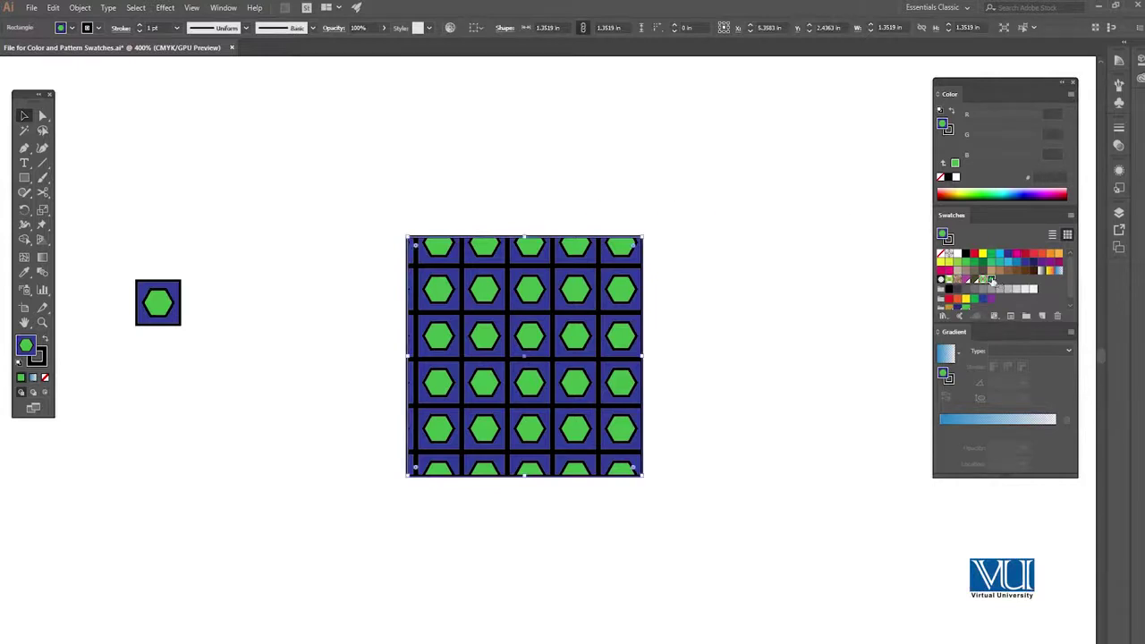
- Edit the hexagon pattern, trying Grid and Brick by Column before settling on Brick by Row
double_click(991, 281)
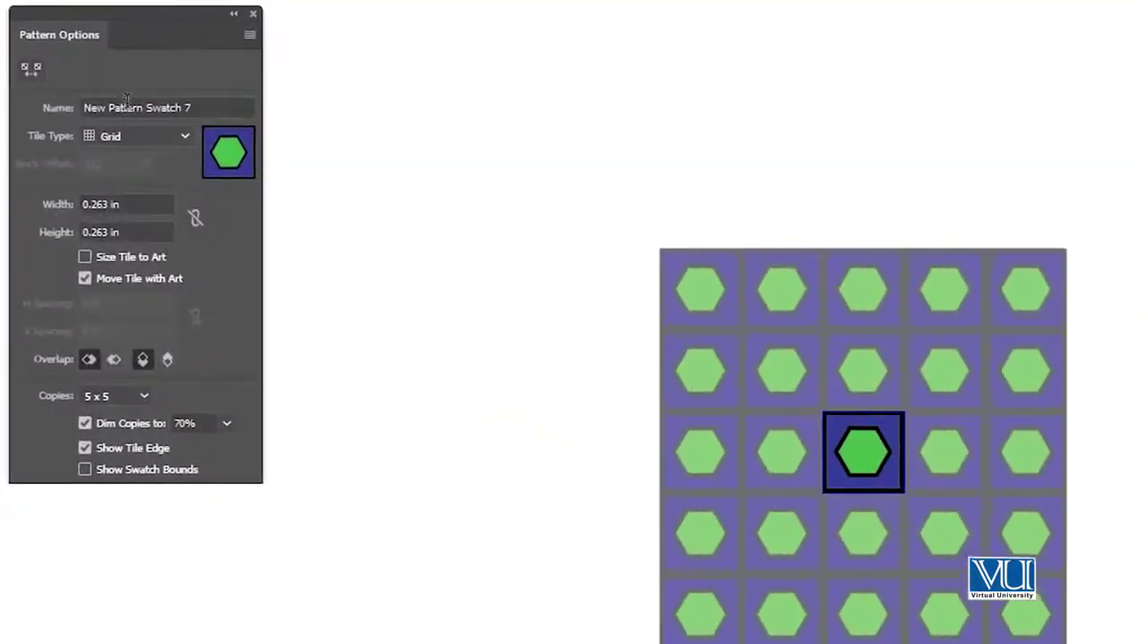
left_click(155, 135)
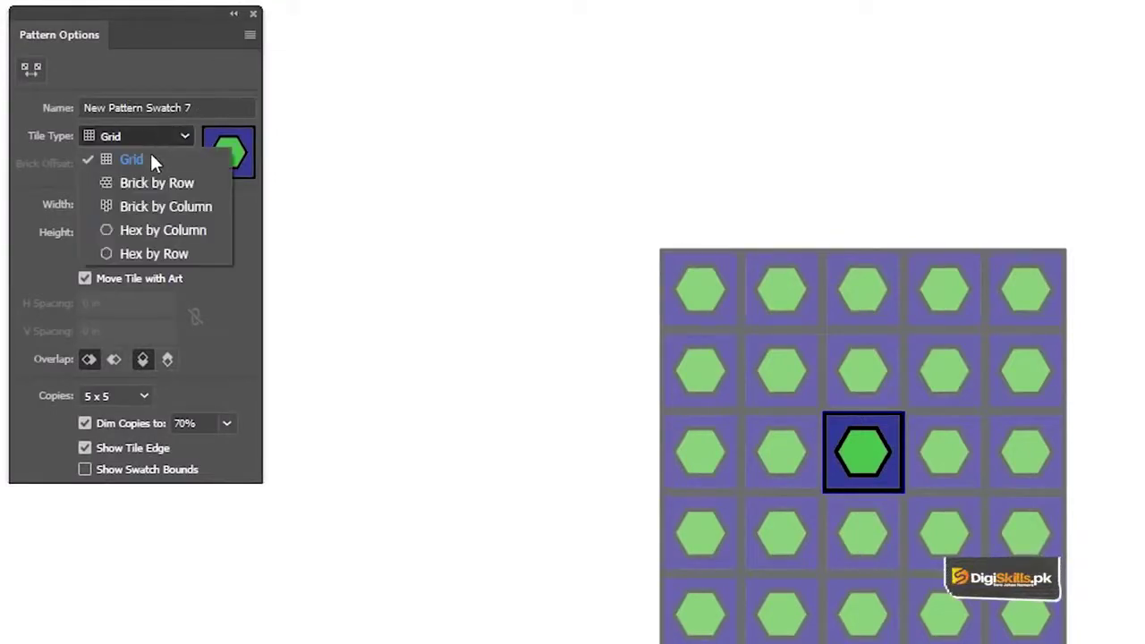
left_click(162, 183)
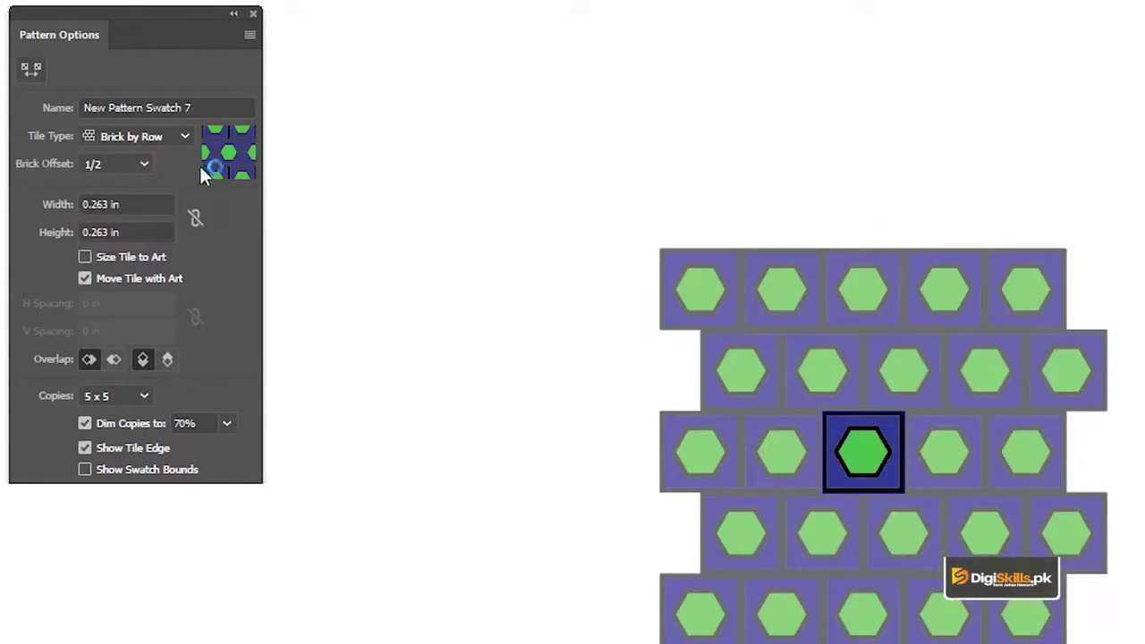
left_click(161, 139)
left_click(163, 158)
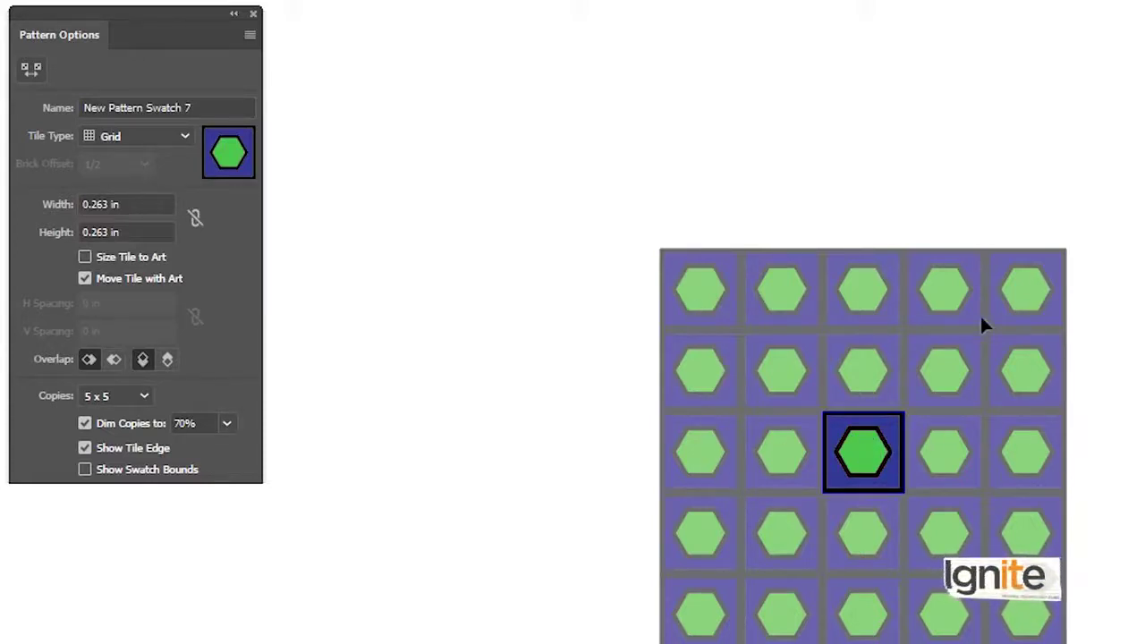
left_click(159, 136)
left_click(170, 188)
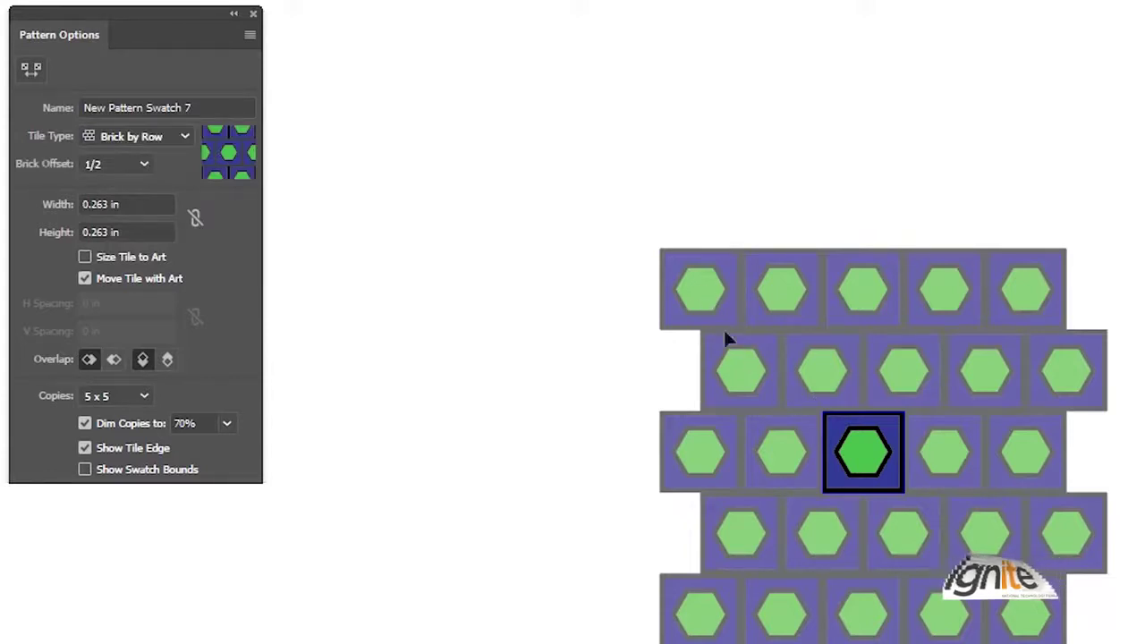
left_click(170, 136)
left_click(176, 204)
left_click(145, 136)
left_click(154, 183)
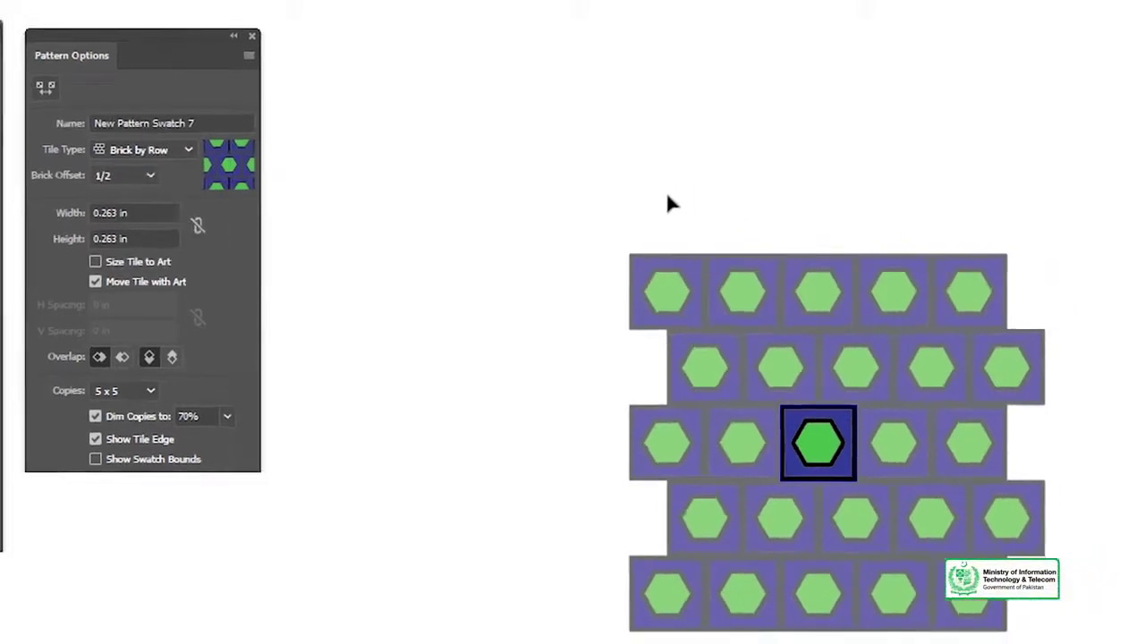
left_click(221, 75)
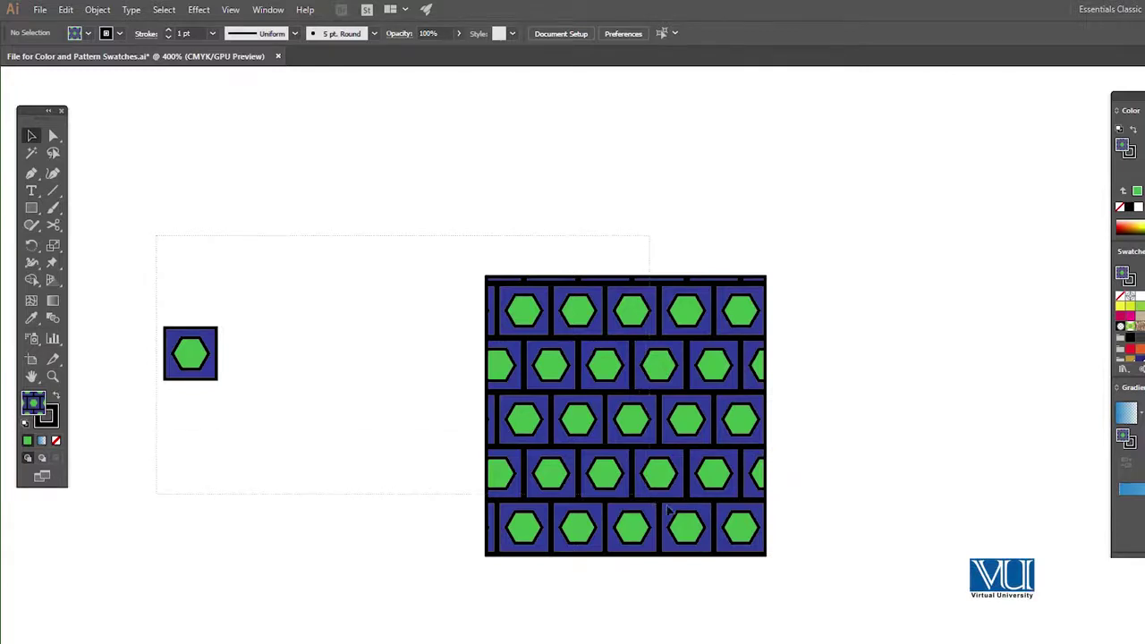
- Delete all artwork and draw a hexagon with navy fill and no stroke
key("ctrl+a")
key("Delete")
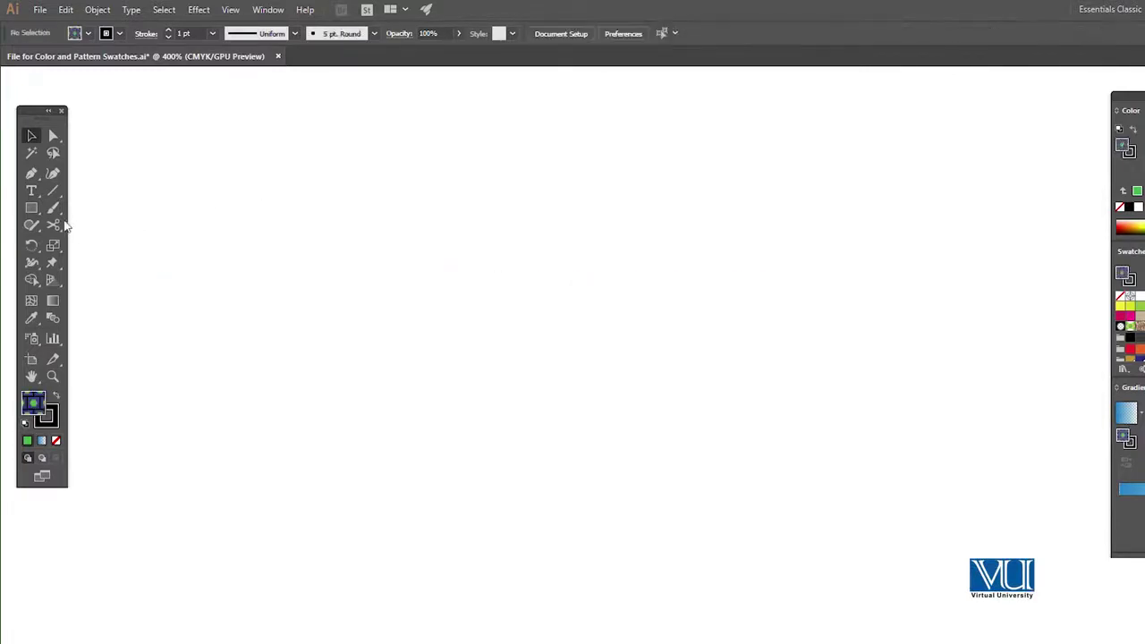
left_click_drag(39, 215, 89, 255)
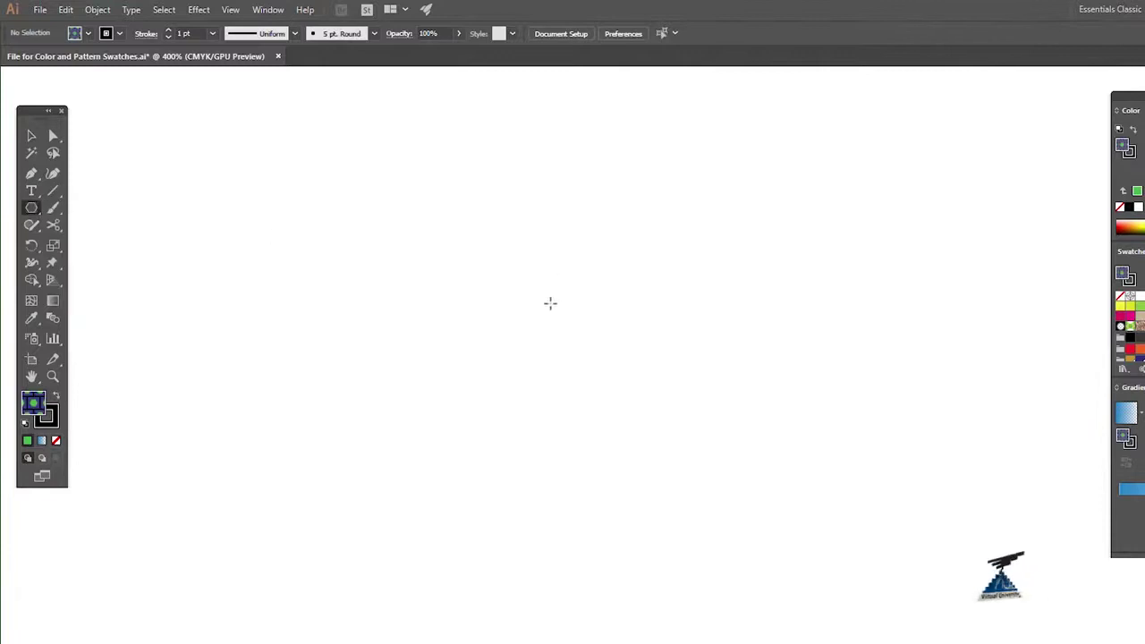
left_click_drag(550, 301, 590, 353)
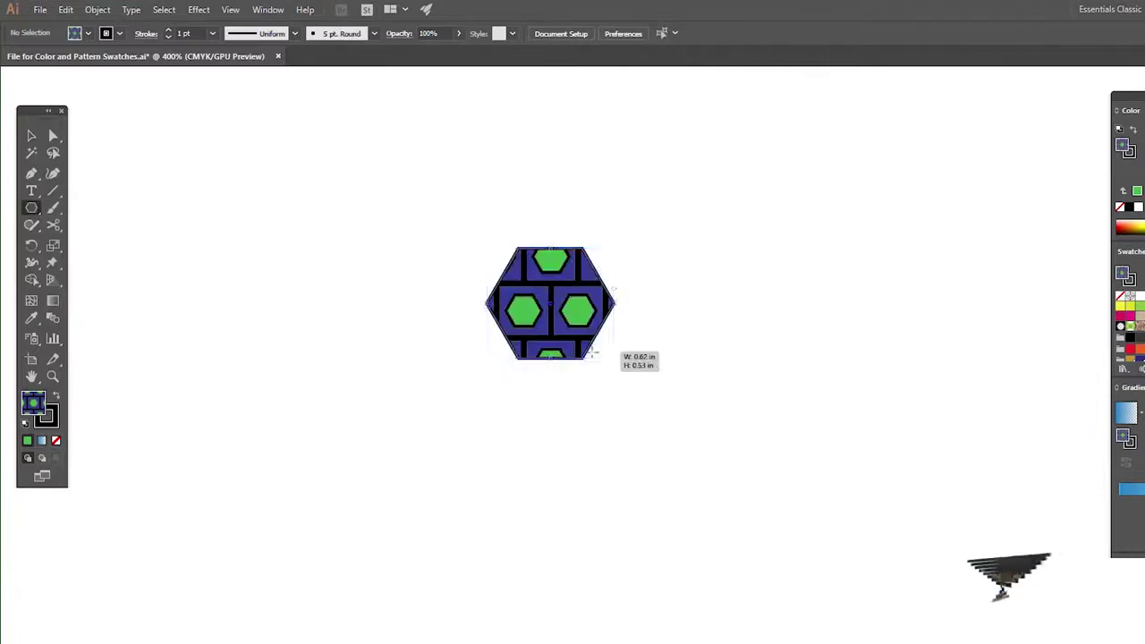
left_click(55, 440)
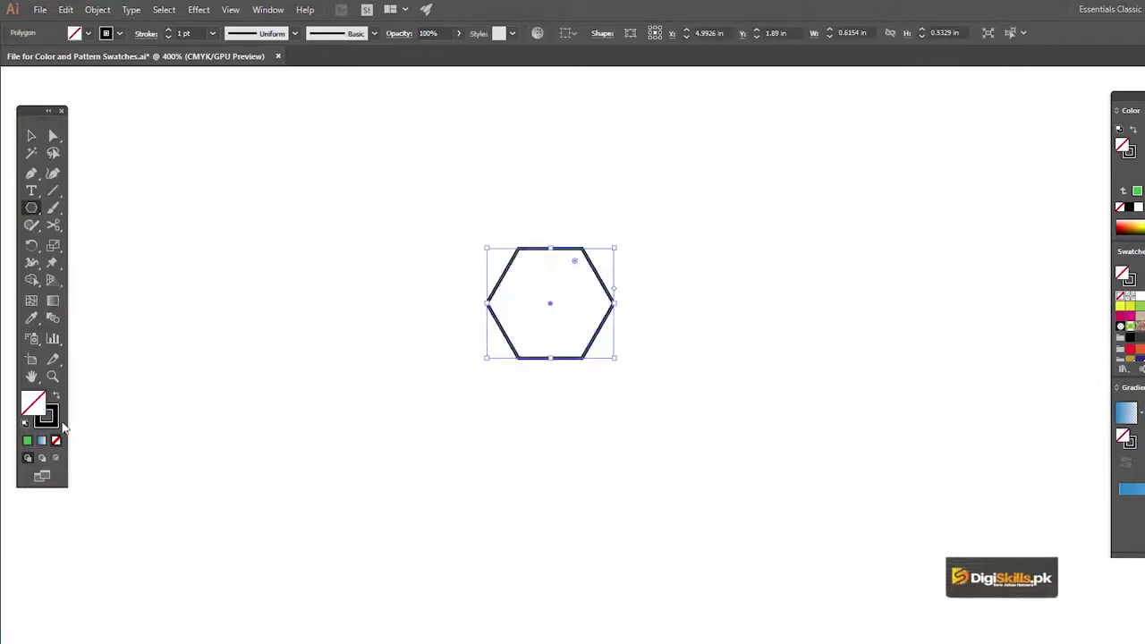
key("comma")
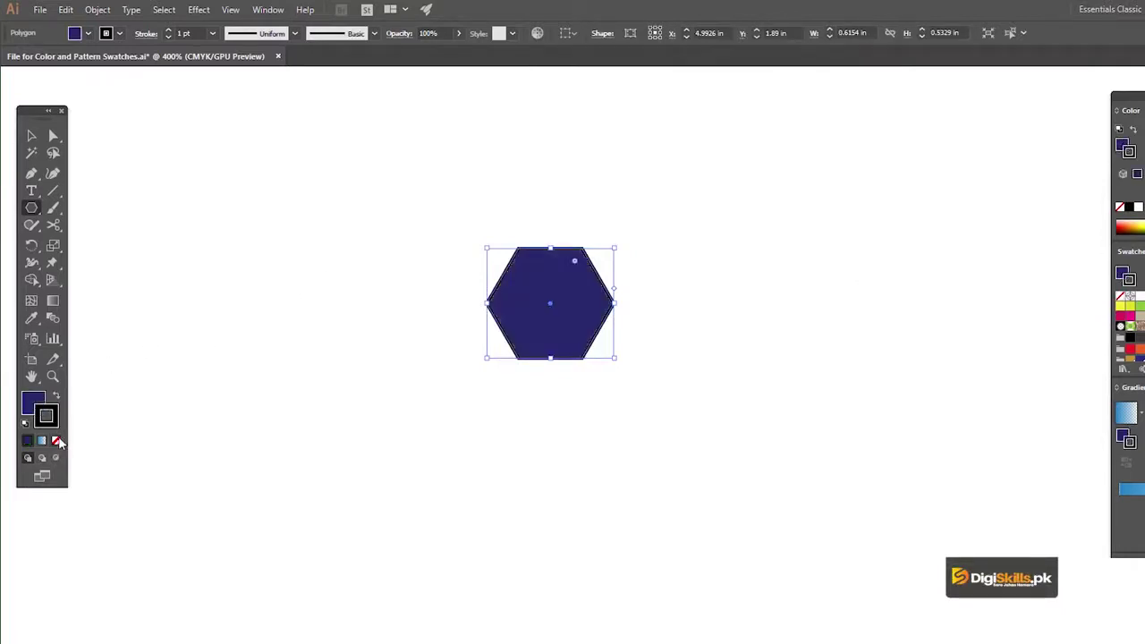
left_click(56, 441)
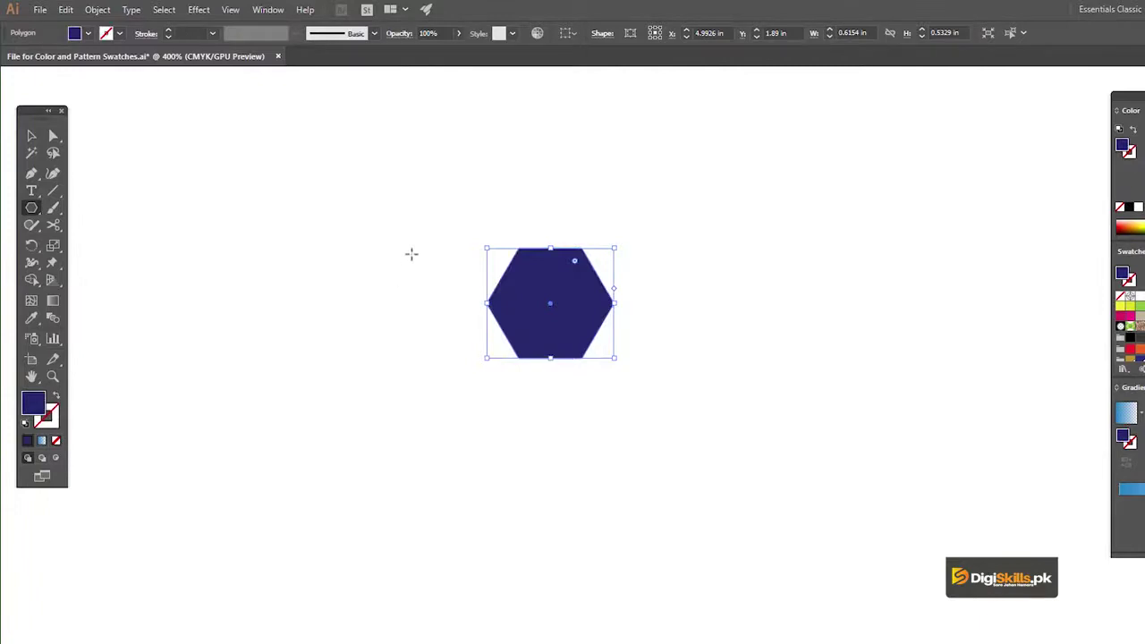
- Reposition the hexagon and Alt-drag a copy edge to edge on its right
key("v")
left_click(440, 242)
left_click(570, 285)
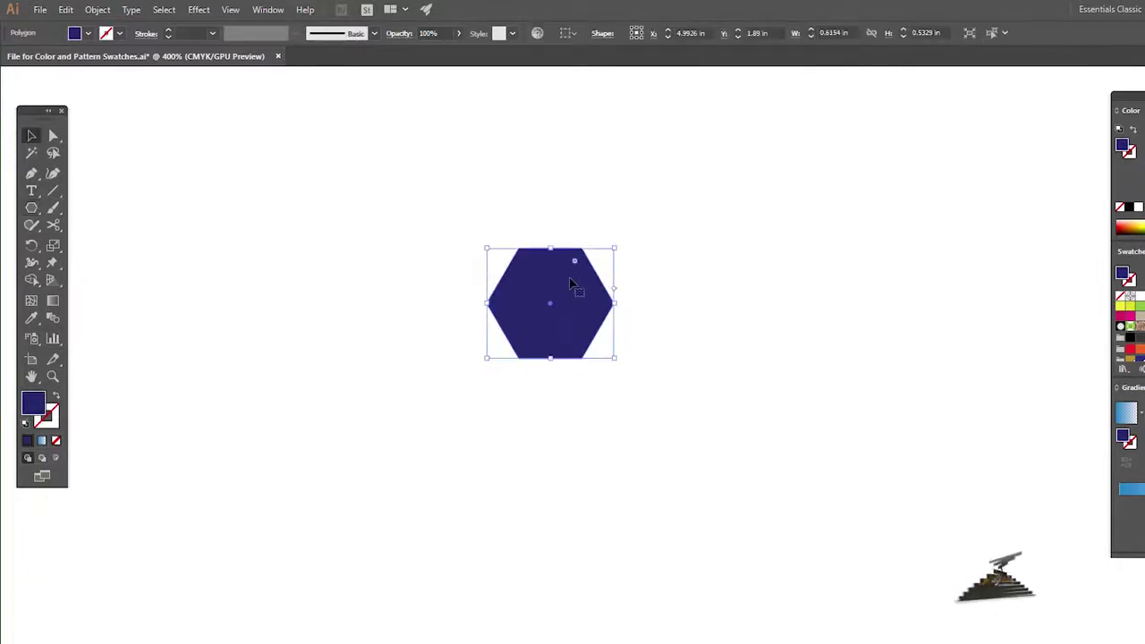
left_click_drag(571, 285, 587, 291)
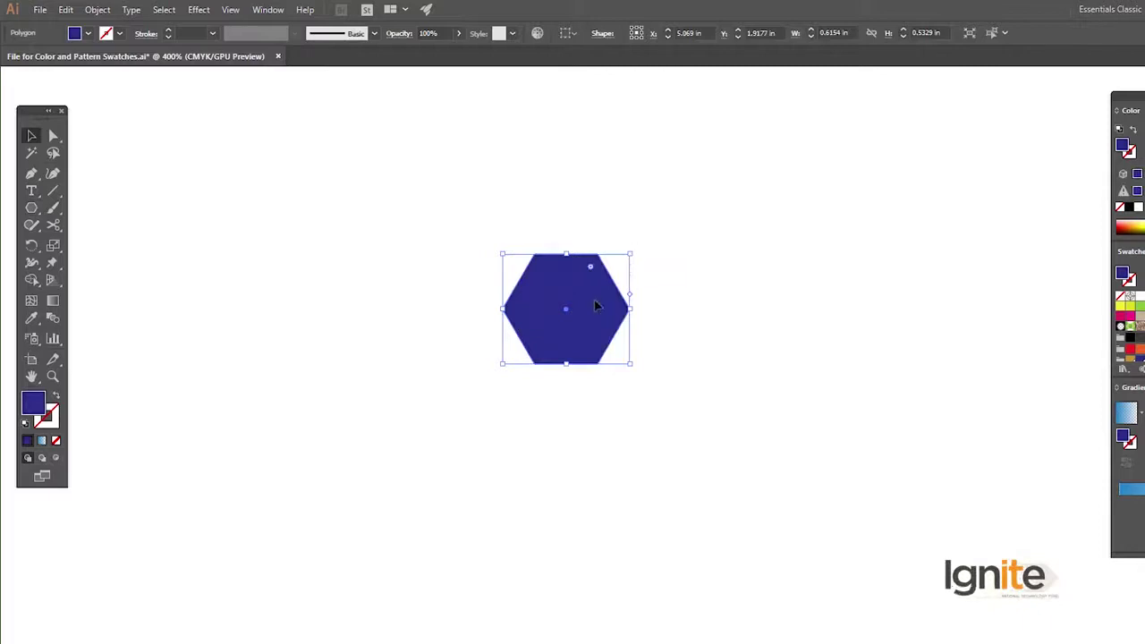
mouse_move(597, 307)
left_mouse_down()
mouse_move(720, 307)
mouse_move(812, 291)
left_mouse_up()
- Place the third hexagon and colour the hexagons blue, green and red
left_click(716, 228)
left_click(694, 268)
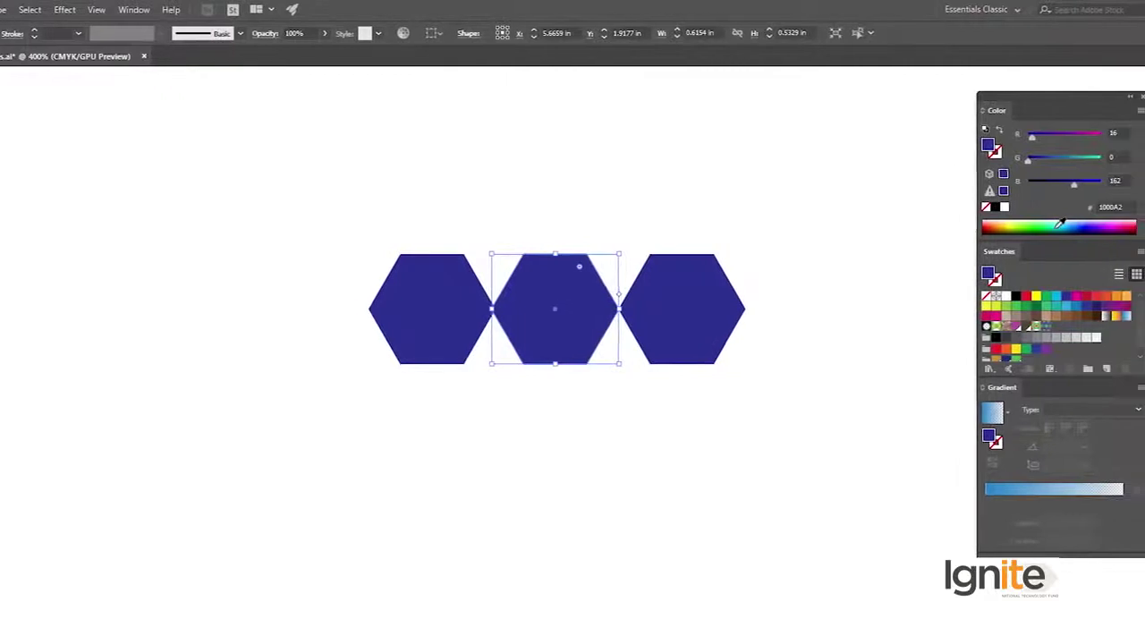
left_click(1060, 223)
left_click(818, 256)
left_click(695, 294)
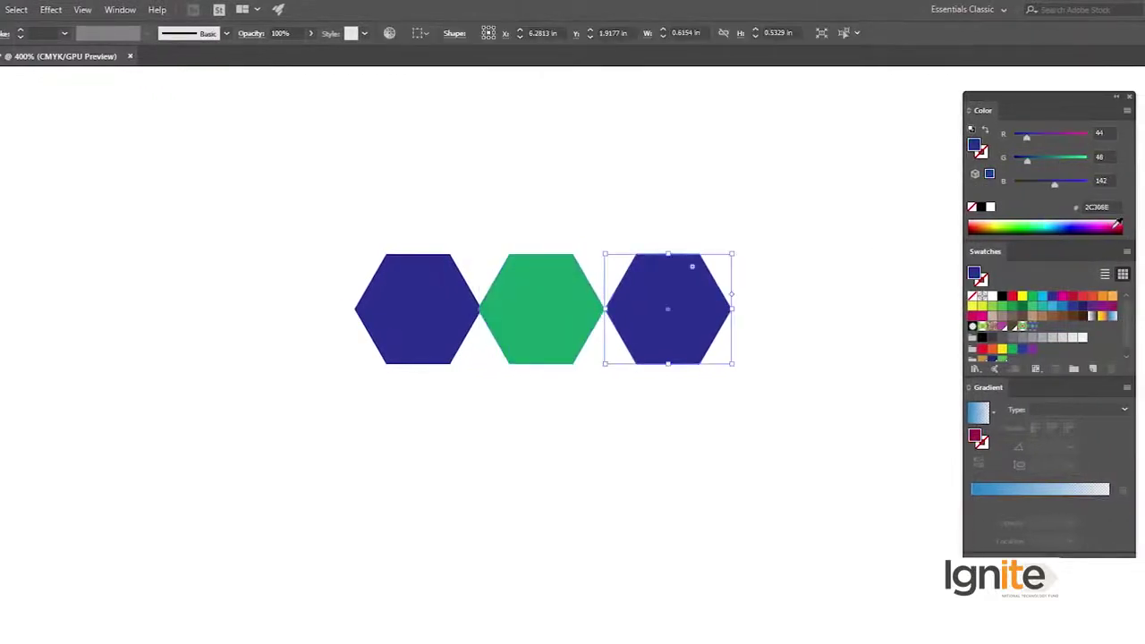
- Select all three hexagons and stack them with Horizontal Align Center
left_click(684, 235)
left_click(654, 279)
left_click(567, 301, "shift")
left_click(396, 296, "shift")
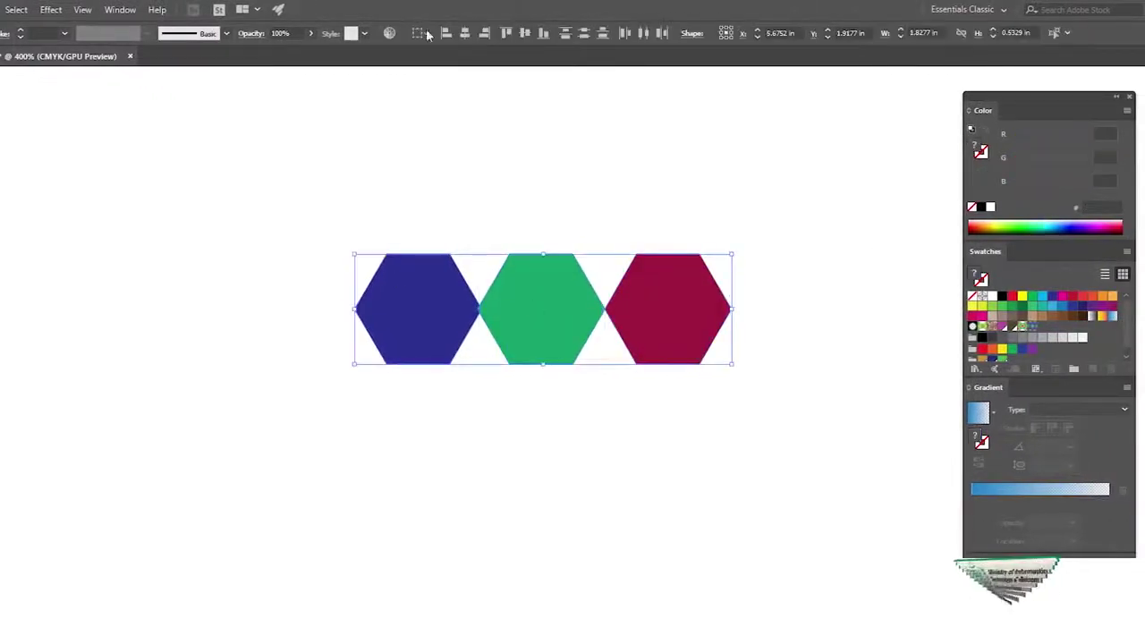
left_click(470, 34)
- Shrink the red and green hexagons inside the blue, then scale the group into a tiny tile
left_click(580, 193)
left_click(563, 281)
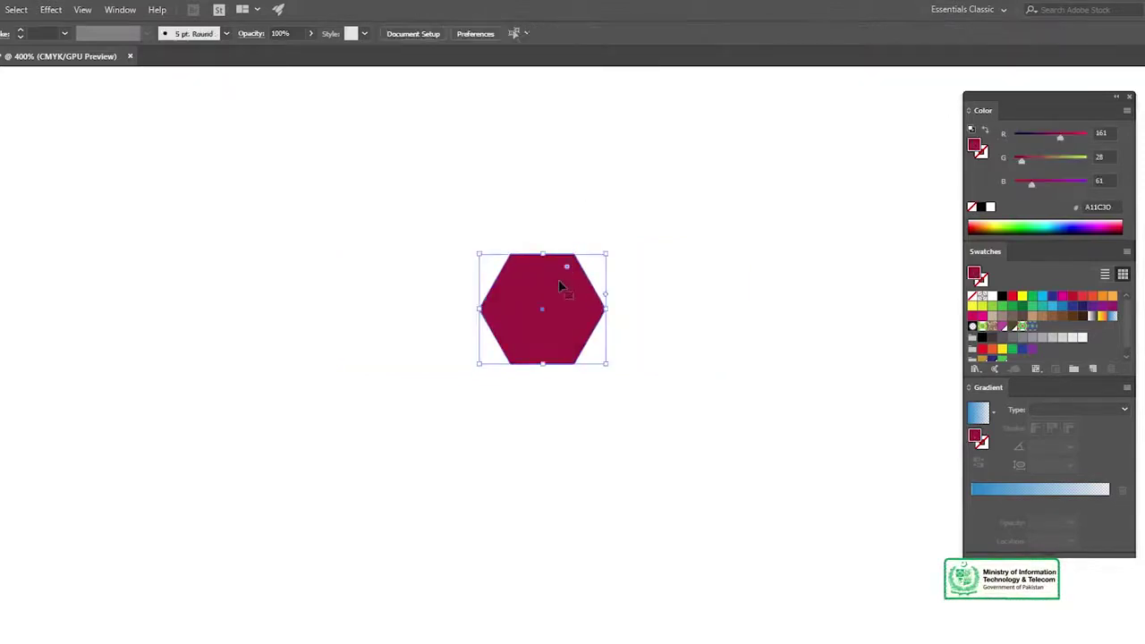
mouse_move(605, 254)
left_mouse_down()
mouse_move(581, 262)
mouse_move(573, 282)
mouse_move(593, 269)
left_mouse_up()
left_click(561, 271)
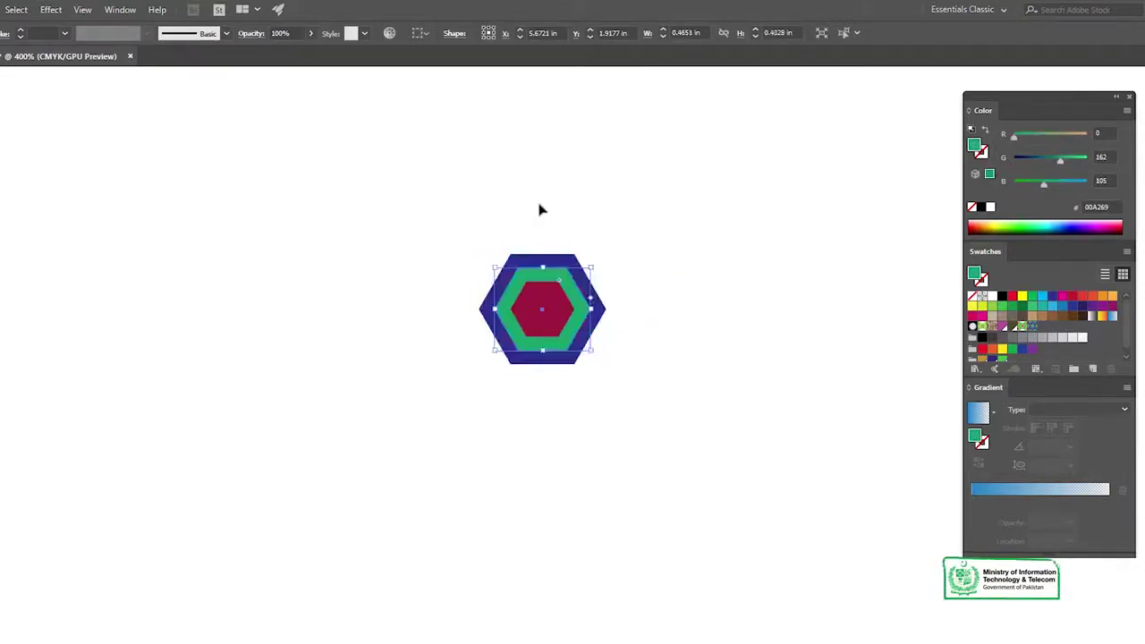
left_click_drag(457, 239, 641, 375)
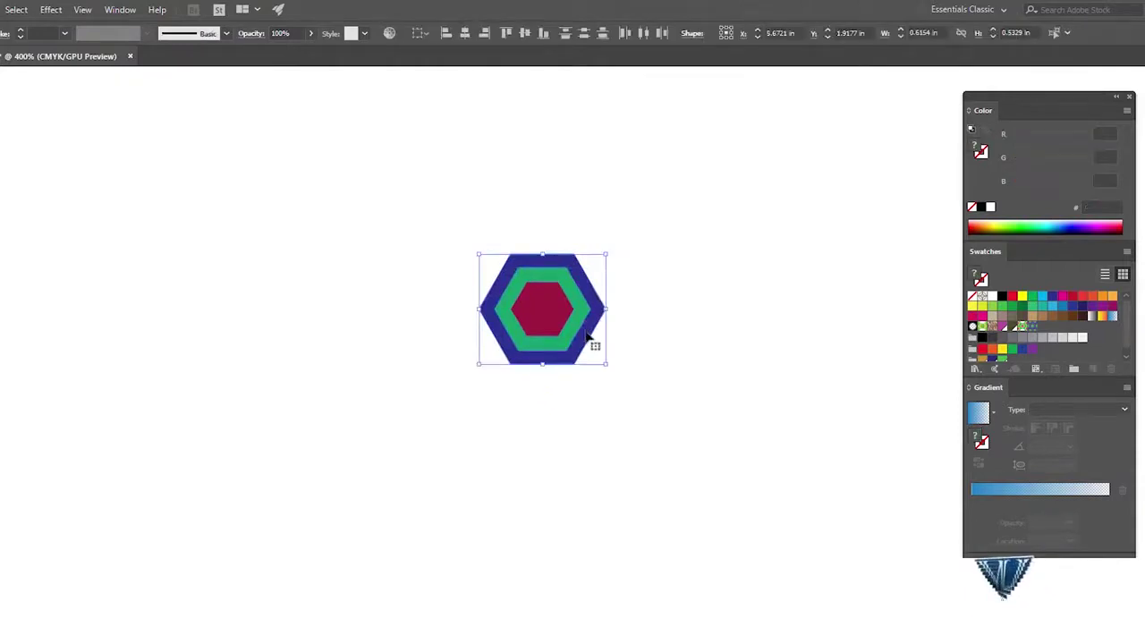
mouse_move(612, 254)
left_mouse_down()
mouse_move(570, 297)
mouse_move(1029, 365)
left_mouse_up()
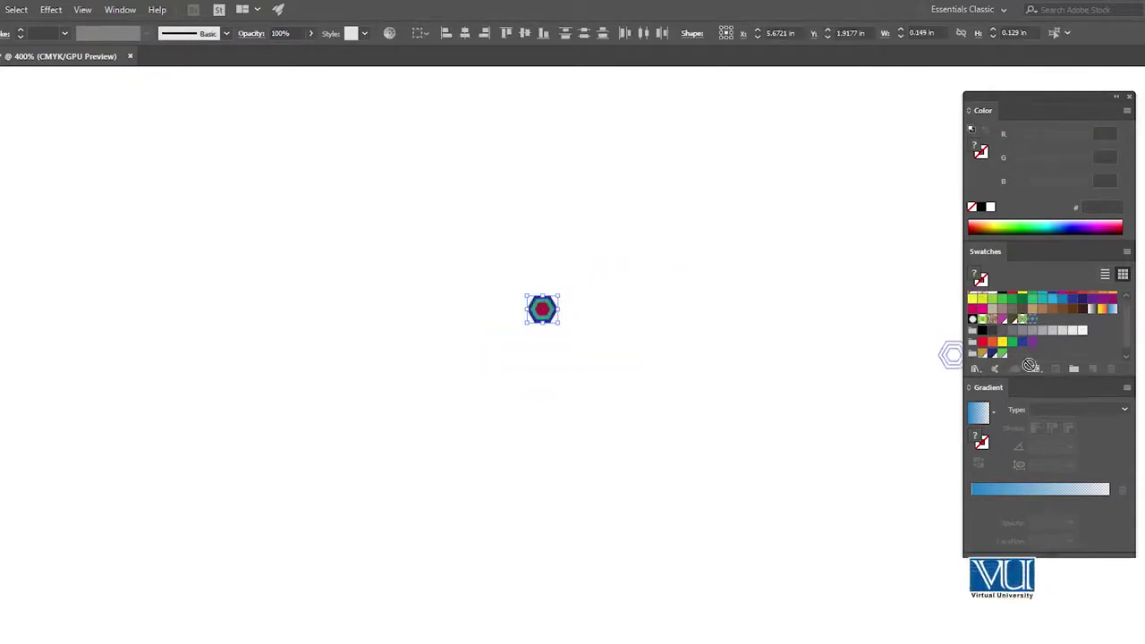
- Save the nested hexagon as a pattern swatch and fill a new 1.27-inch square with it
left_click_drag(1045, 321, 1044, 320)
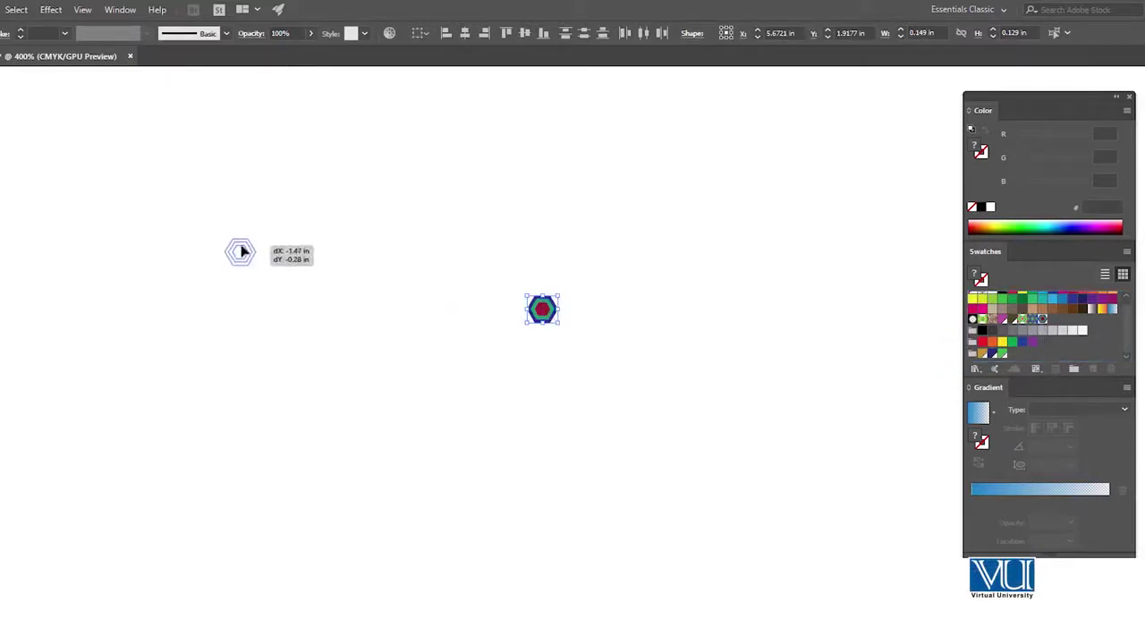
left_click_drag(428, 302, 242, 252)
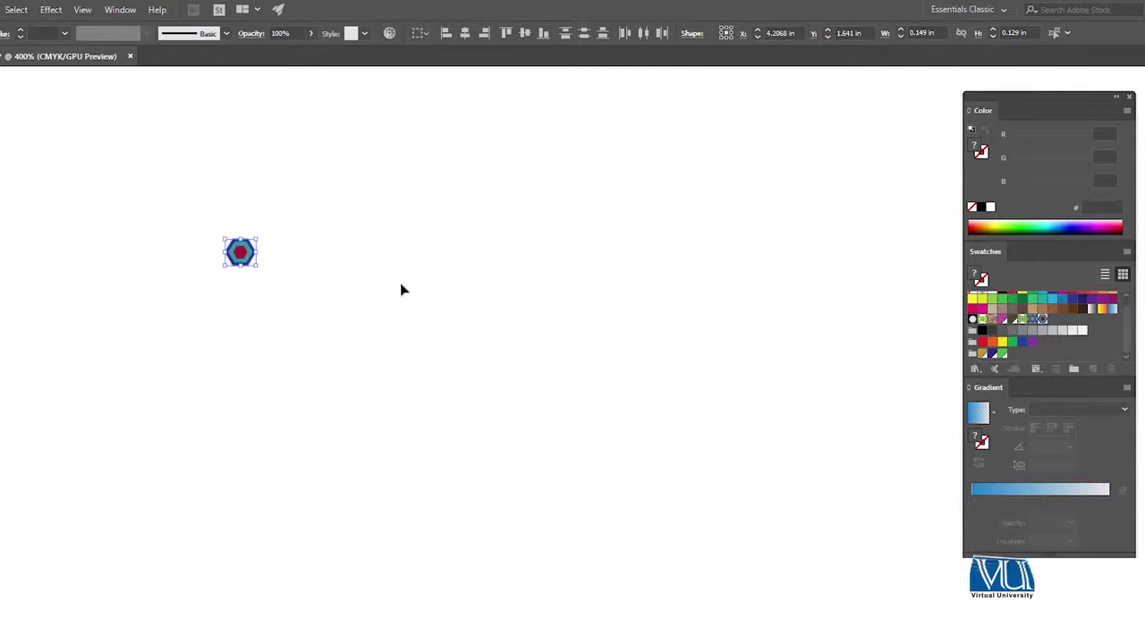
left_click_drag(34, 212, 89, 207)
left_click_drag(672, 222, 928, 371)
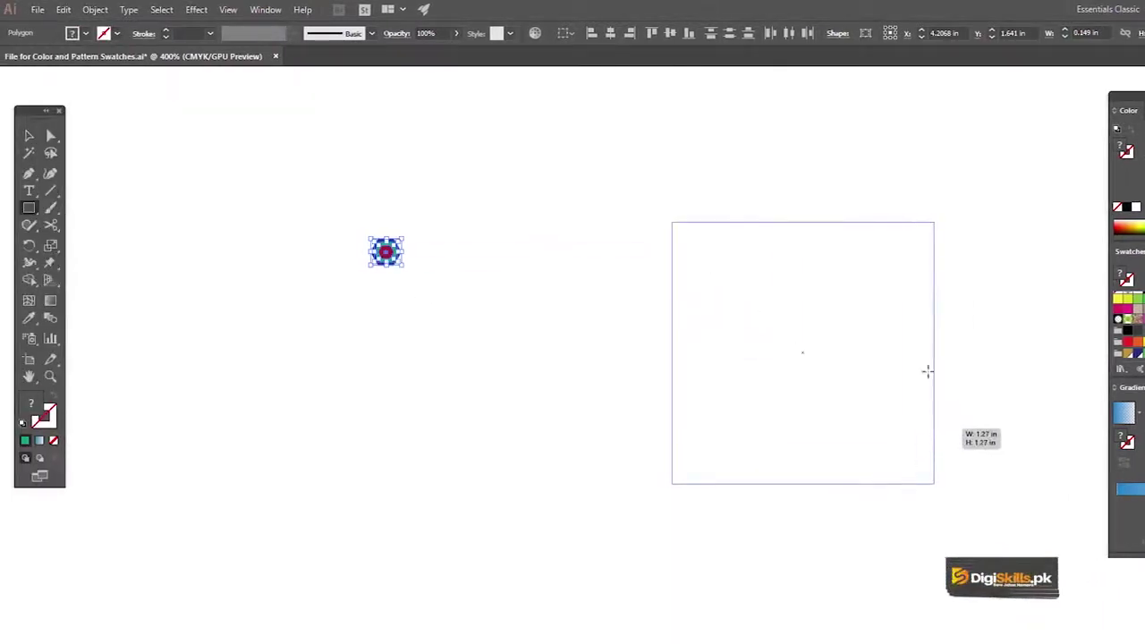
left_click(1035, 319)
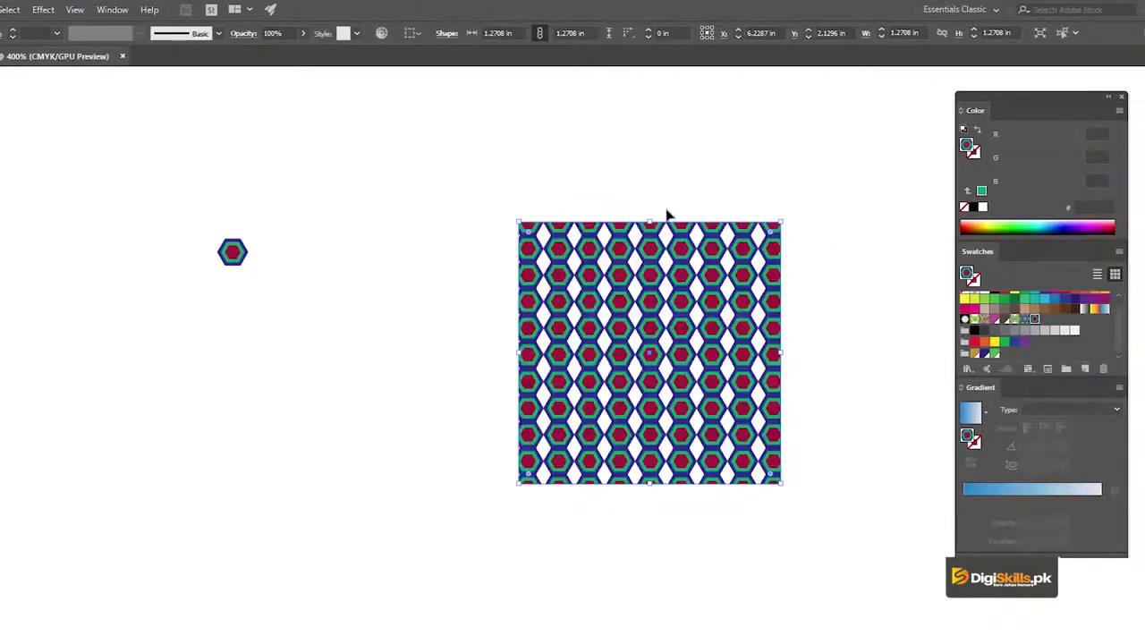
left_click(724, 386)
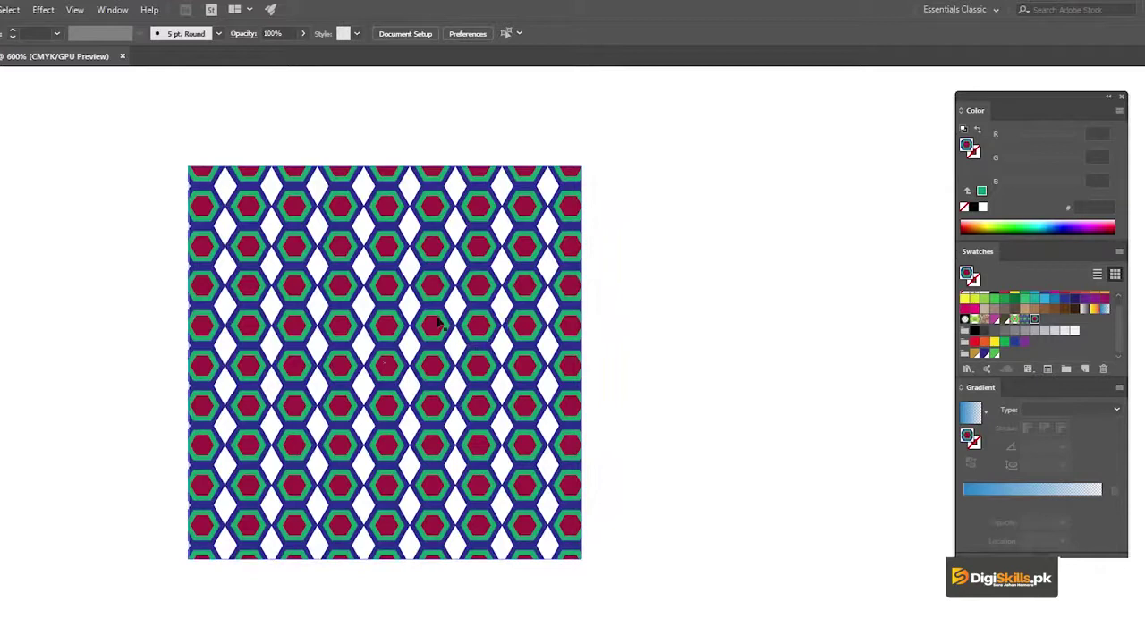
left_click(400, 250)
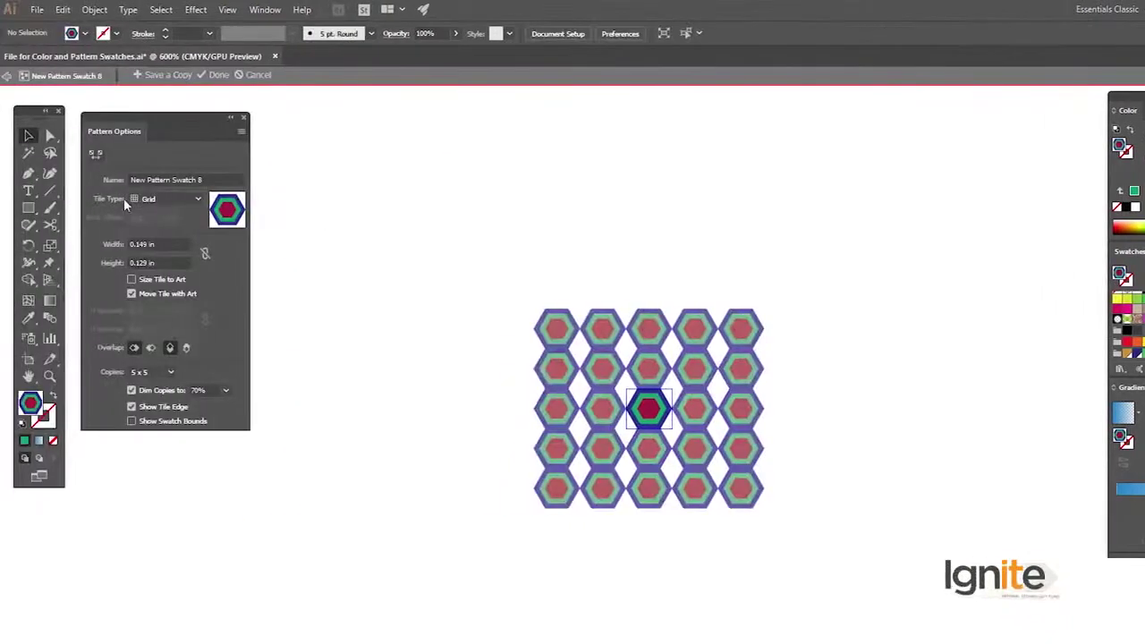
- Set the hexagon pattern's Tile Type to Hex by Column in Pattern Options
left_click(168, 199)
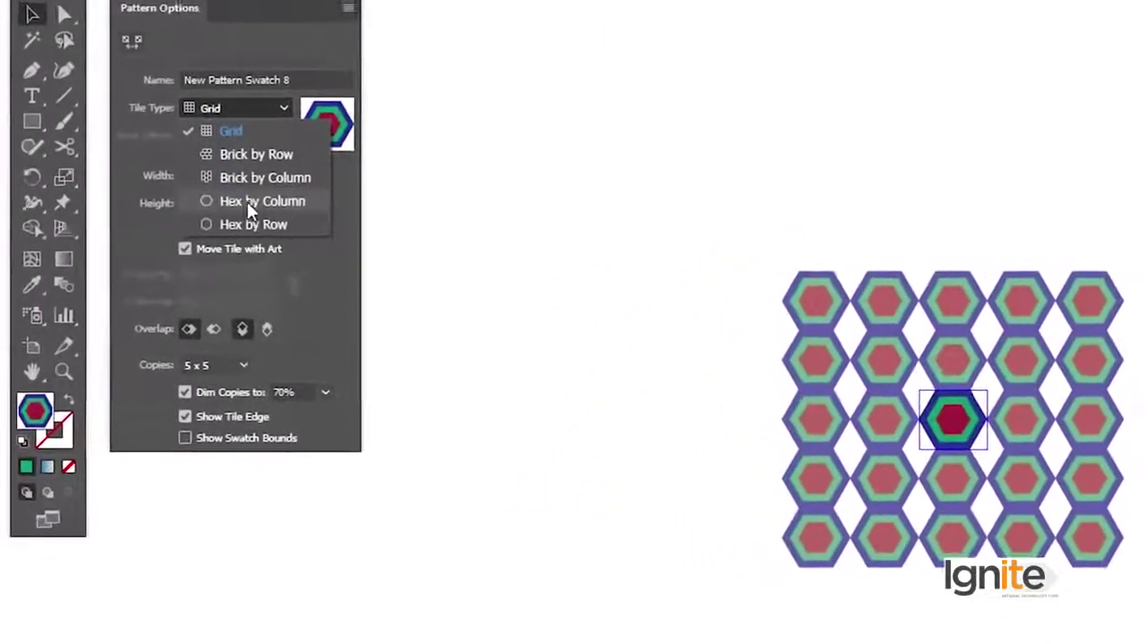
left_click(258, 200)
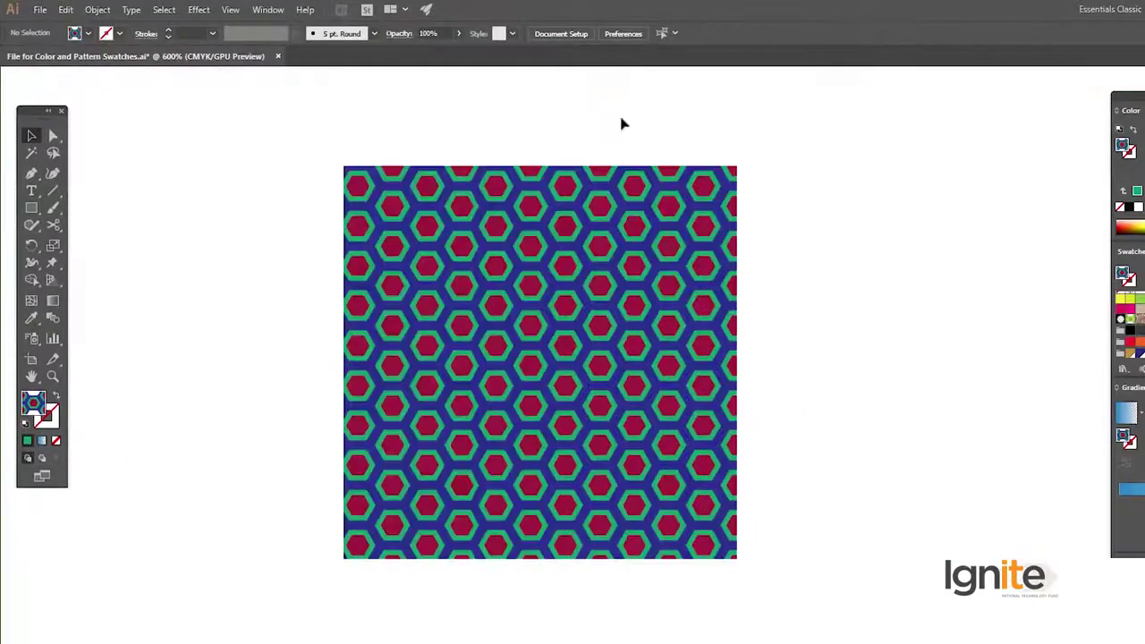
scroll(585, 388, "up", 1)
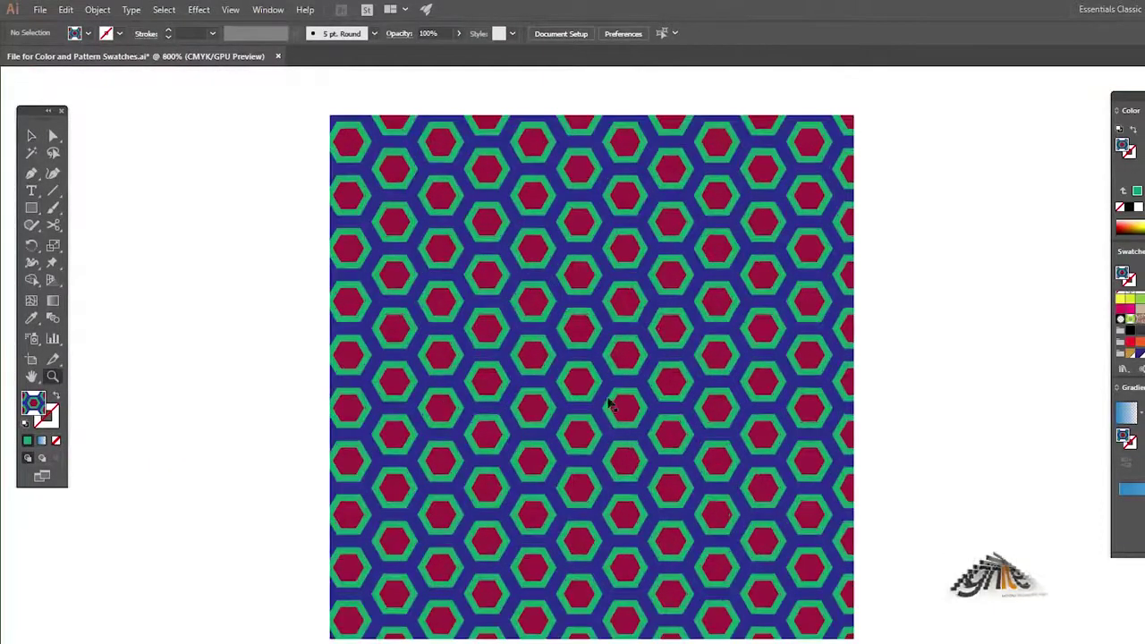